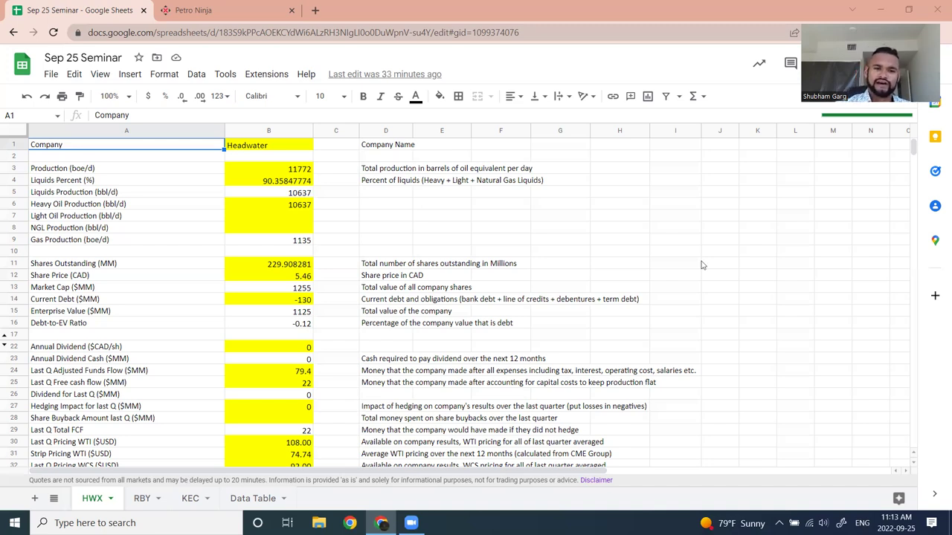
# Examine the company name, total production and liquids percent entries for Headwater on the HWX sheet
pyautogui.click(295, 173)
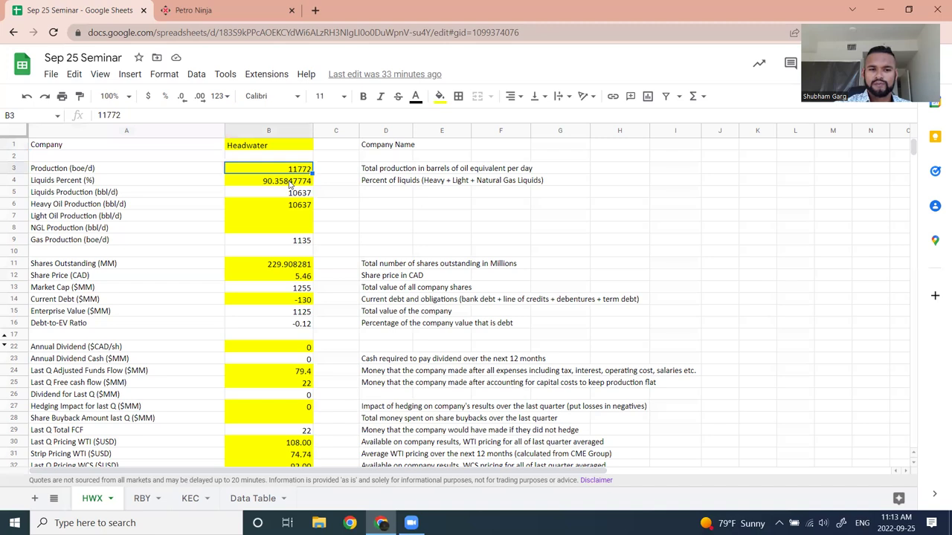
pyautogui.click(336, 165)
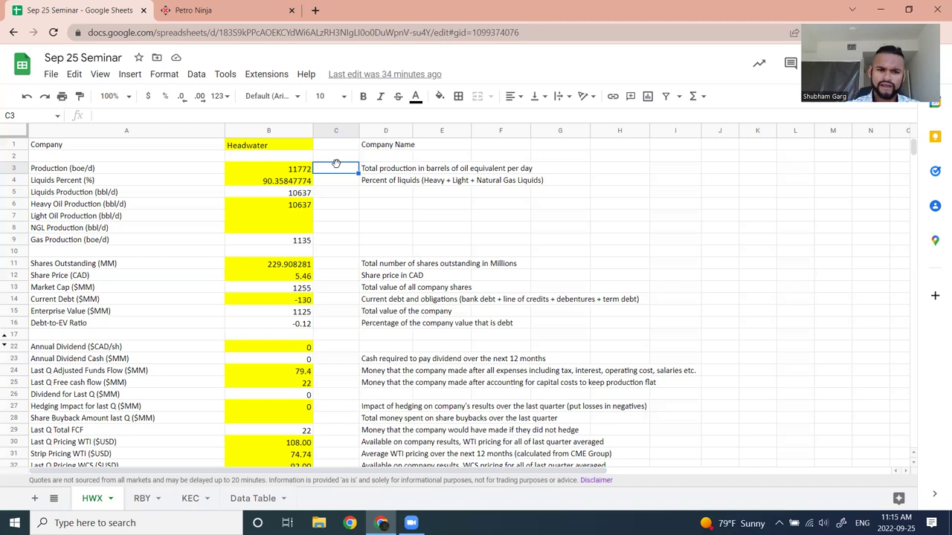
pyautogui.click(380, 146)
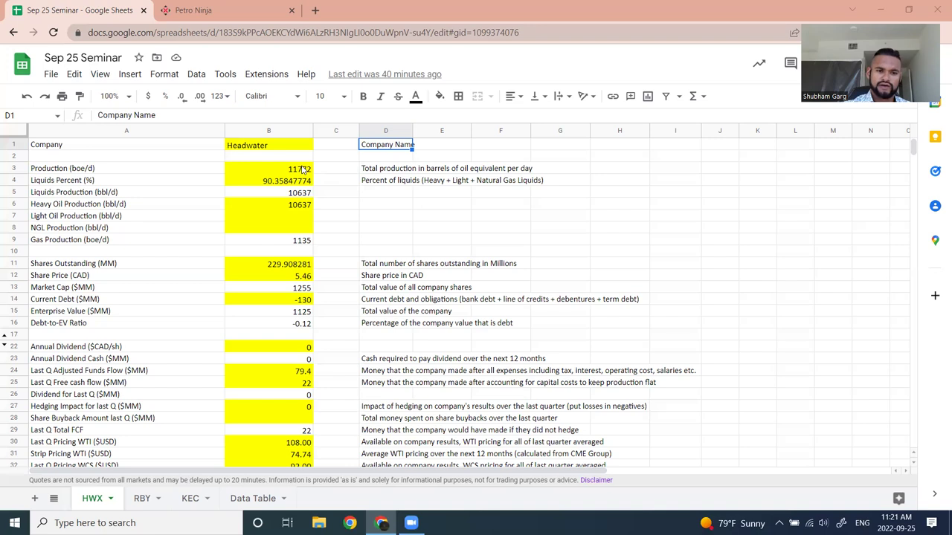
pyautogui.click(282, 148)
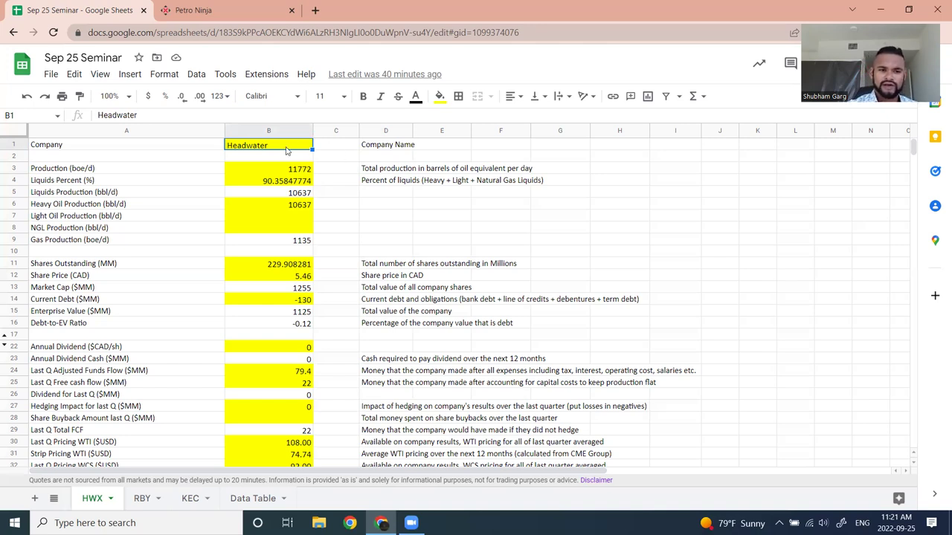
pyautogui.click(293, 168)
pyautogui.click(274, 147)
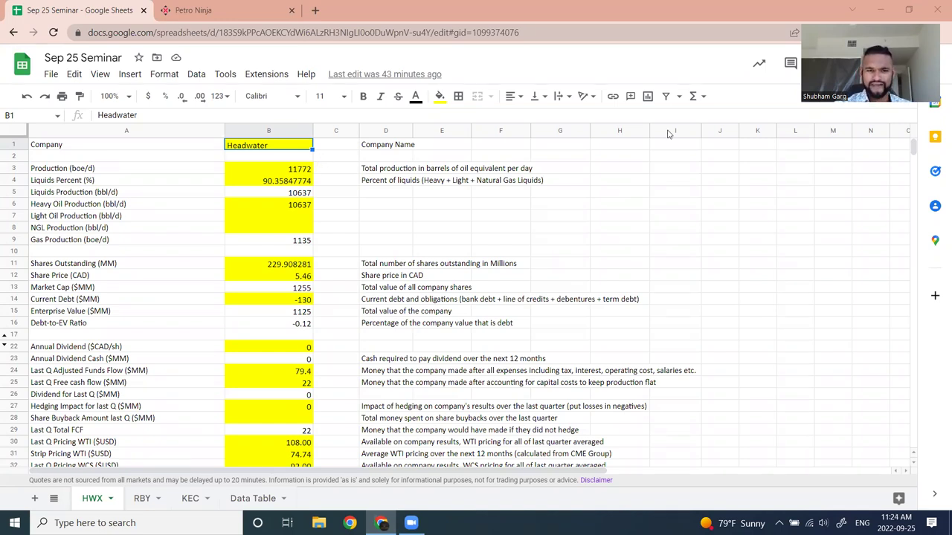
pyautogui.click(295, 177)
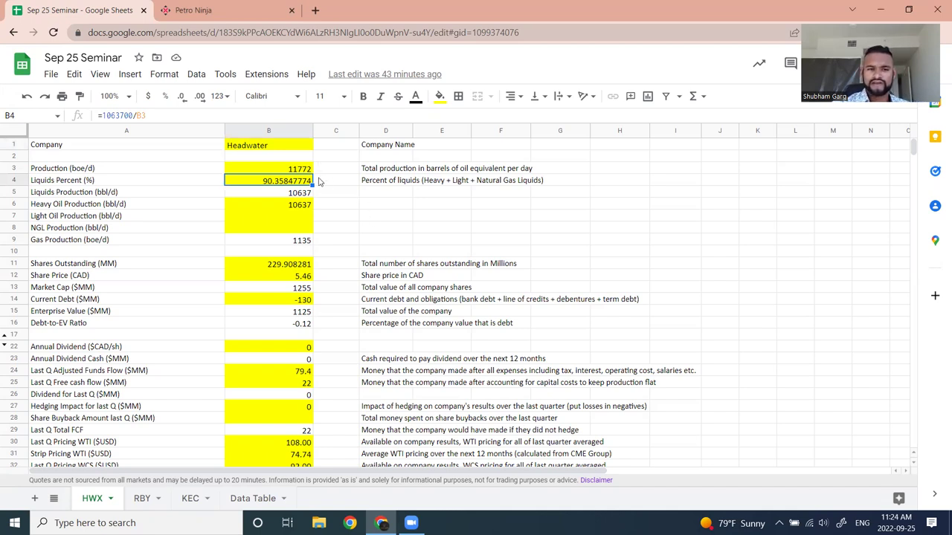
pyautogui.click(292, 154)
pyautogui.click(292, 146)
pyautogui.click(294, 172)
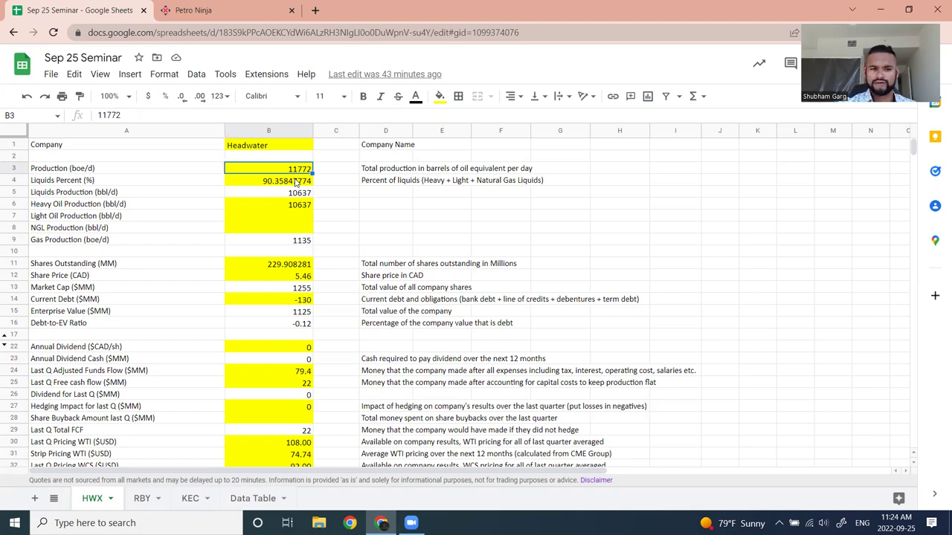
pyautogui.click(297, 182)
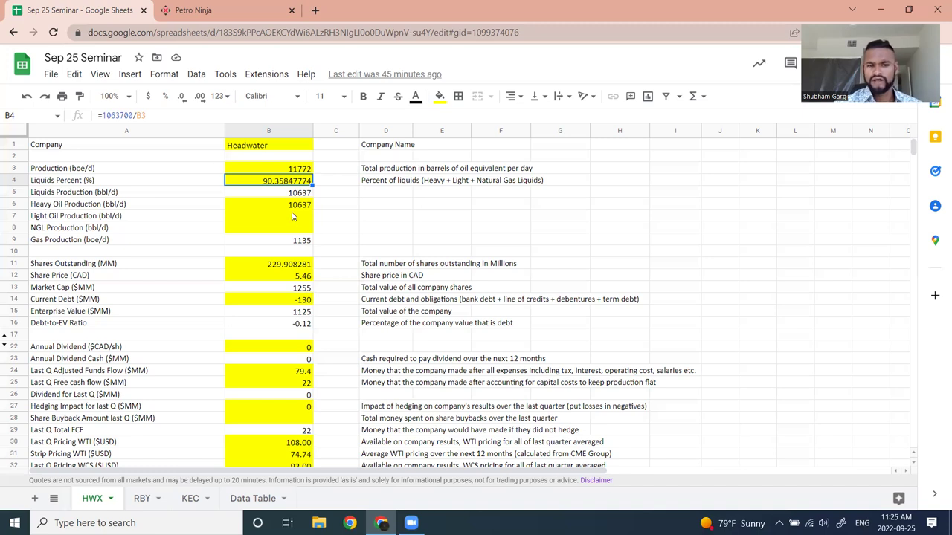
# Review Headwater's production breakdown, shares outstanding, debt, enterprise value, dividend and last-quarter cash flow rows
pyautogui.scroll(-1, 290, 212)
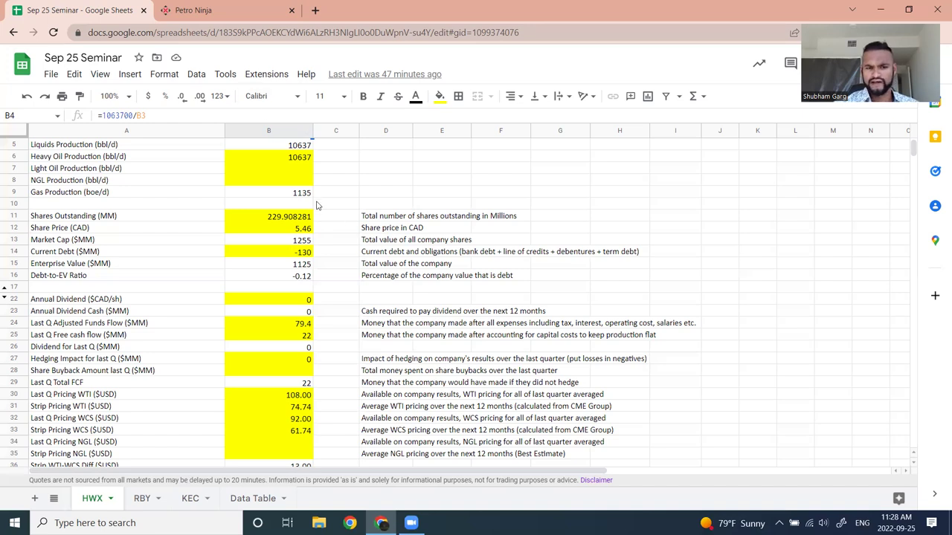
pyautogui.scroll(-1, 317, 236)
pyautogui.scroll(1, 331, 235)
pyautogui.scroll(-1, 331, 237)
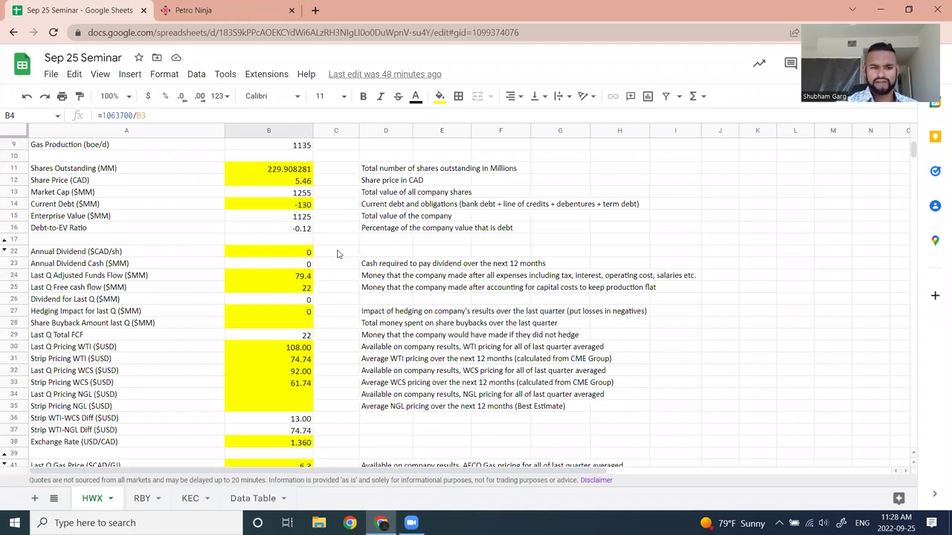
pyautogui.scroll(-3, 325, 238)
pyautogui.scroll(3, 325, 238)
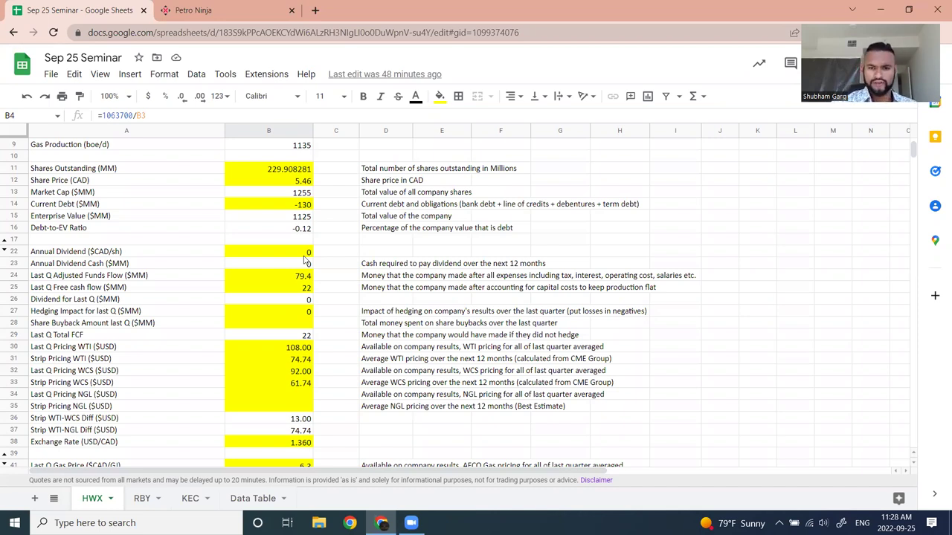
pyautogui.scroll(3, 313, 223)
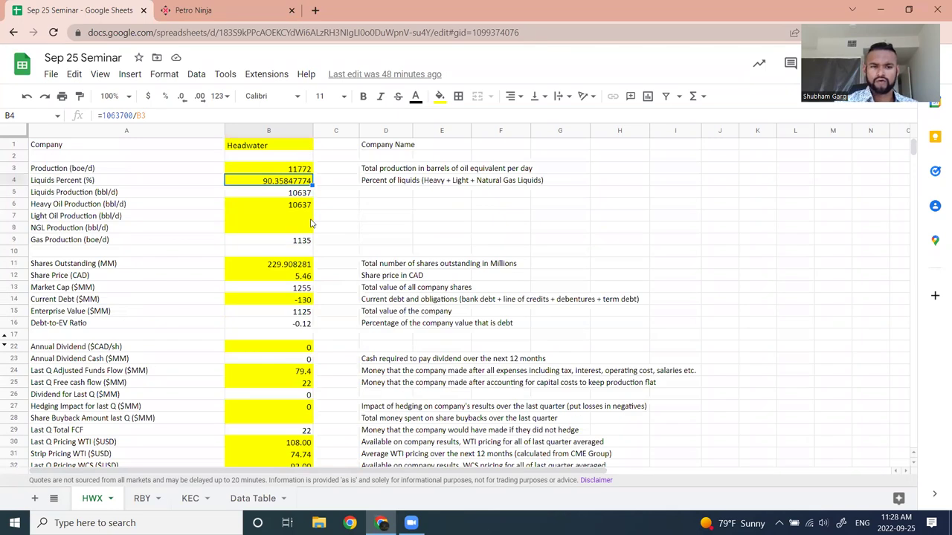
# Review the last-quarter and strip WTI, WCS, NGL and gas price assumptions against the free cash flow and adjusted funds flow tables
pyautogui.scroll(-5, 311, 223)
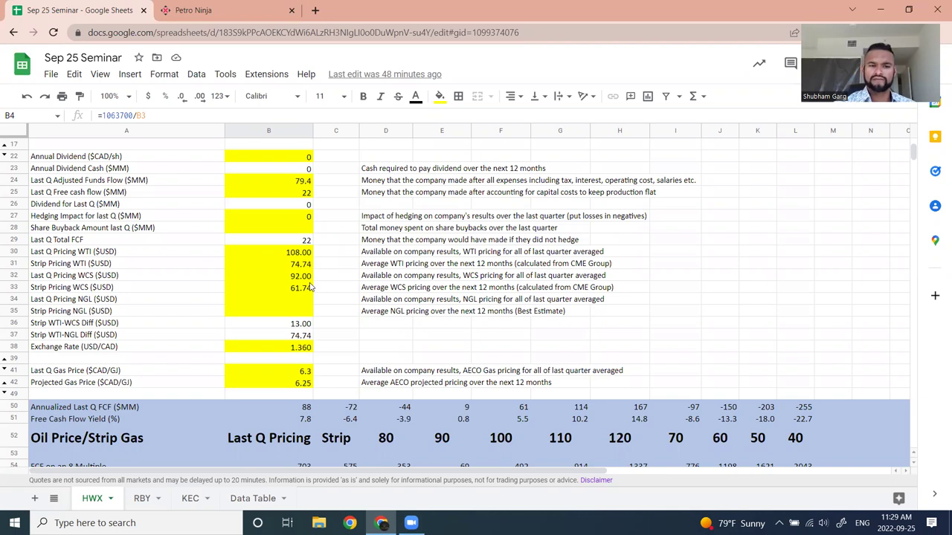
pyautogui.scroll(-4, 311, 287)
pyautogui.scroll(2, 322, 258)
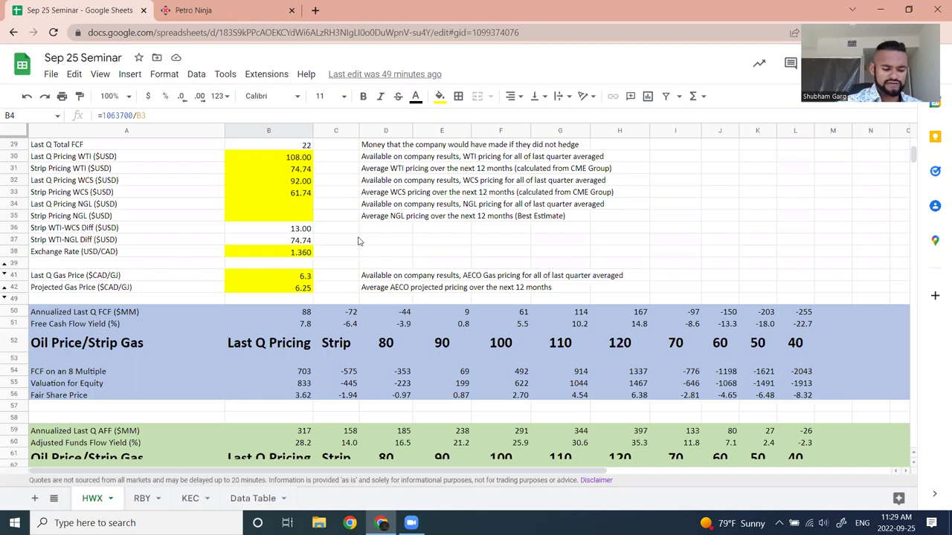
pyautogui.scroll(-1, 357, 241)
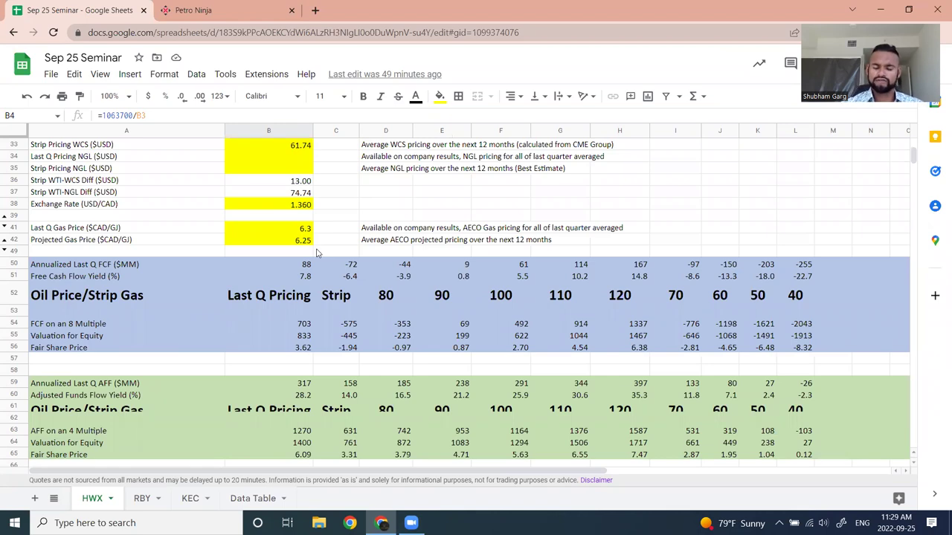
pyautogui.scroll(2, 317, 253)
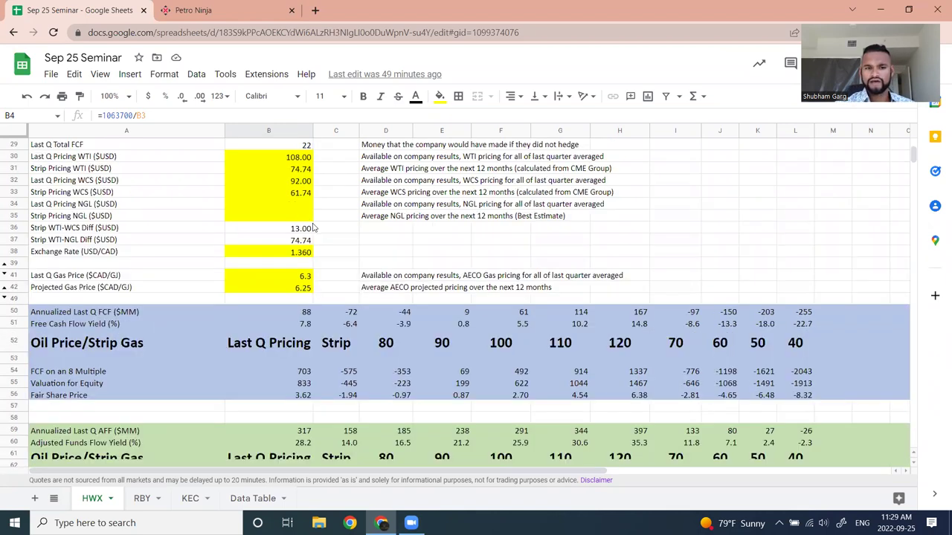
pyautogui.scroll(-4, 317, 253)
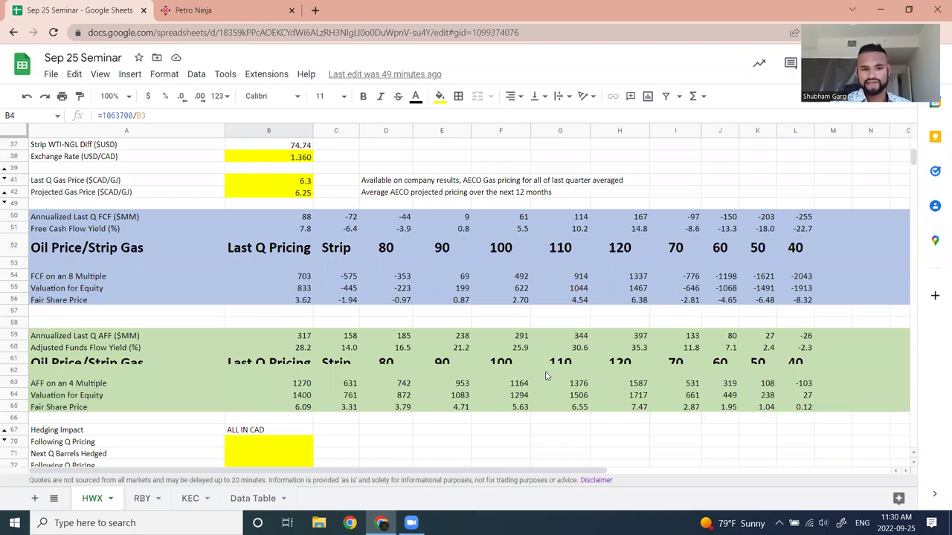
pyautogui.scroll(5, 560, 388)
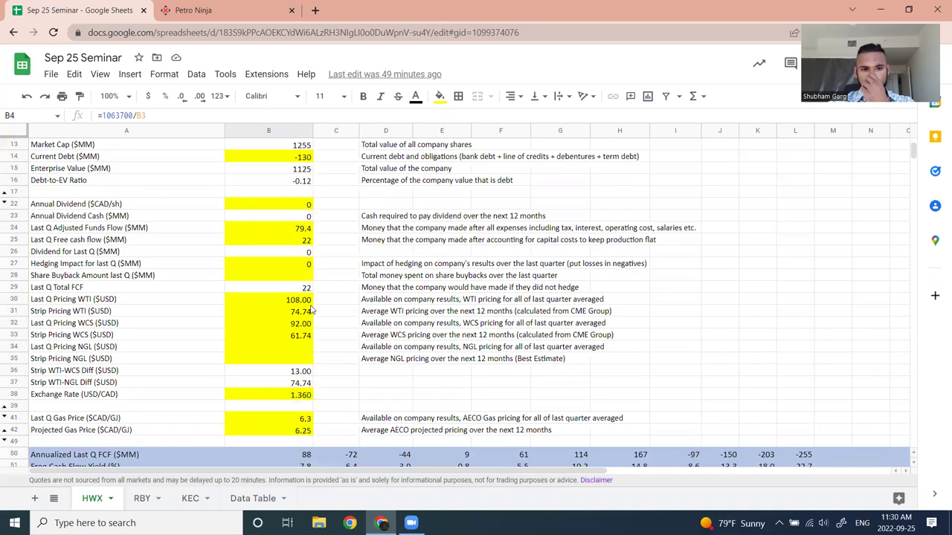
pyautogui.scroll(3, 312, 251)
pyautogui.scroll(-3, 344, 256)
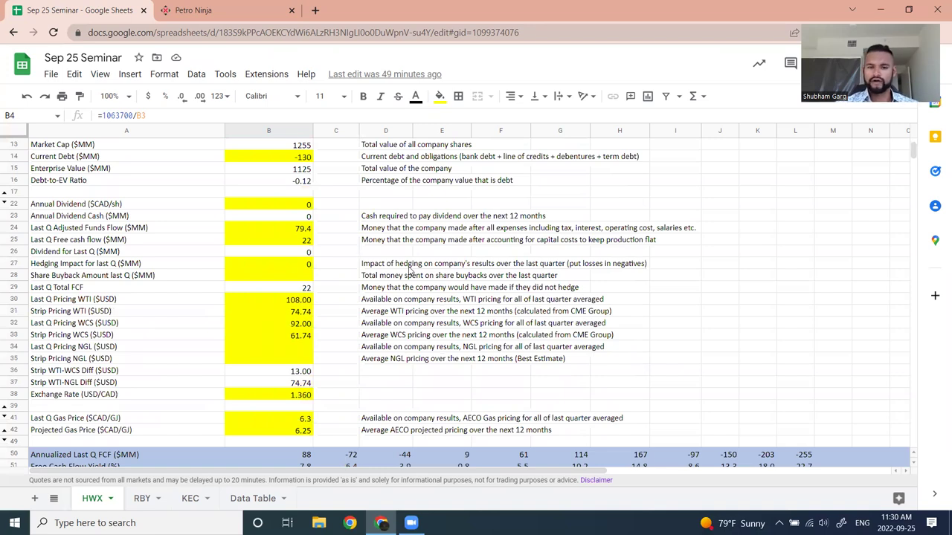
pyautogui.scroll(3, 235, 234)
pyautogui.scroll(-4, 198, 273)
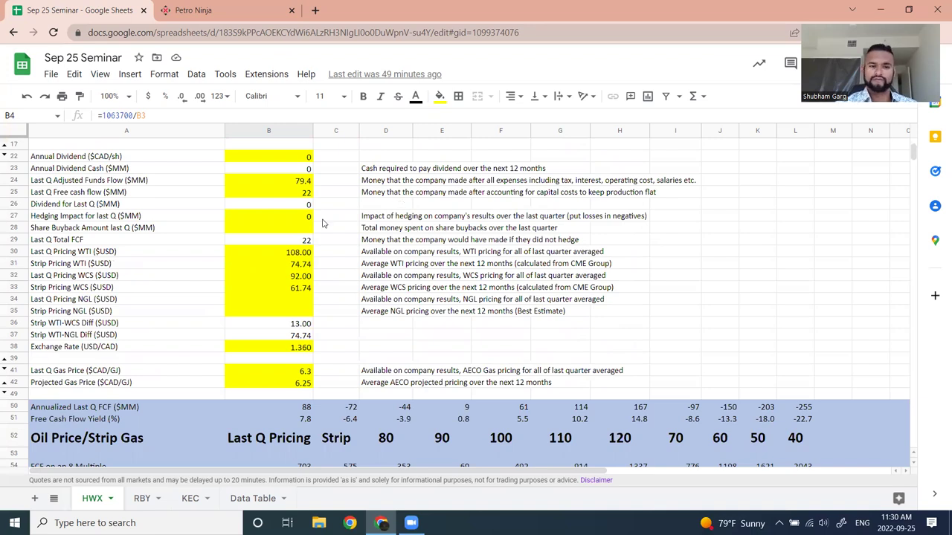
pyautogui.scroll(3, 339, 253)
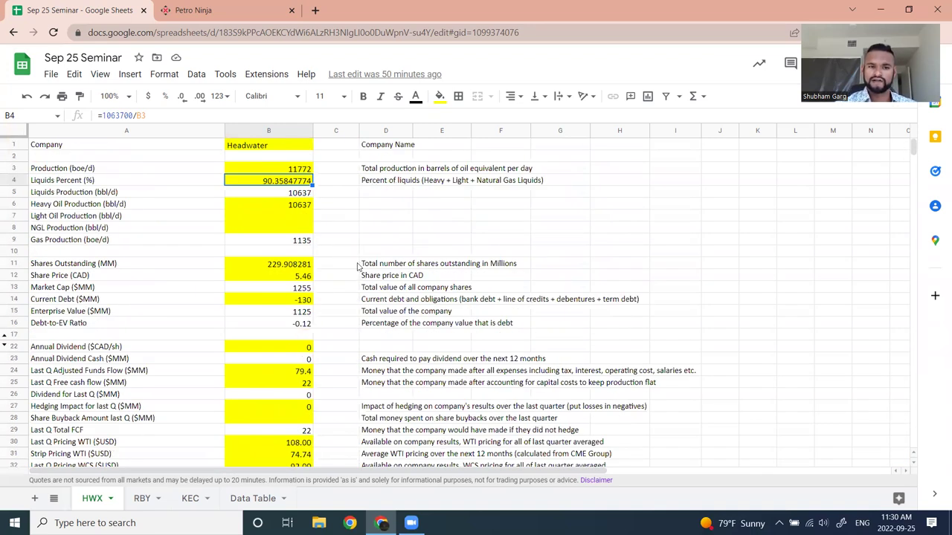
# Examine the fair share price tables by oil price, the oil and gas hedging rows, and the hedge-adjusted free cash flow yields
pyautogui.scroll(-10, 334, 238)
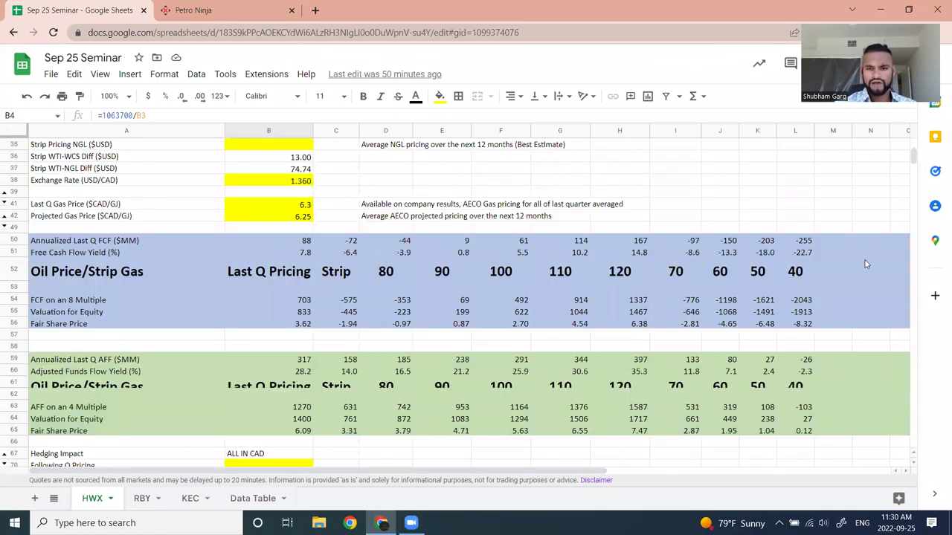
pyautogui.scroll(-1, 387, 227)
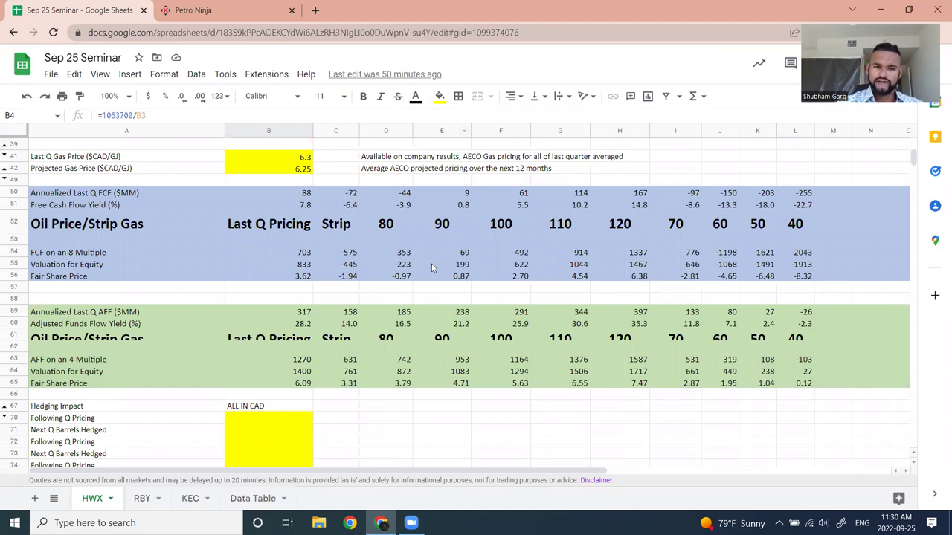
pyautogui.scroll(-1, 699, 321)
pyautogui.scroll(-3, 535, 312)
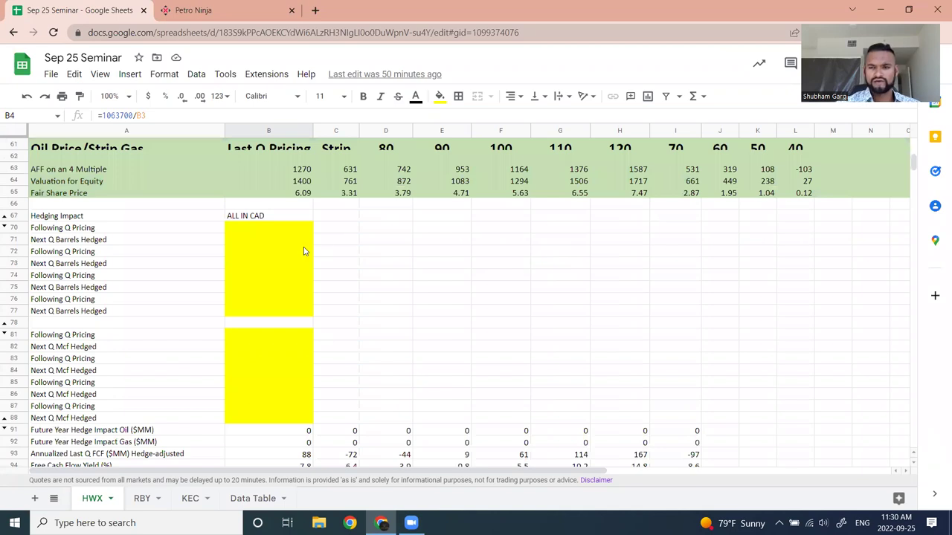
pyautogui.scroll(-1, 261, 296)
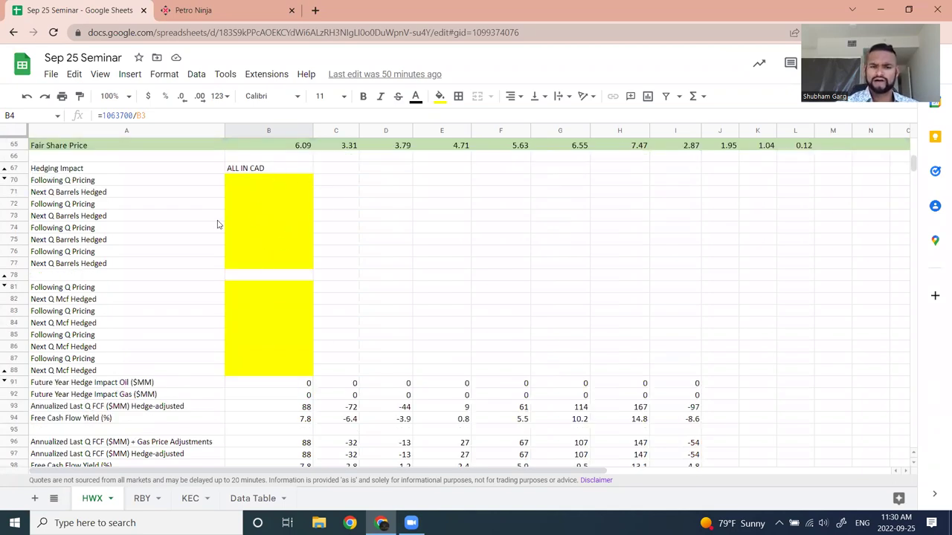
pyautogui.scroll(-4, 268, 268)
pyautogui.scroll(-1, 327, 252)
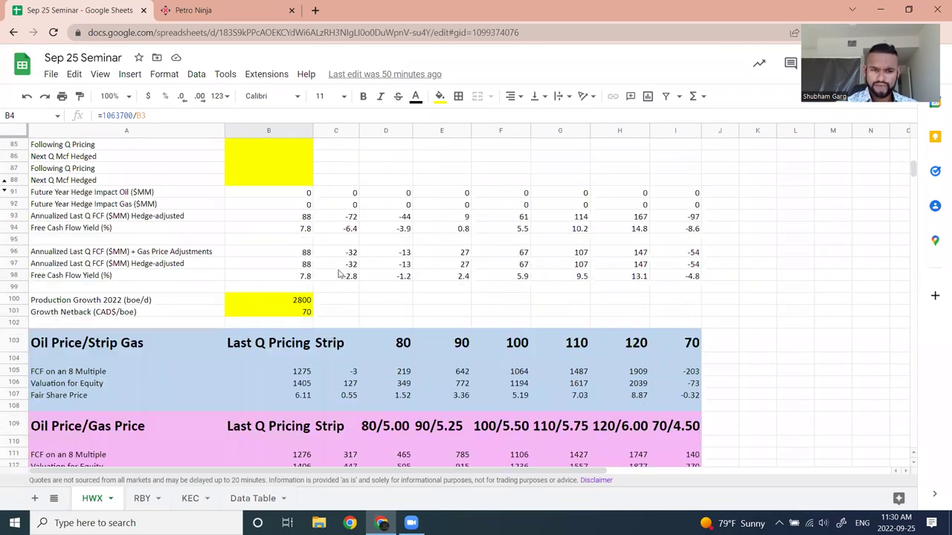
# Compare the hedging impact section with the 2022 production growth and growth netback assumptions
pyautogui.scroll(6, 313, 305)
pyautogui.scroll(8, 314, 304)
pyautogui.scroll(-12, 315, 268)
pyautogui.scroll(-5, 315, 252)
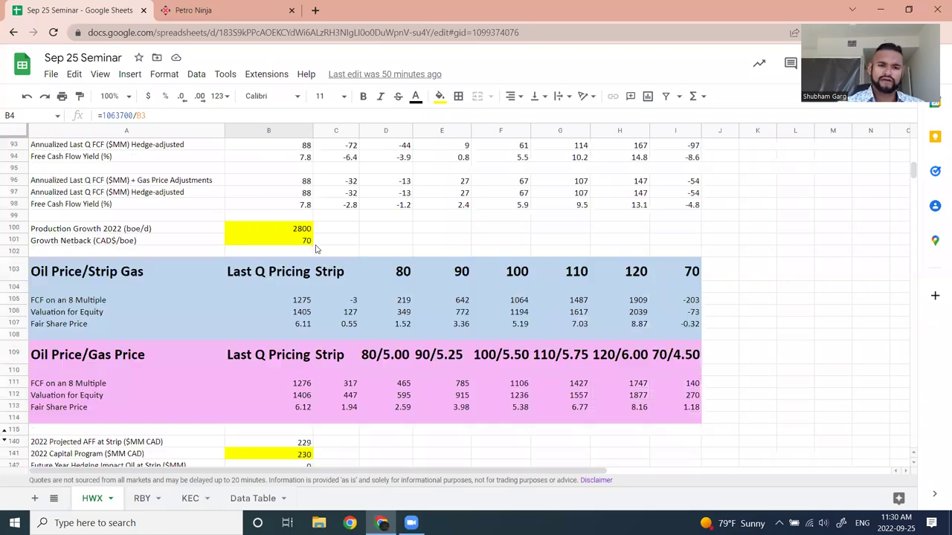
pyautogui.scroll(20, 315, 249)
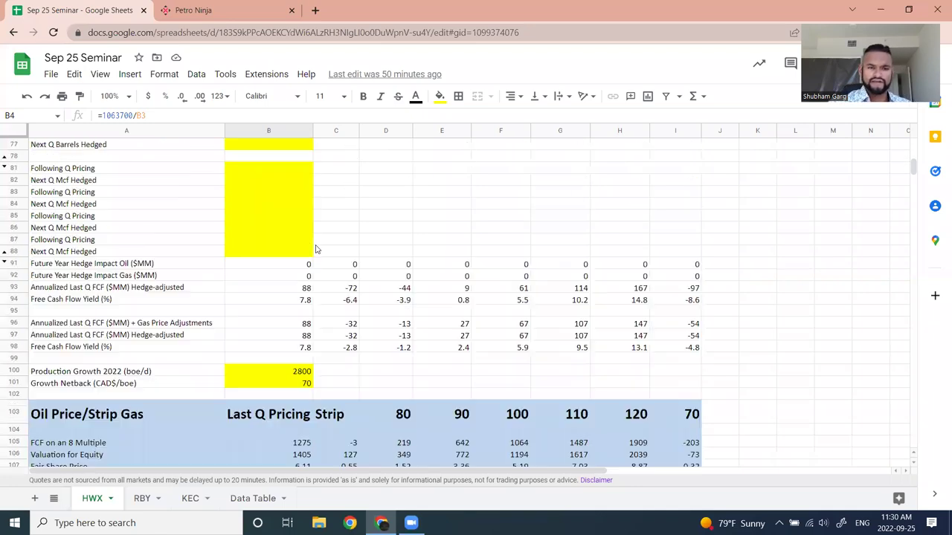
pyautogui.scroll(-18, 308, 175)
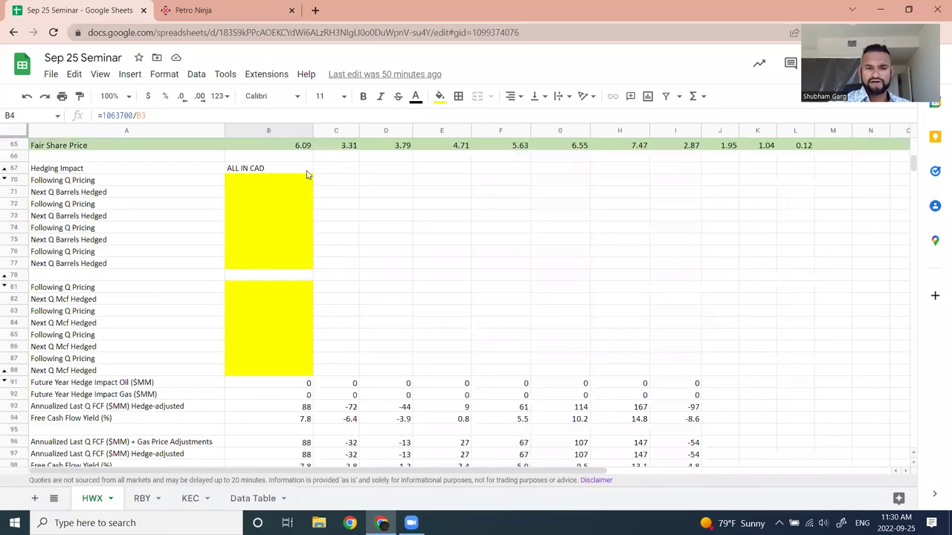
pyautogui.scroll(1, 349, 273)
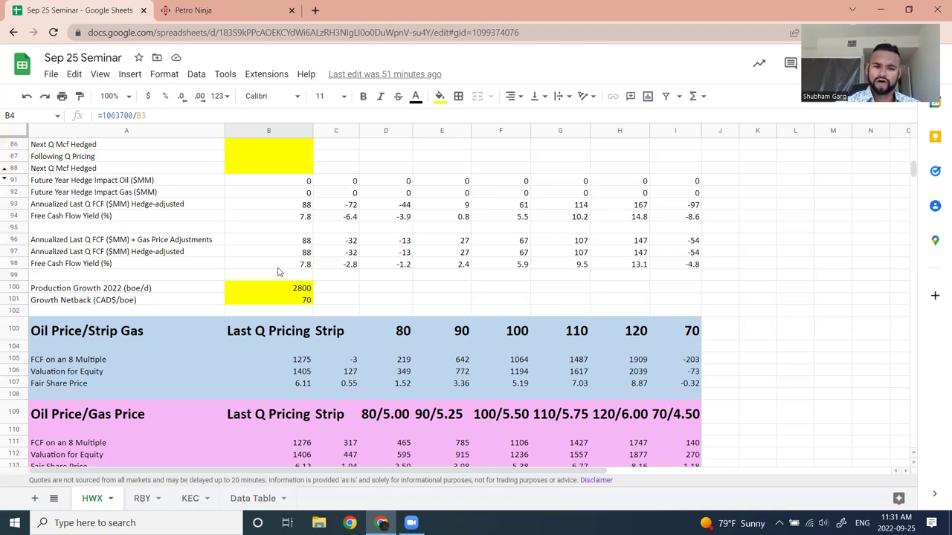
# Examine the growth-adjusted Oil Price/Strip Gas and Oil Price/Gas Price valuations and the 2022 projected cash flow and capital program rows
pyautogui.scroll(-4, 278, 273)
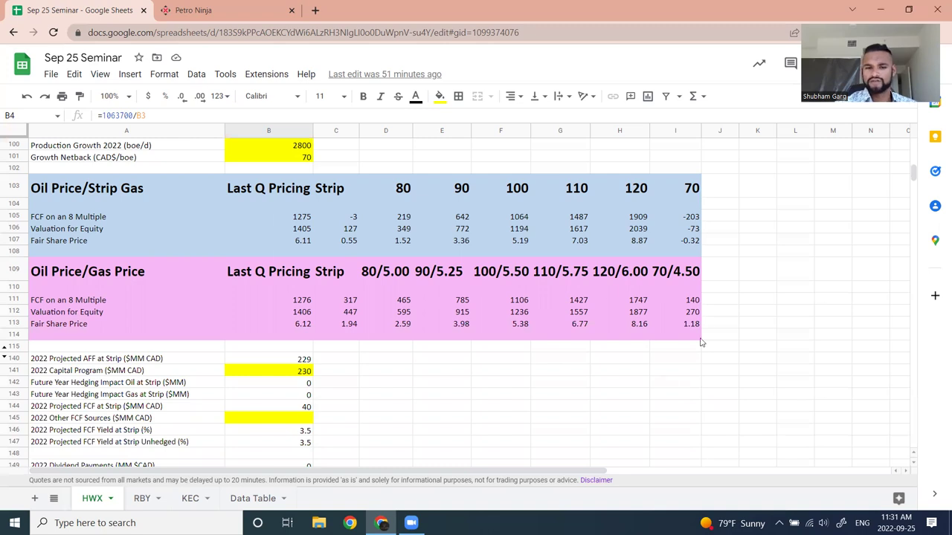
pyautogui.scroll(-1, 414, 298)
pyautogui.scroll(1, 415, 297)
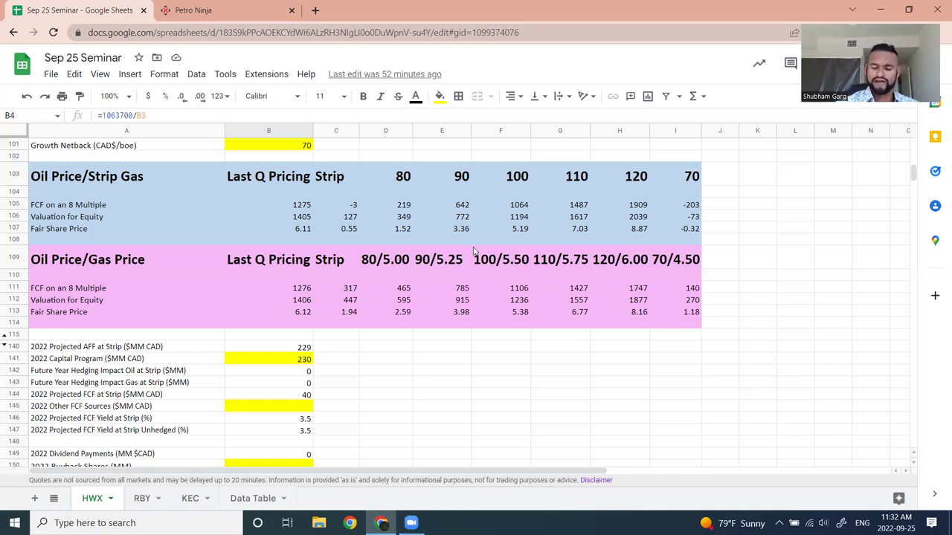
pyautogui.scroll(-1, 521, 253)
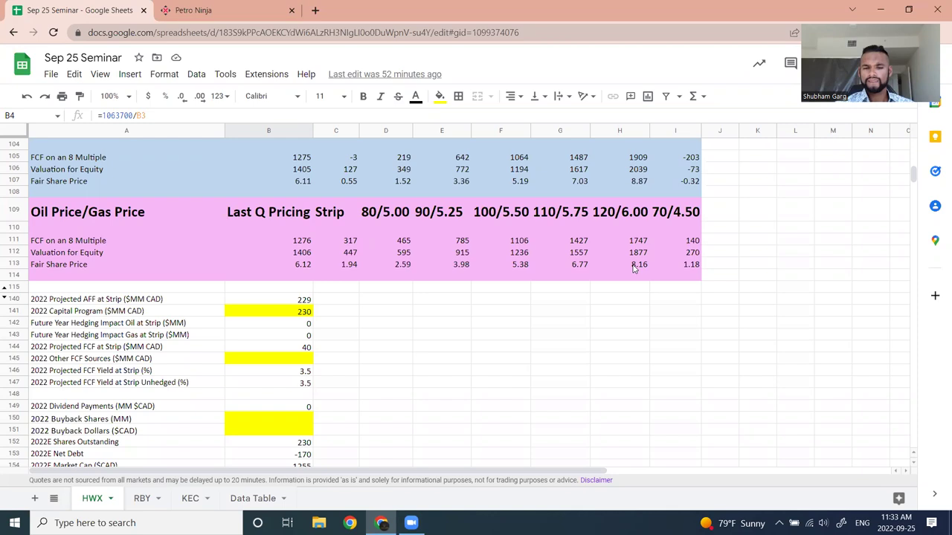
pyautogui.scroll(3, 446, 265)
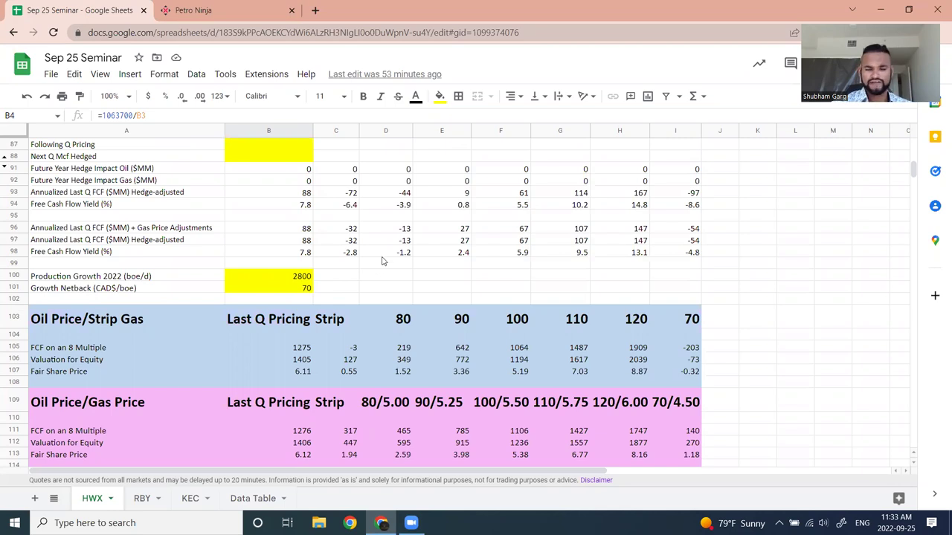
pyautogui.scroll(-5, 383, 253)
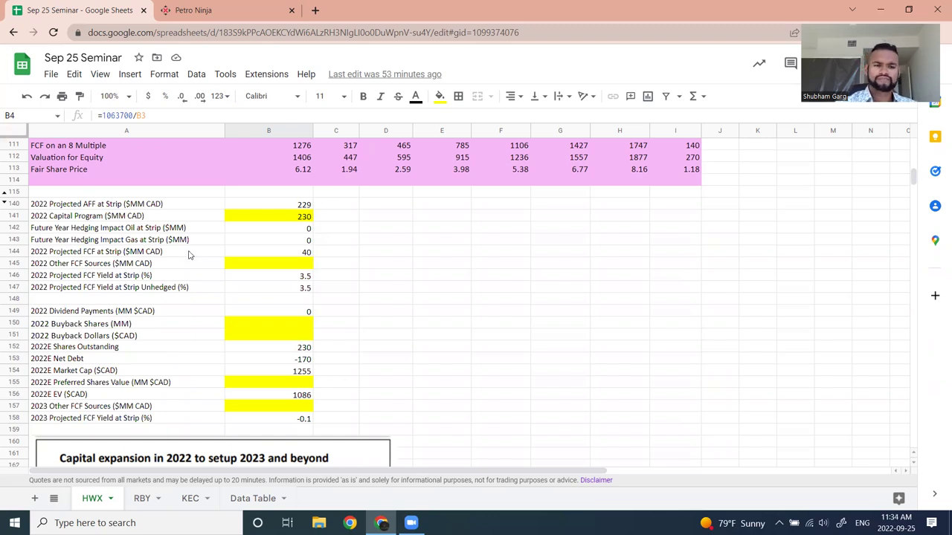
# Examine the 2022 projected free cash flow, net debt and EV rows together with the 2022 capital expansion allocations
pyautogui.scroll(-3, 283, 213)
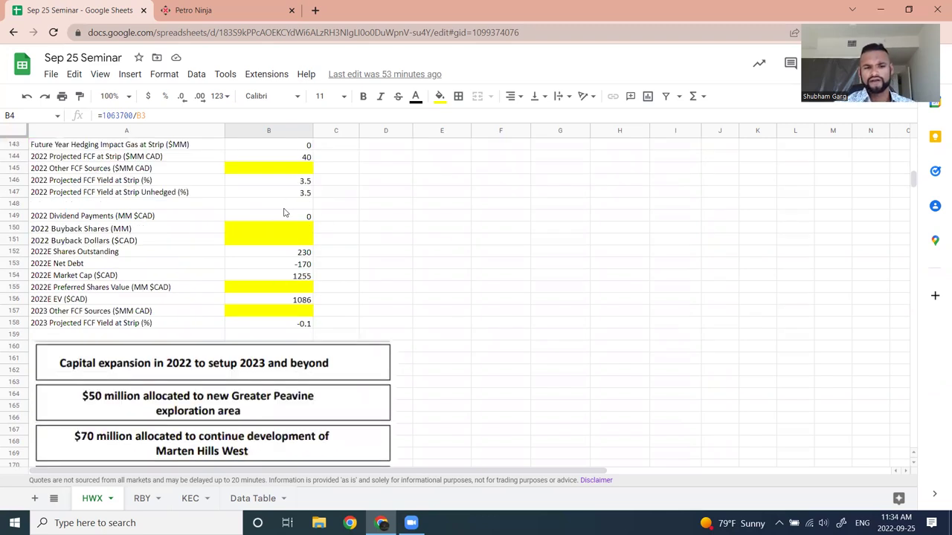
pyautogui.scroll(1, 327, 216)
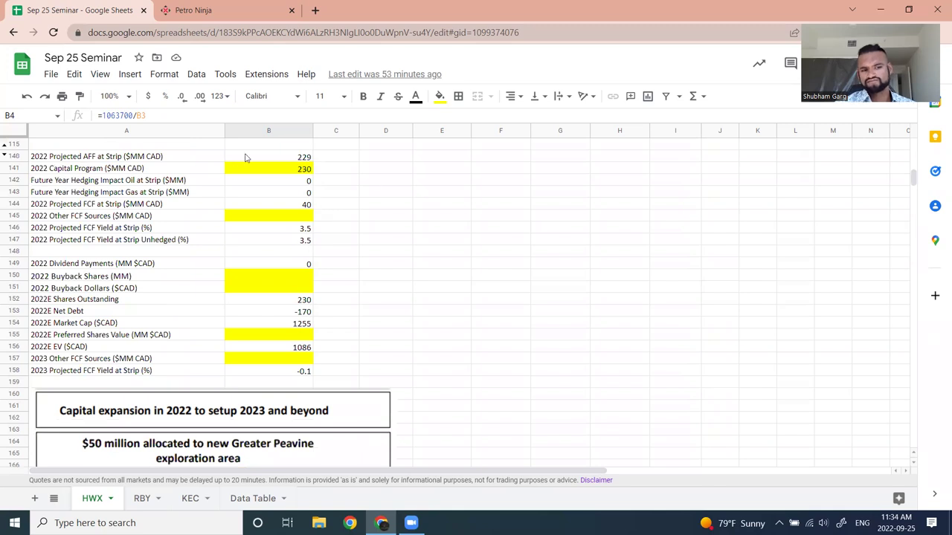
pyautogui.scroll(3, 287, 180)
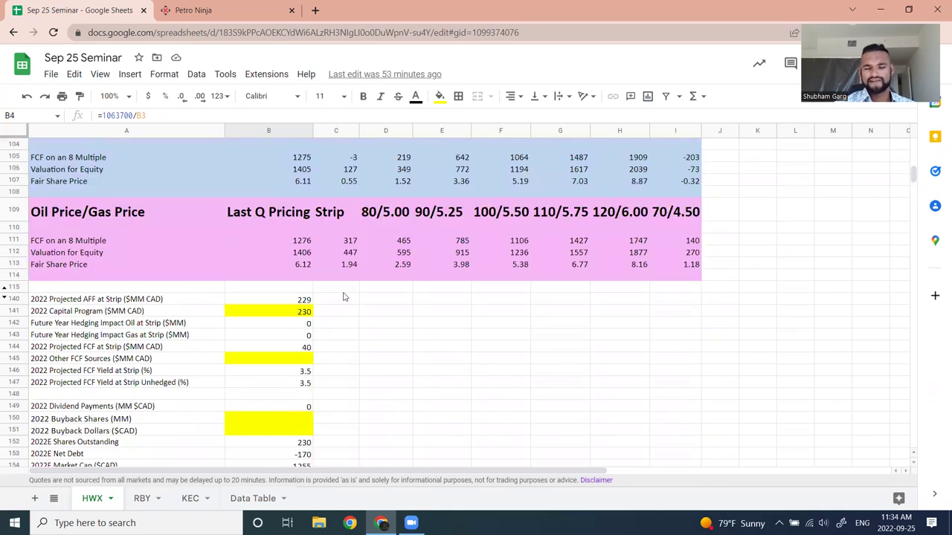
pyautogui.scroll(-5, 484, 273)
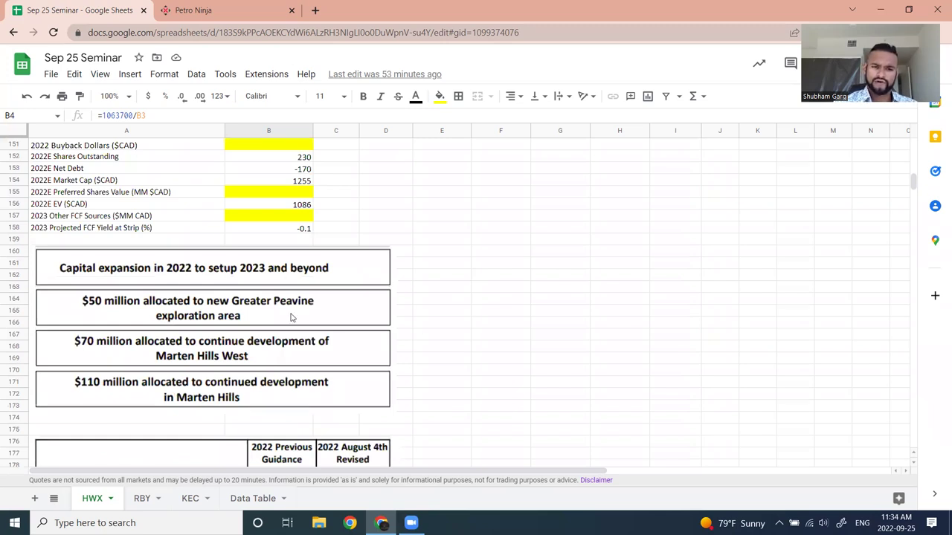
pyautogui.scroll(-2, 294, 318)
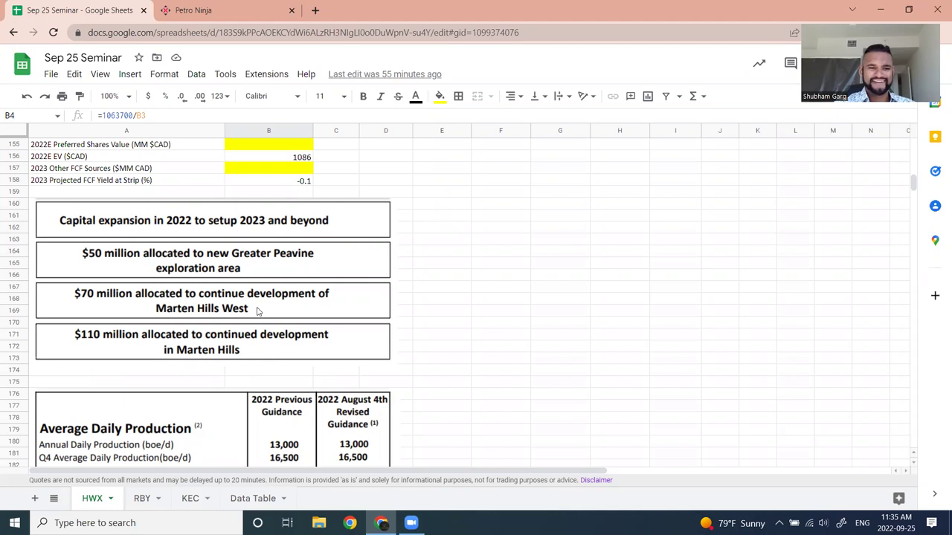
pyautogui.scroll(-1, 257, 309)
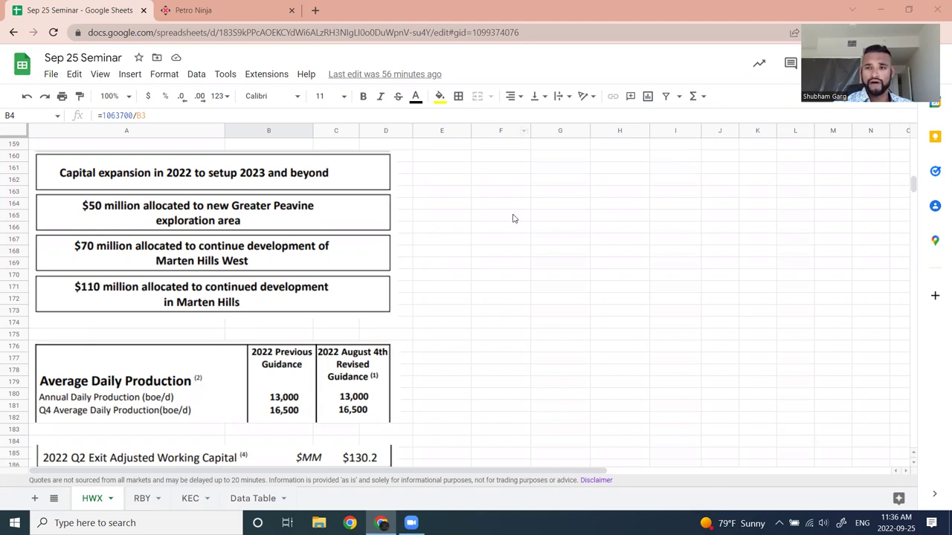
# Review Headwater's production, share, debt, funds flow and pricing inputs at the start of the HWX sheet
pyautogui.scroll(10, 480, 261)
pyautogui.scroll(10, 481, 261)
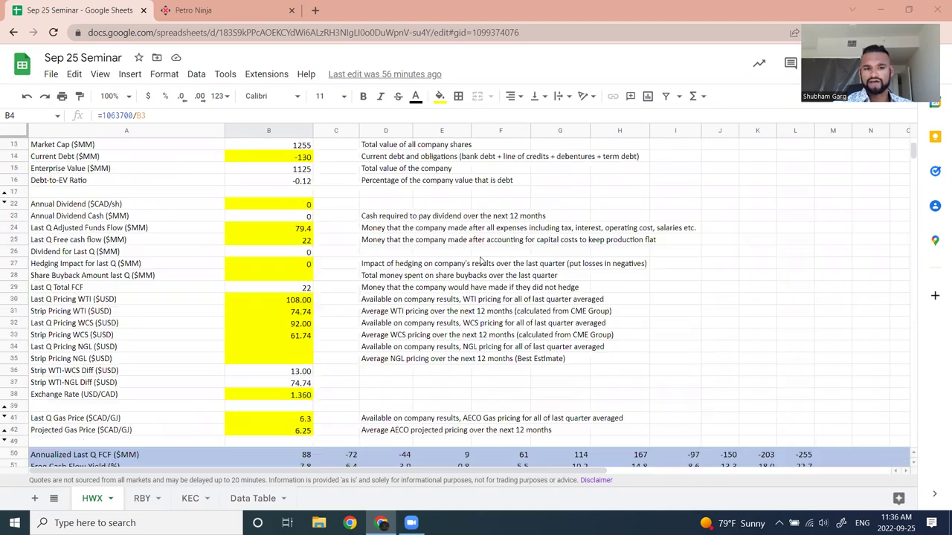
pyautogui.scroll(2, 480, 261)
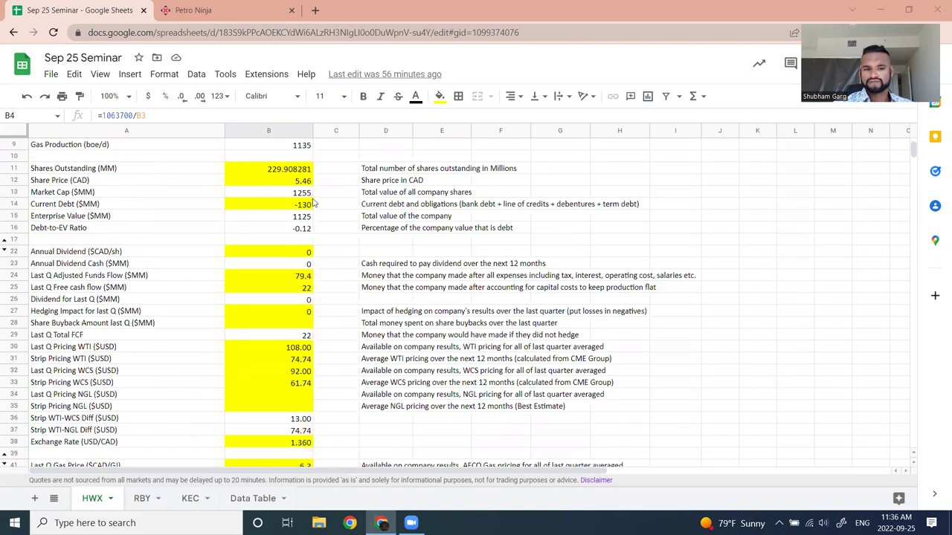
pyautogui.scroll(3, 323, 343)
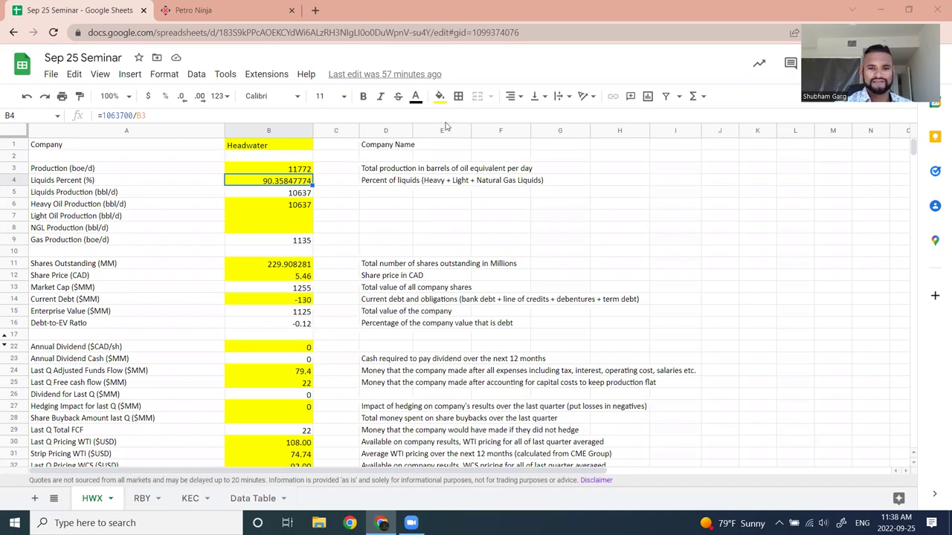
# Compare the growth-adjusted fair share price tables with the 2022 projections, production guidance and growth netback assumptions
pyautogui.scroll(-15, 405, 290)
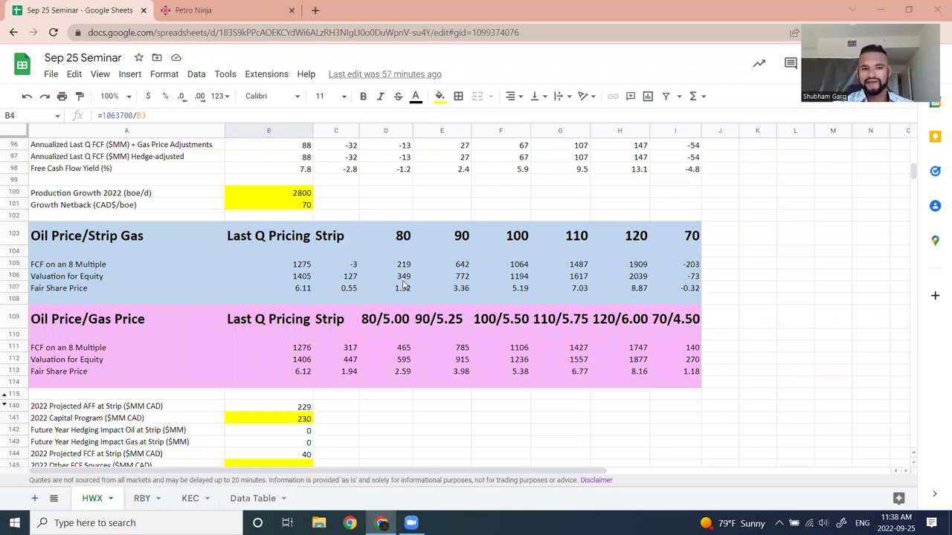
pyautogui.scroll(-3, 338, 259)
pyautogui.scroll(1, 334, 223)
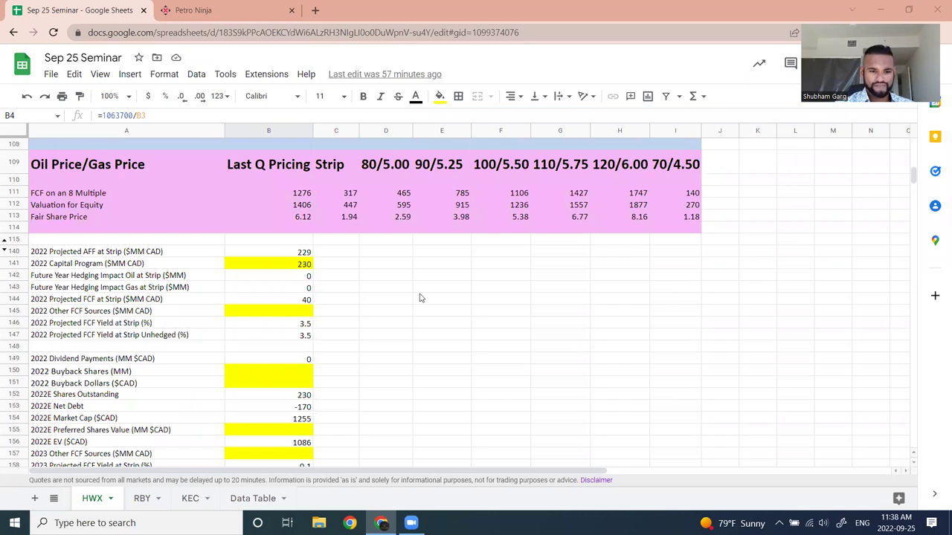
pyautogui.scroll(-5, 420, 298)
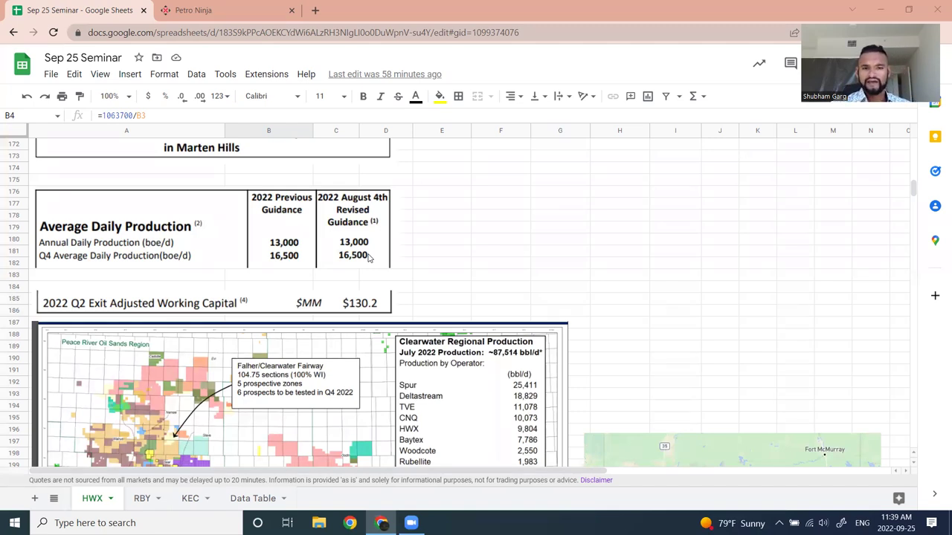
pyautogui.scroll(12, 223, 216)
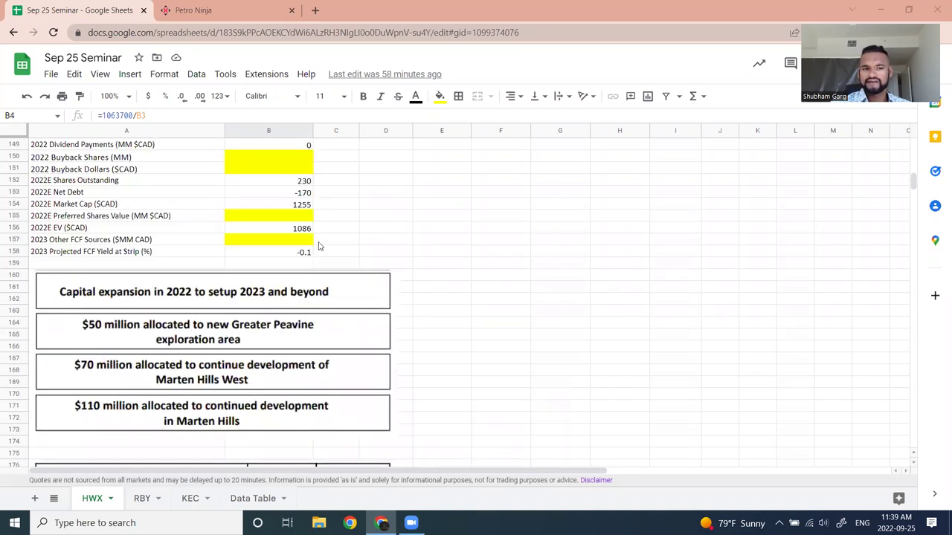
pyautogui.scroll(1, 360, 250)
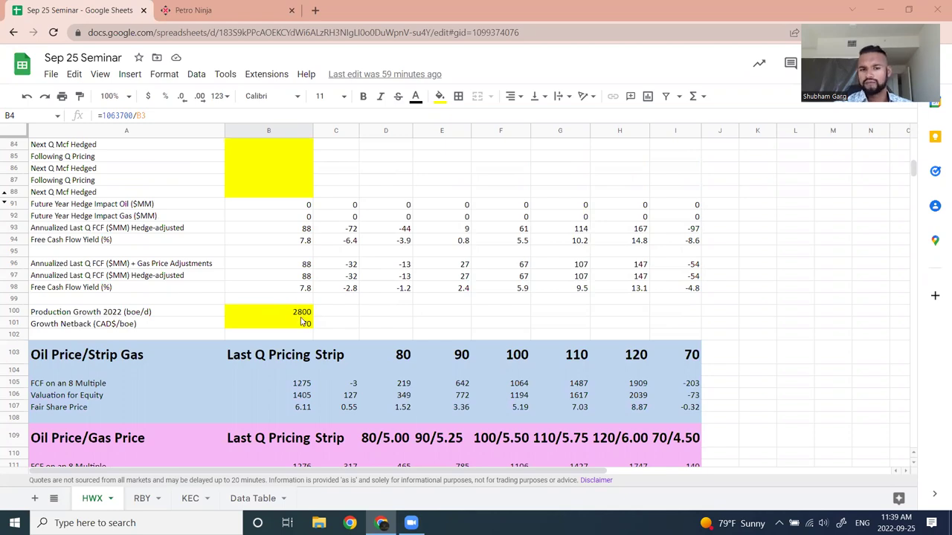
pyautogui.scroll(-2, 304, 320)
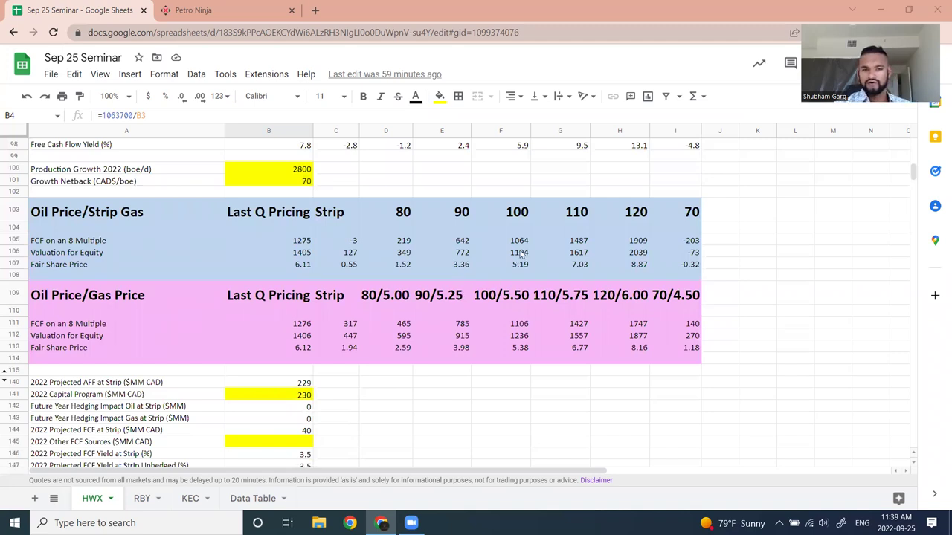
# Examine the capital allocation boxes, the average daily production guidance and the 2022 Q2 exit adjusted working capital
pyautogui.scroll(-10, 521, 253)
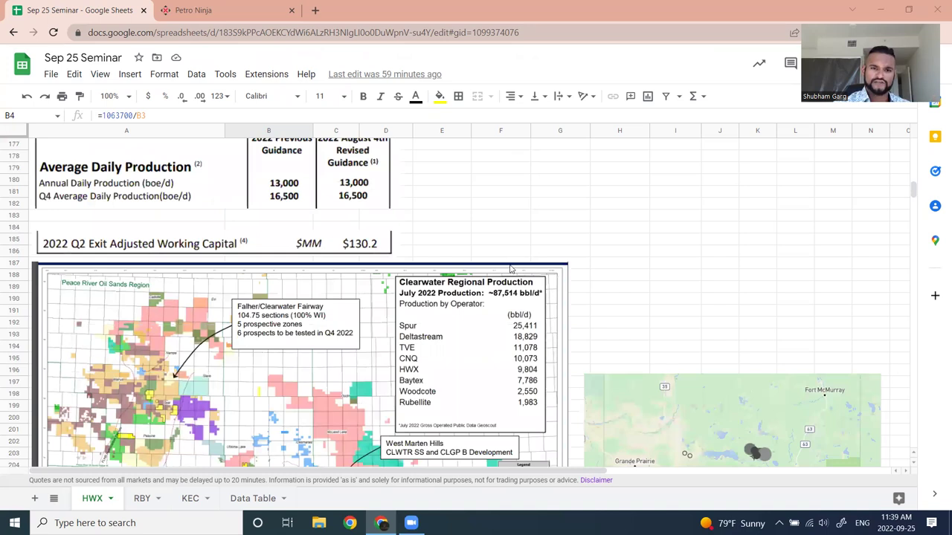
pyautogui.scroll(3, 505, 294)
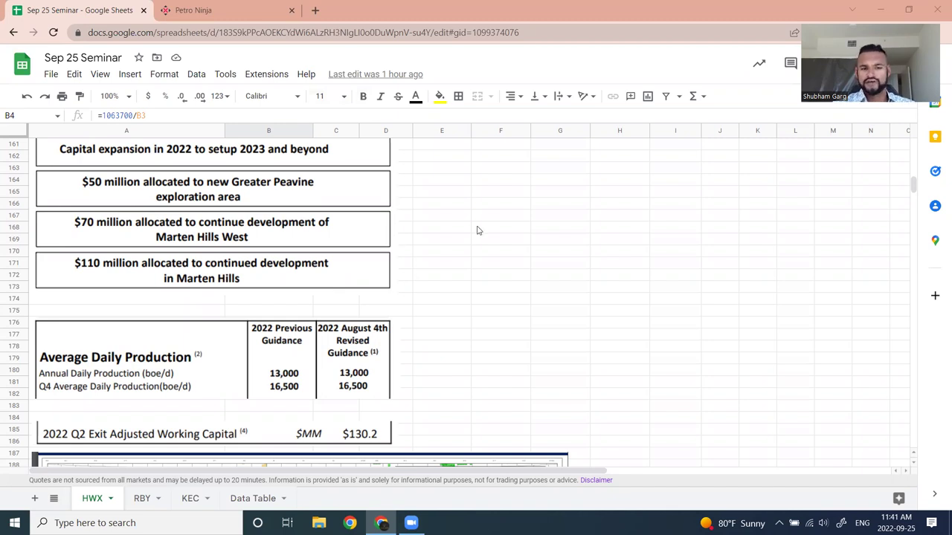
pyautogui.scroll(-2, 468, 223)
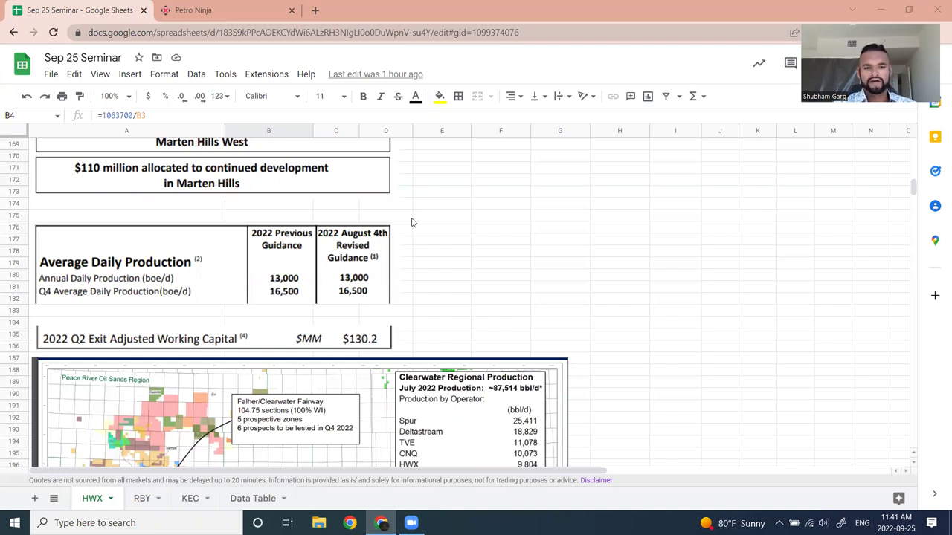
pyautogui.scroll(-5, 413, 223)
pyautogui.scroll(3, 415, 268)
pyautogui.scroll(1, 414, 271)
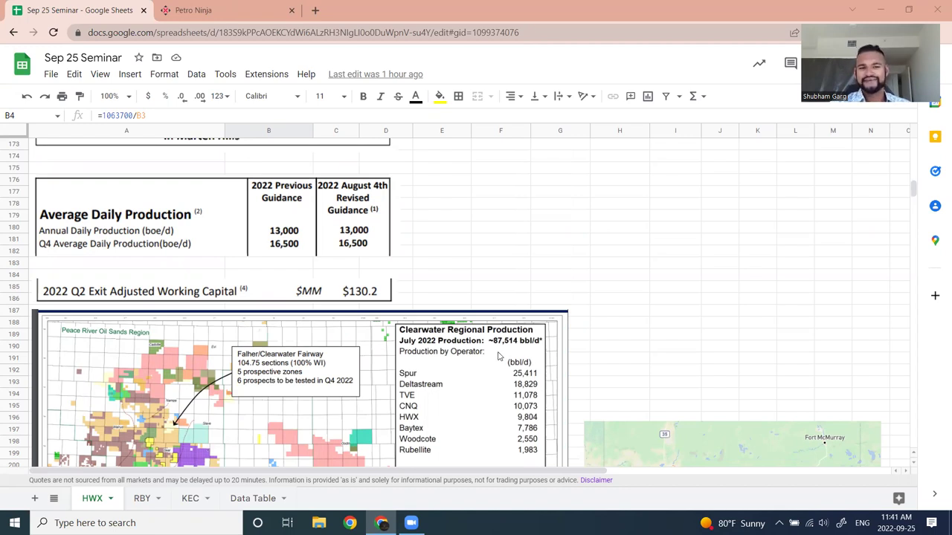
# Study the Clearwater land map, including the production by operator, the Marten Hills, Utikima Lake and Falher areas, and the operator legend
pyautogui.scroll(-3, 499, 357)
pyautogui.scroll(1, 506, 290)
pyautogui.scroll(-1, 544, 285)
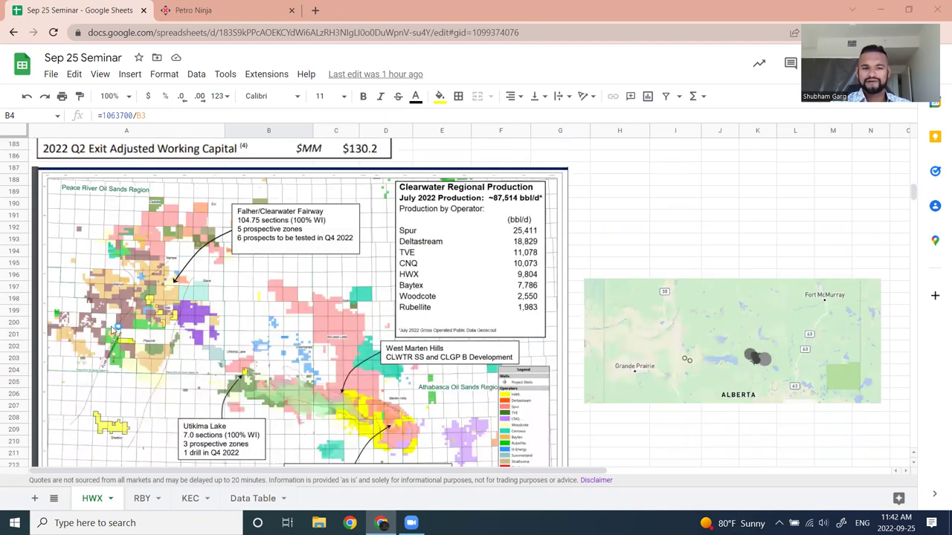
pyautogui.scroll(-1, 297, 320)
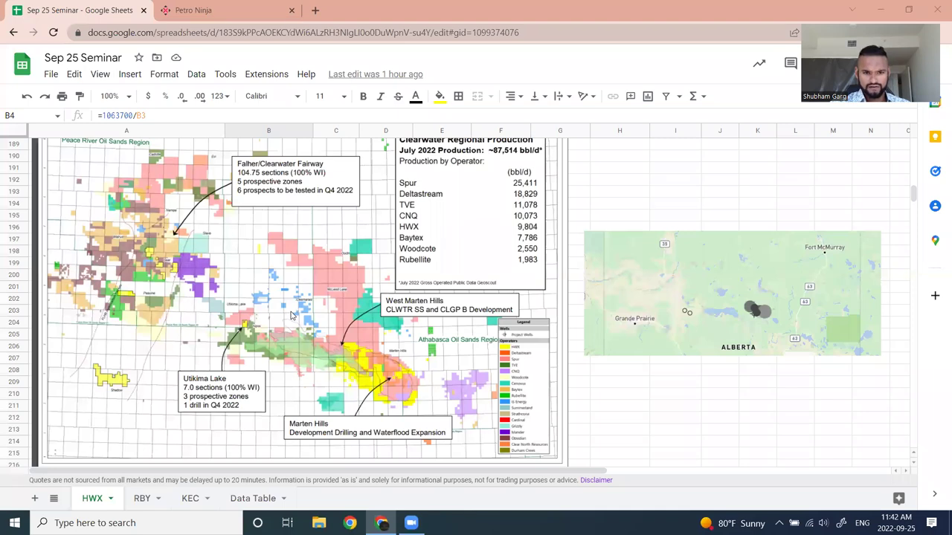
pyautogui.scroll(1, 364, 336)
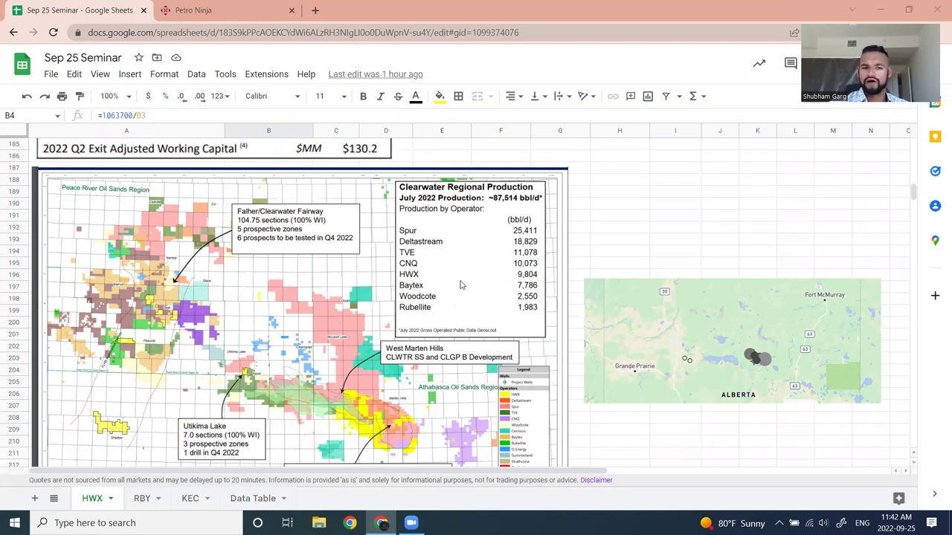
pyautogui.scroll(-2, 461, 314)
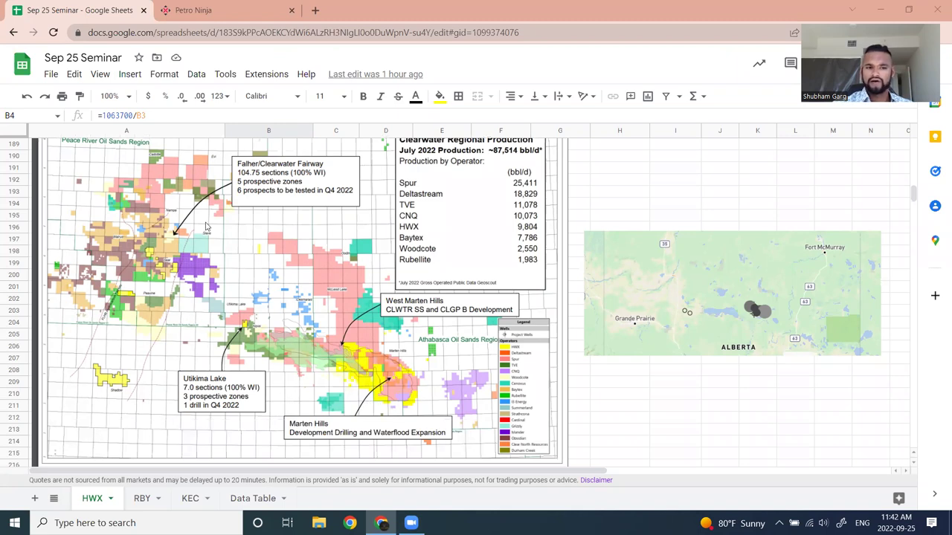
pyautogui.scroll(-3, 264, 392)
pyautogui.scroll(3, 264, 223)
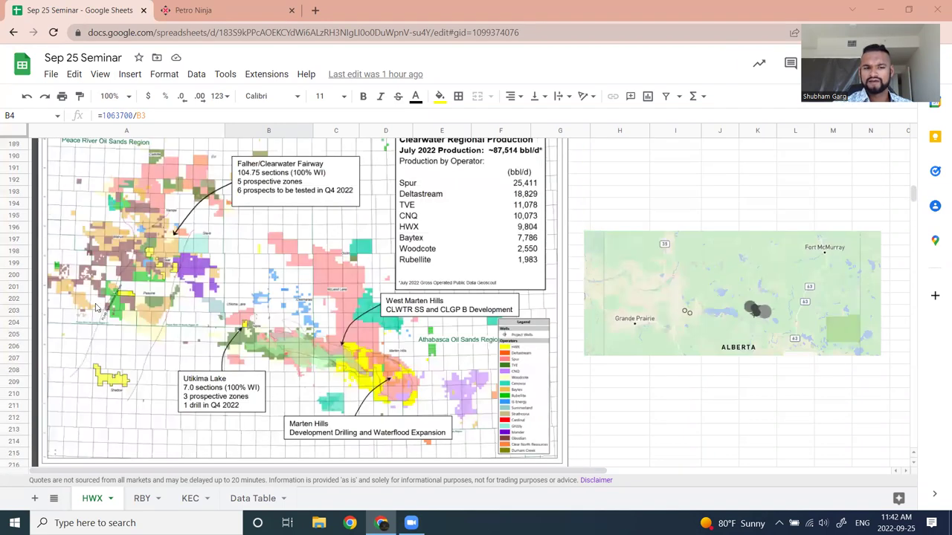
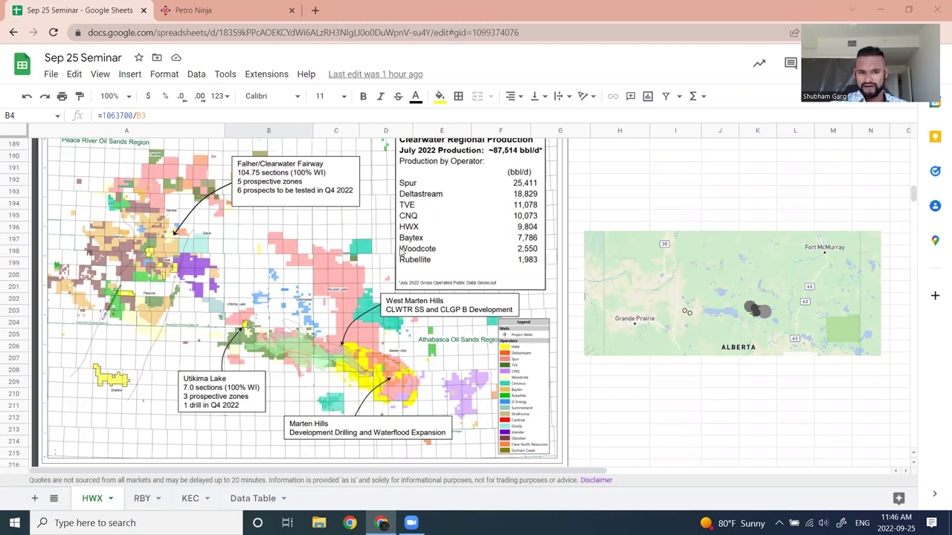
pyautogui.scroll(2, 496, 232)
pyautogui.scroll(-2, 509, 252)
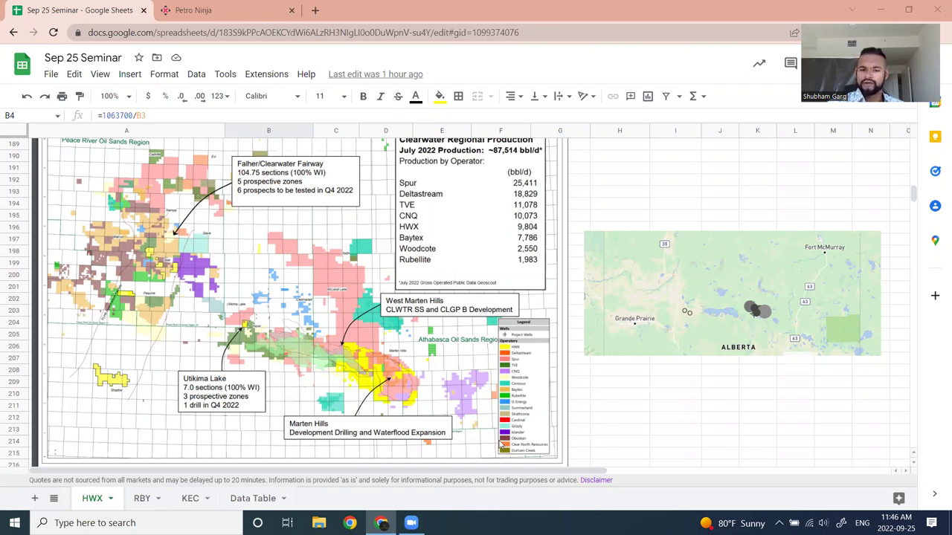
pyautogui.scroll(-3, 524, 438)
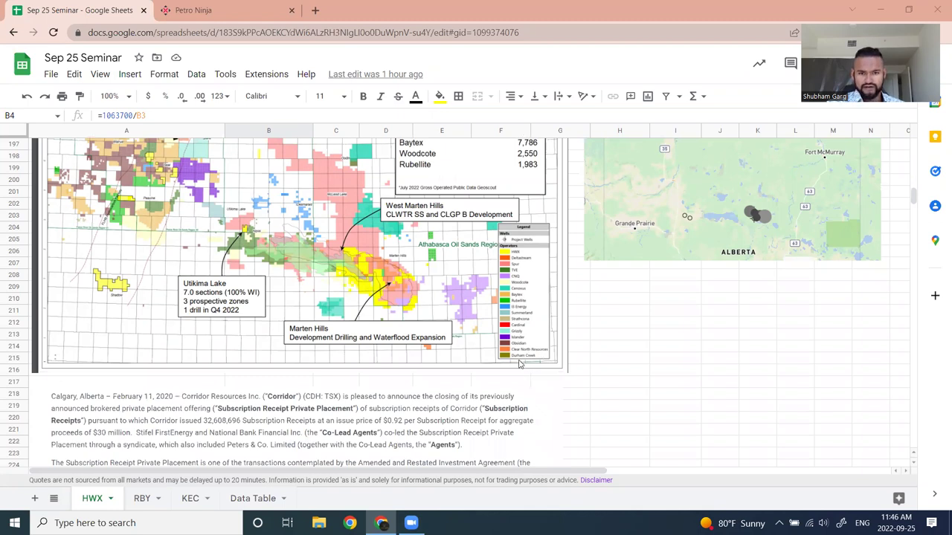
pyautogui.scroll(3, 441, 319)
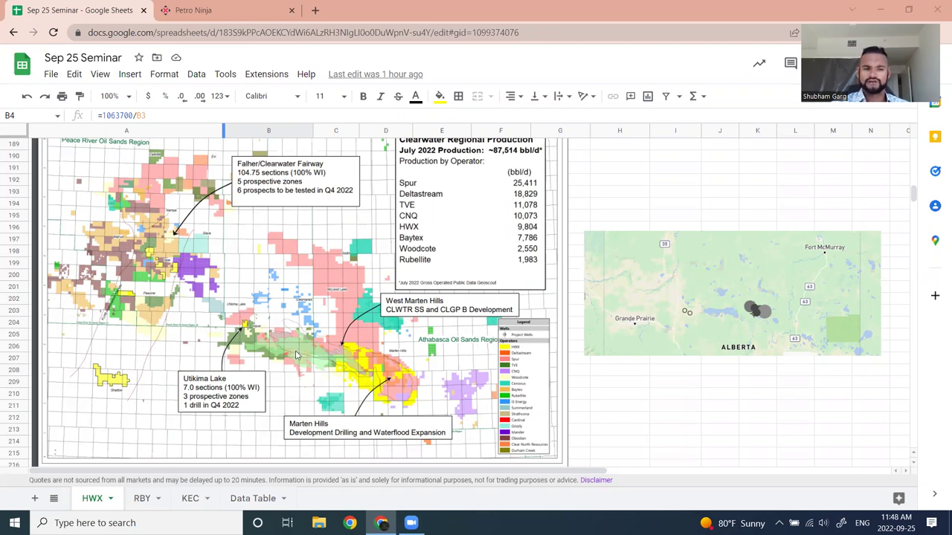
# Read the February 2020 Corridor Resources announcement on the subscription receipt private placement and the reconstitution of management
pyautogui.scroll(-10, 689, 338)
pyautogui.scroll(1, 688, 338)
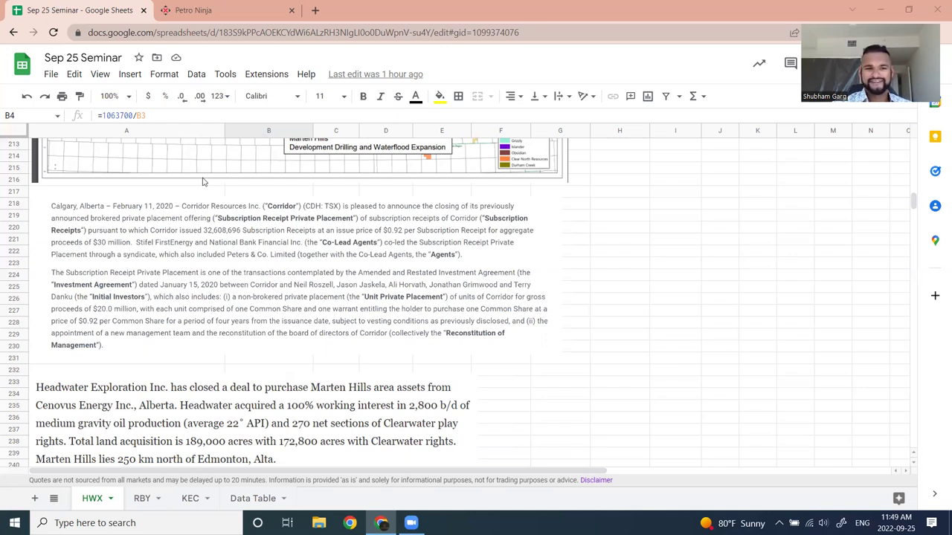
pyautogui.scroll(-1, 296, 255)
pyautogui.scroll(1, 304, 276)
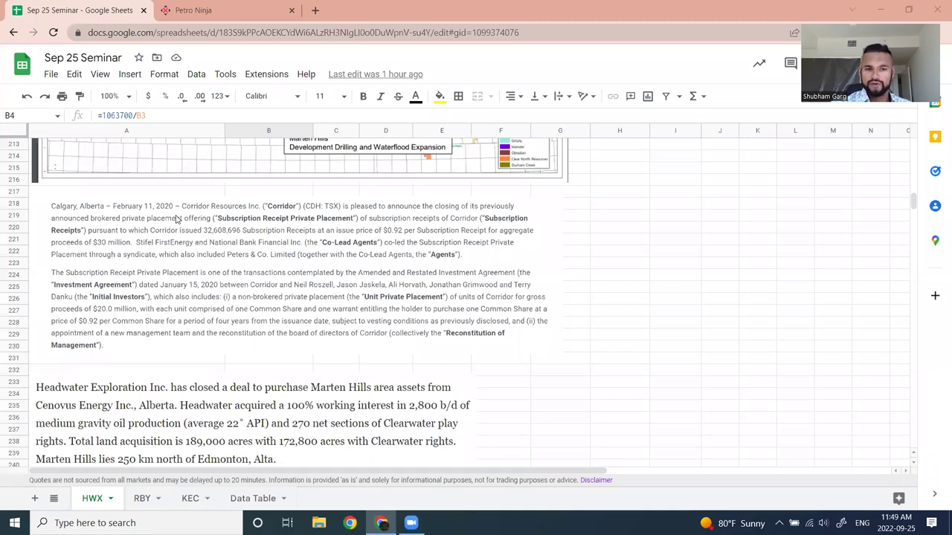
pyautogui.scroll(-1, 407, 292)
pyautogui.scroll(1, 437, 264)
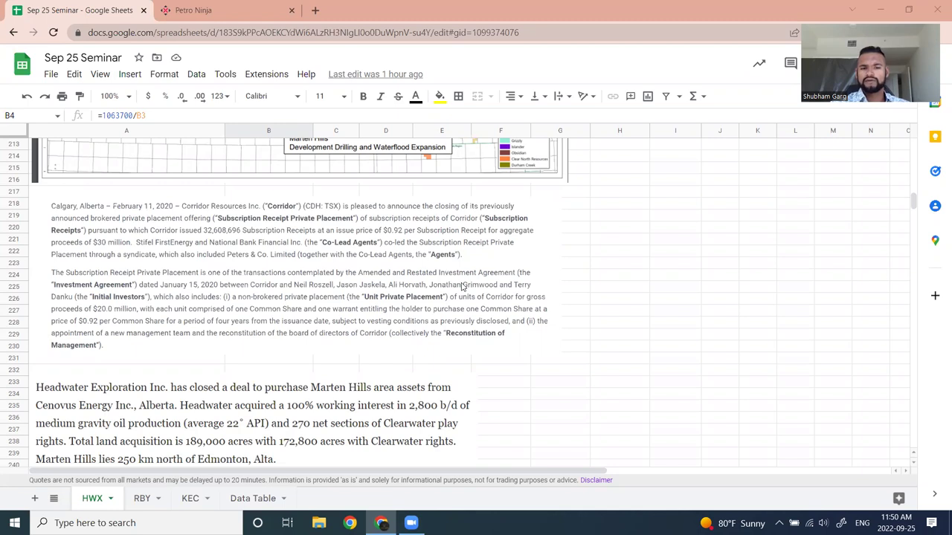
# Read the Marten Hills acquisition terms with Cenovus and the details of Cenovus's later Headwater share offering
pyautogui.scroll(-4, 442, 287)
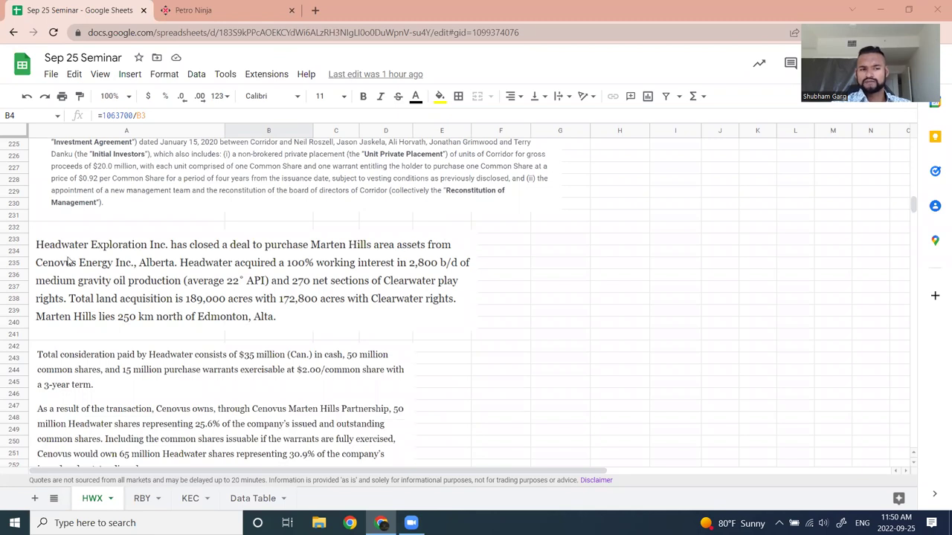
pyautogui.scroll(-1, 270, 250)
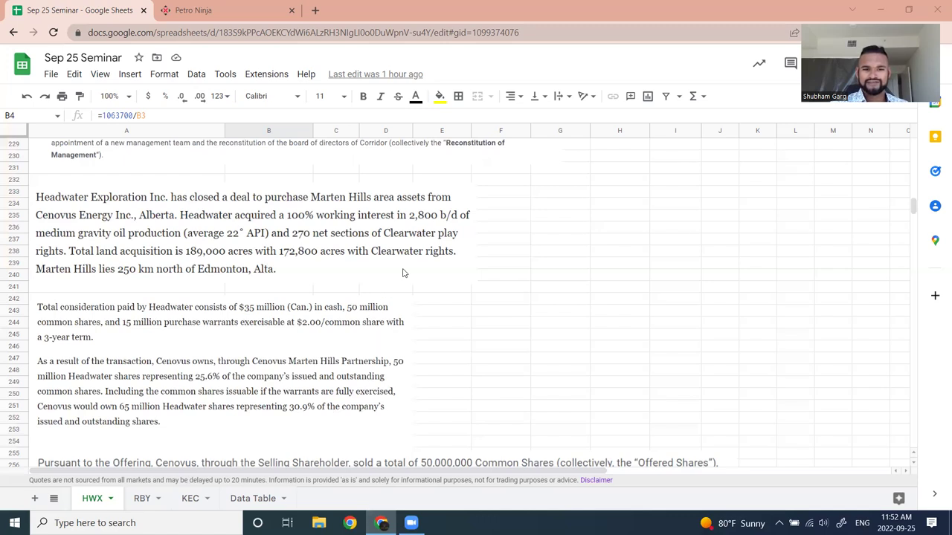
pyautogui.scroll(-5, 409, 277)
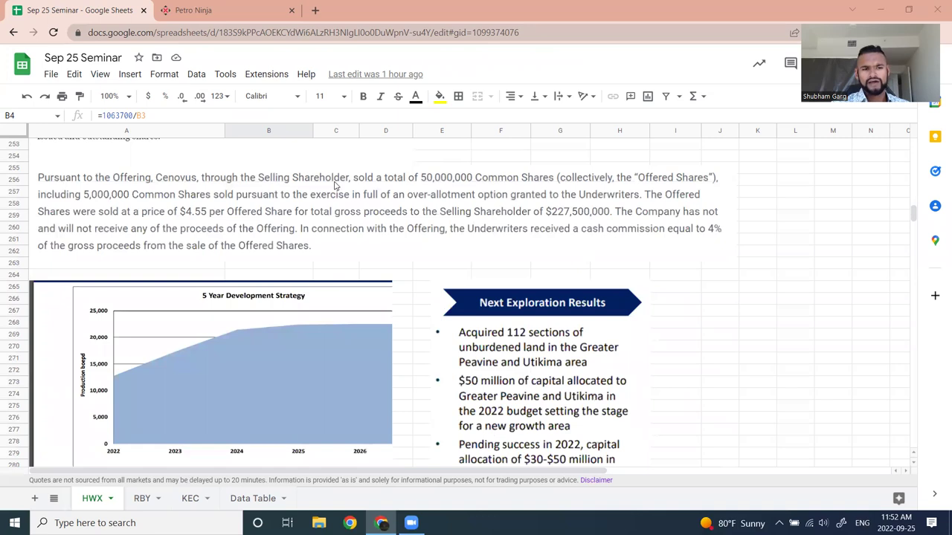
pyautogui.scroll(1, 342, 197)
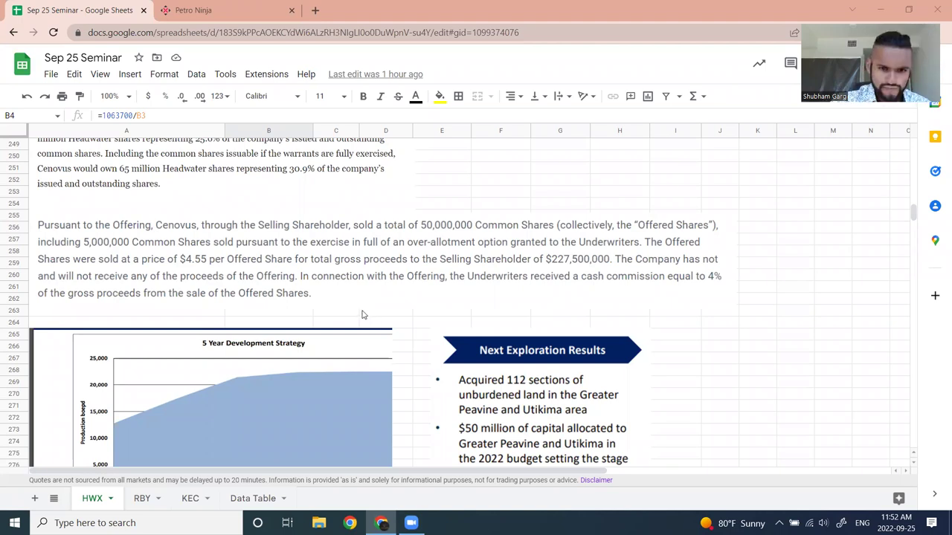
# Study the 5 Year Development Strategy chart and its yearly forecast table, together with the Next Exploration Results points
pyautogui.scroll(-3, 375, 318)
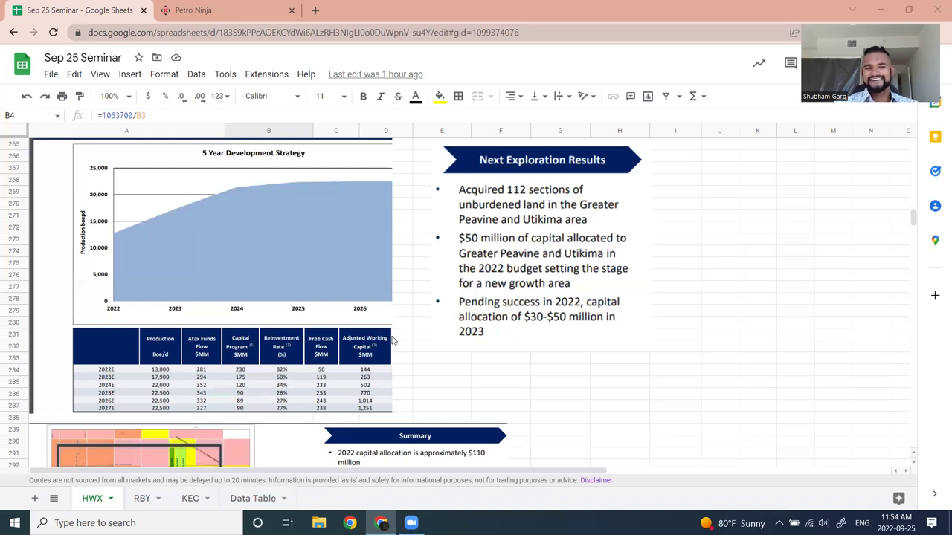
pyautogui.scroll(-2, 429, 270)
pyautogui.scroll(2, 429, 240)
pyautogui.scroll(-3, 430, 241)
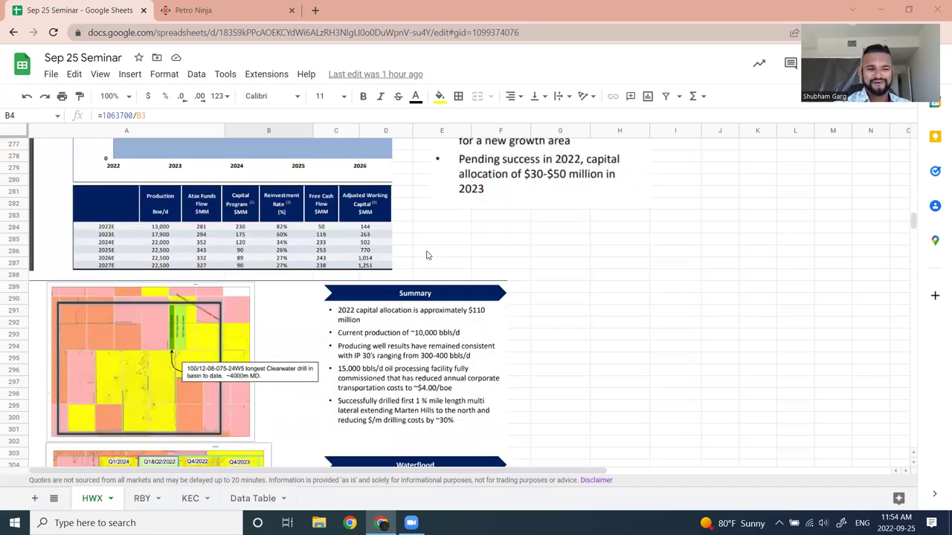
# Examine the Marten Hills summary and waterflood points with their section maps, and the IDA Waterflood oil, injection and GOR chart
pyautogui.scroll(-3, 425, 255)
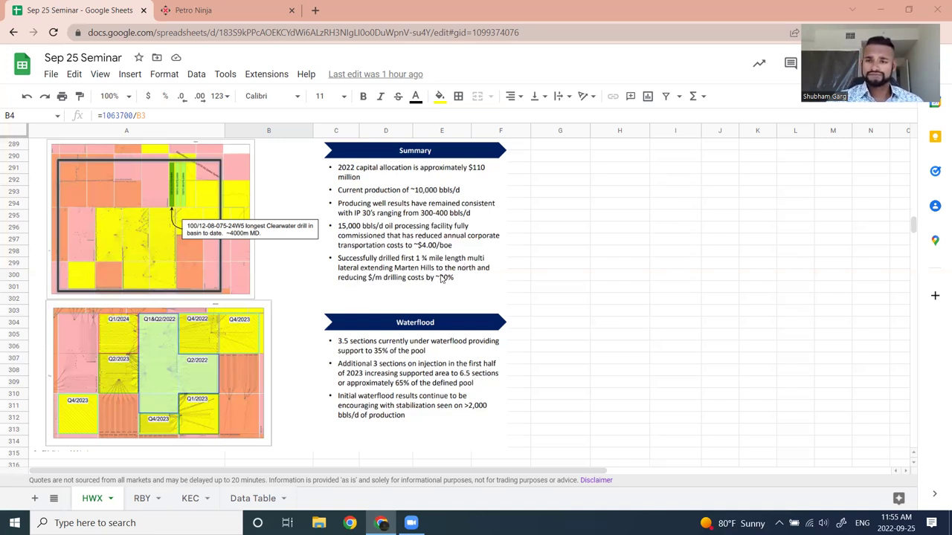
pyautogui.scroll(-3, 342, 320)
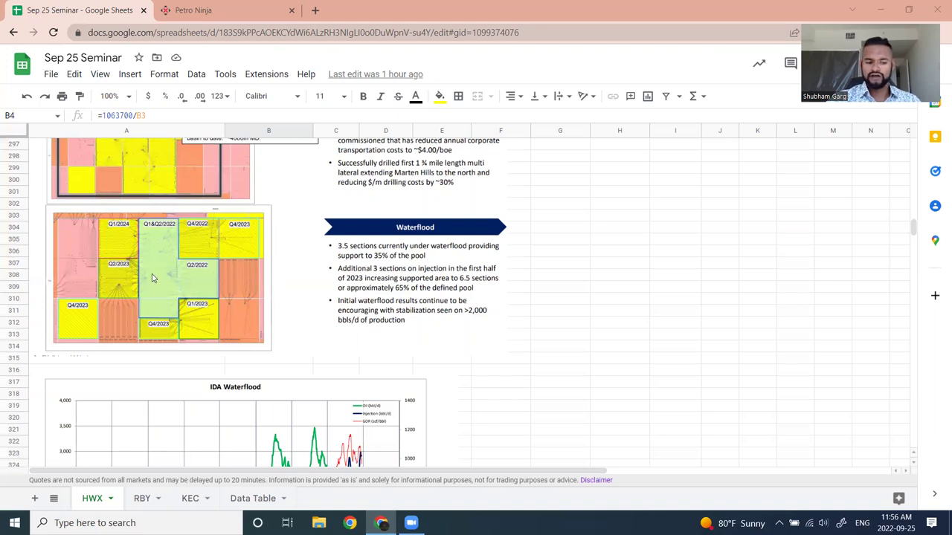
pyautogui.scroll(-5, 153, 278)
pyautogui.scroll(2, 223, 297)
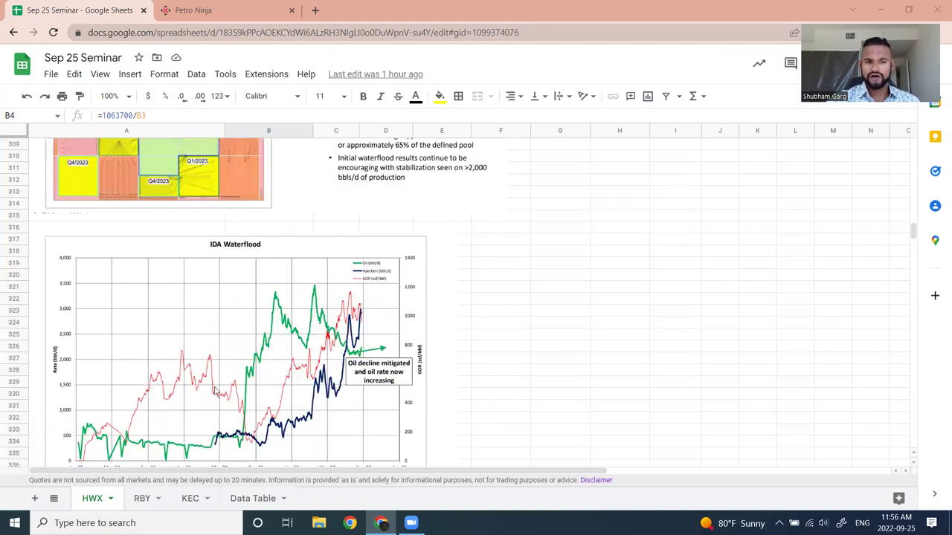
pyautogui.scroll(-1, 215, 392)
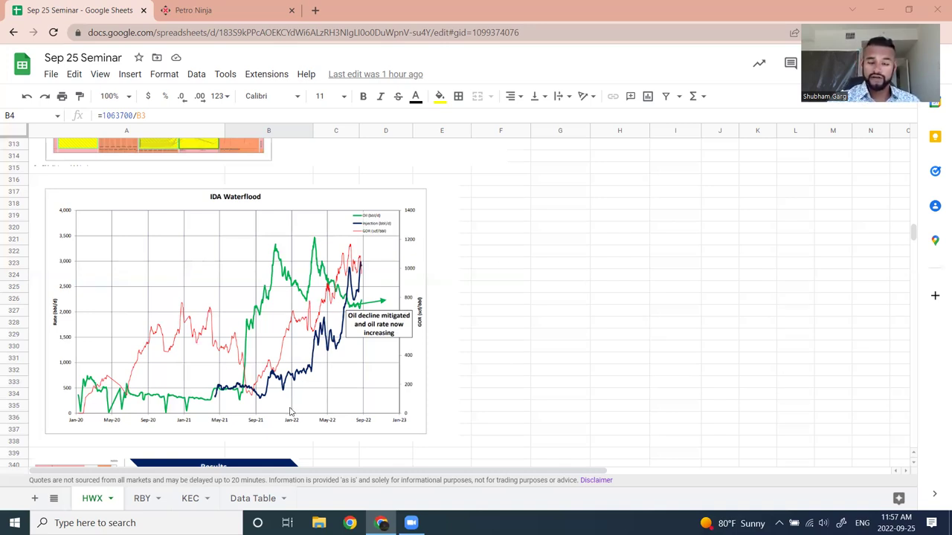
# Review the Clearwater A and B drilling results and the well table of IP rates, cumulative oil and average rates
pyautogui.scroll(-3, 243, 321)
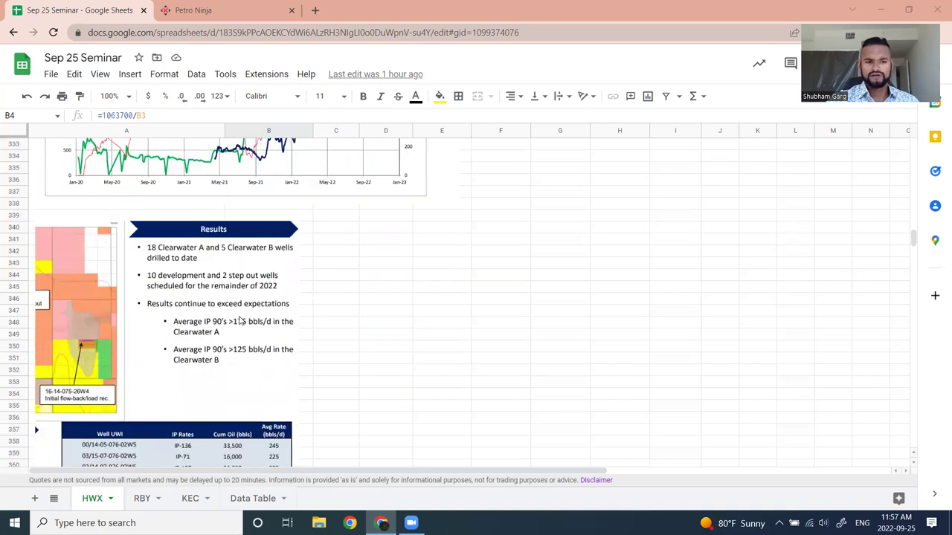
pyautogui.scroll(-1, 320, 263)
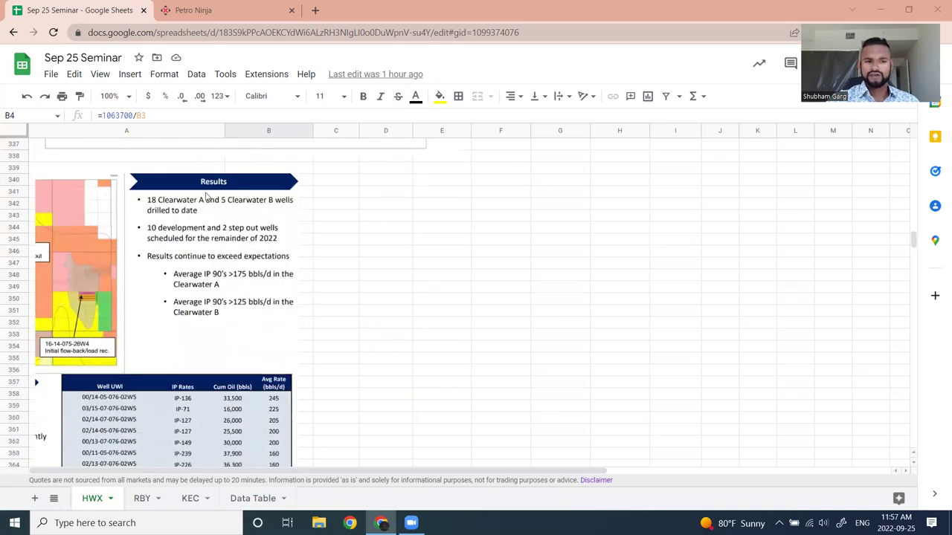
pyautogui.scroll(1, 132, 311)
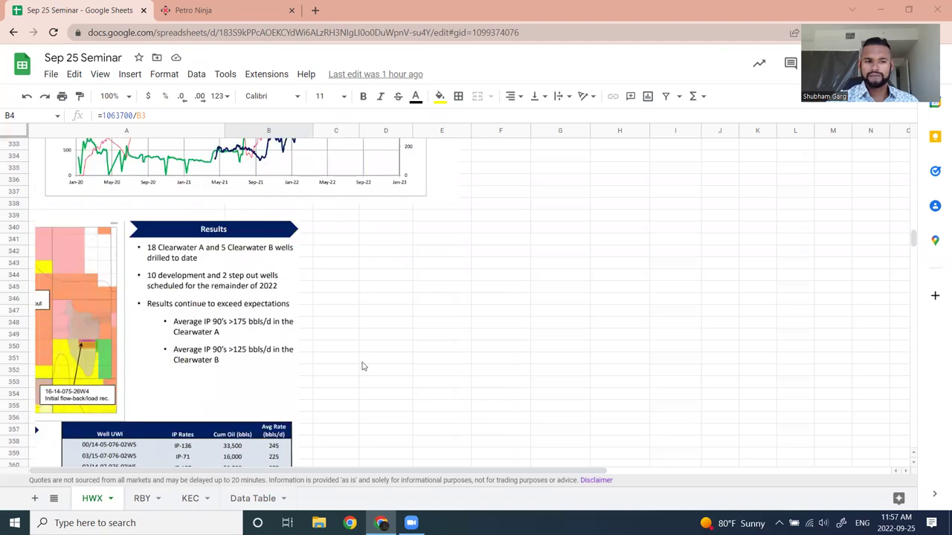
pyautogui.scroll(-2, 193, 284)
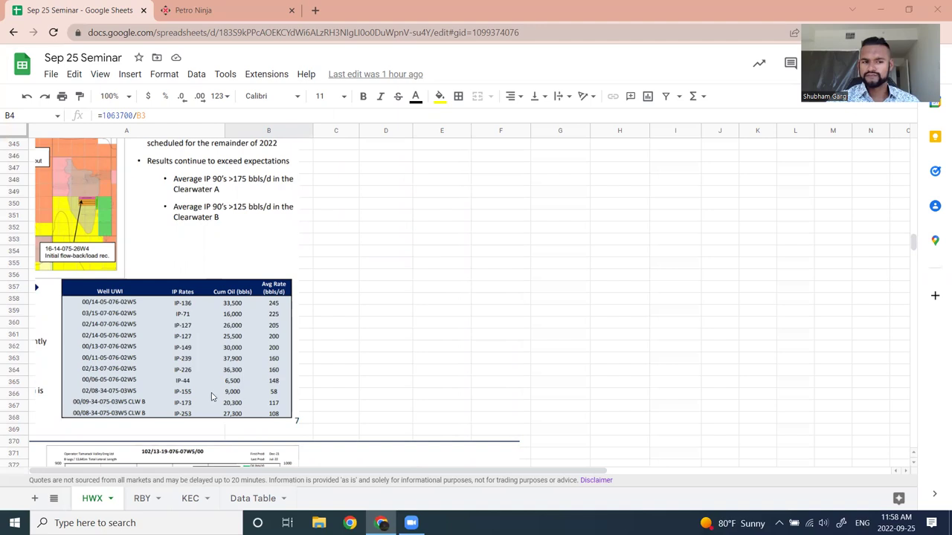
pyautogui.scroll(3, 276, 302)
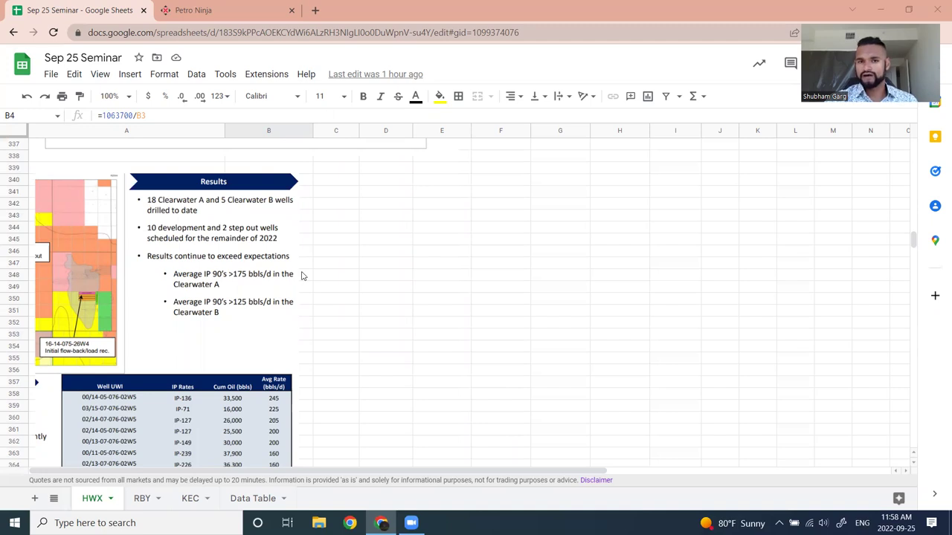
pyautogui.scroll(-2, 285, 283)
pyautogui.scroll(1, 283, 224)
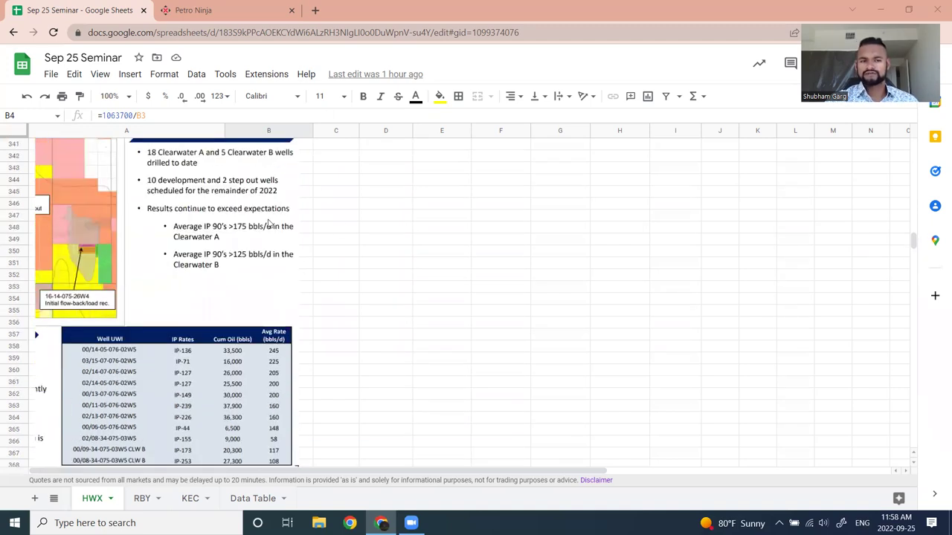
pyautogui.scroll(-2, 355, 265)
pyautogui.scroll(1, 344, 282)
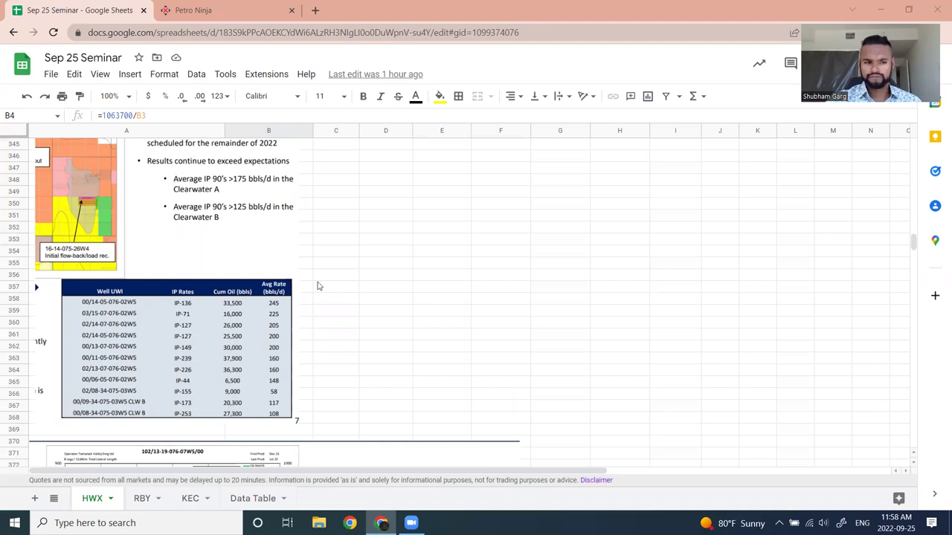
# Study the pilot well 102/13-19-076-07W5/00 performance chart, the pilot results, the location map and the well spacing diagram
pyautogui.scroll(-3, 272, 268)
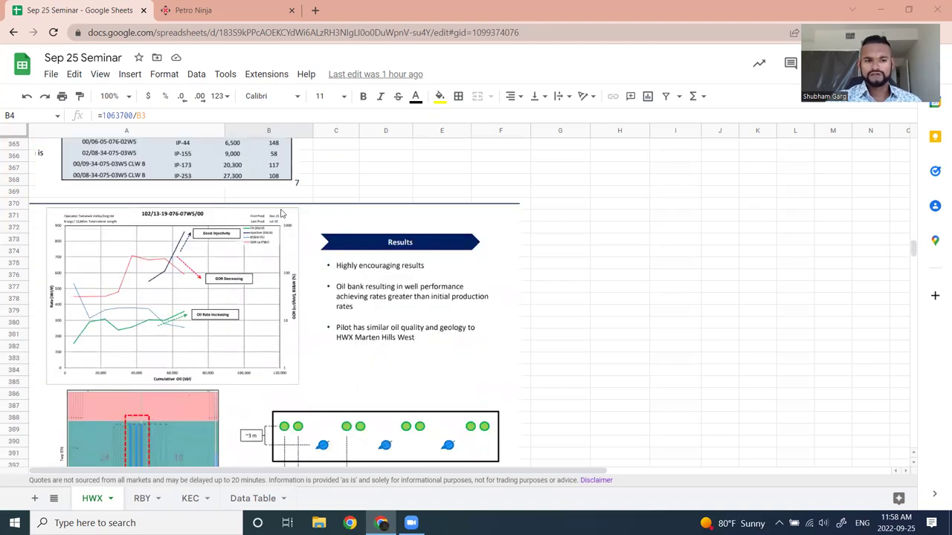
pyautogui.scroll(-1, 282, 252)
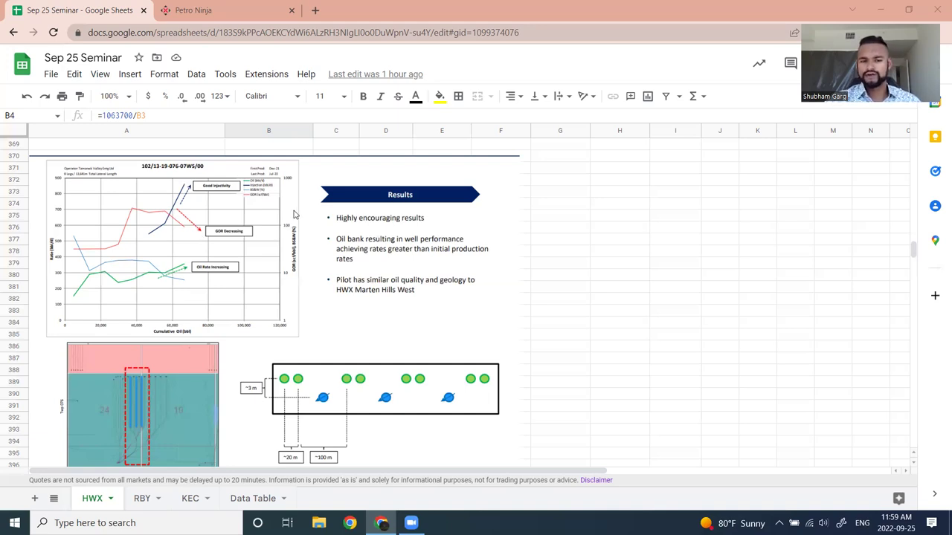
pyautogui.scroll(-3, 273, 279)
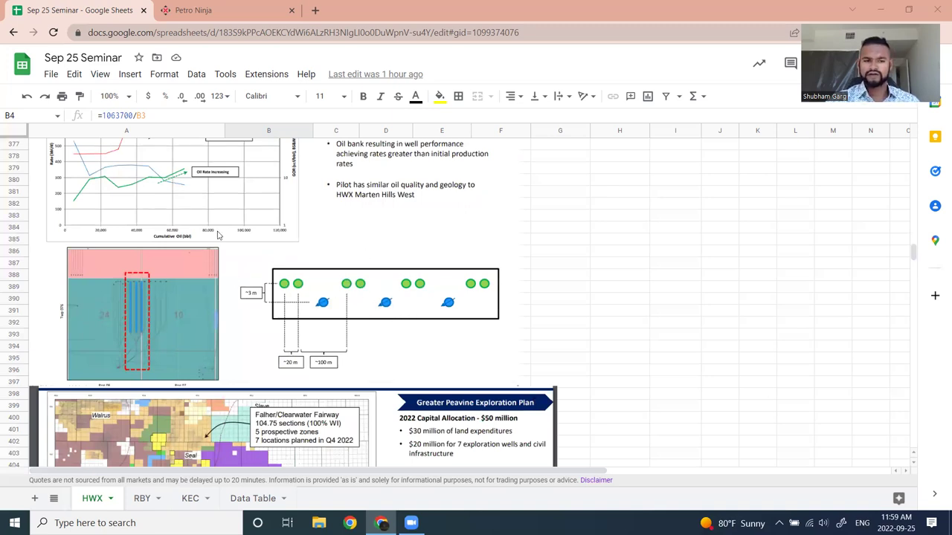
pyautogui.scroll(3, 442, 250)
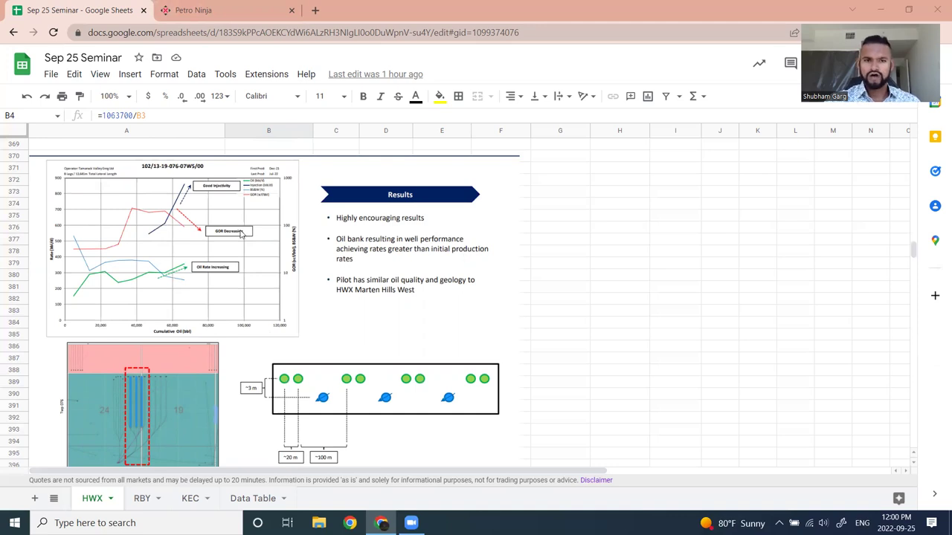
pyautogui.scroll(-2, 241, 233)
pyautogui.scroll(-2, 334, 260)
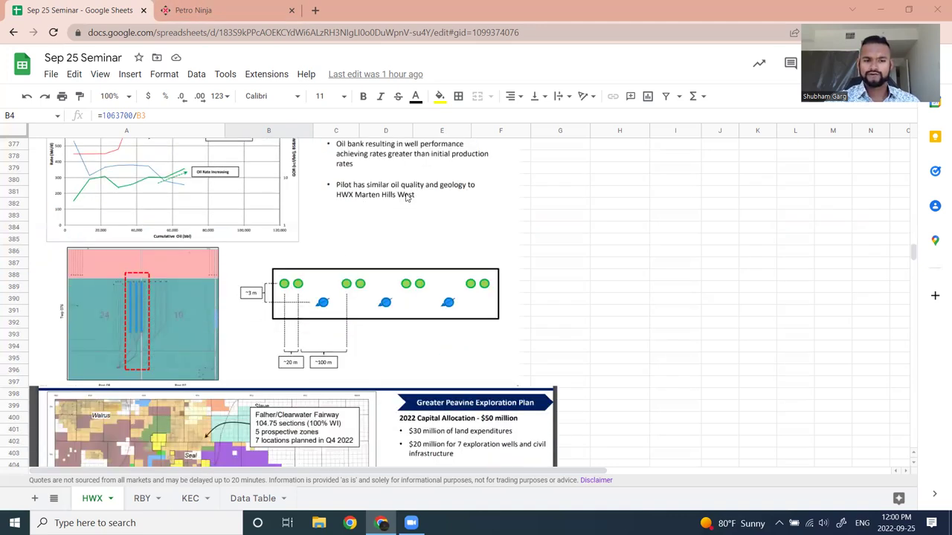
# Examine the Greater Peavine exploration map, covering the Seal, Peavine and Shadow lands and the neighbouring operators' acreage
pyautogui.scroll(-5, 407, 197)
pyautogui.scroll(2, 324, 374)
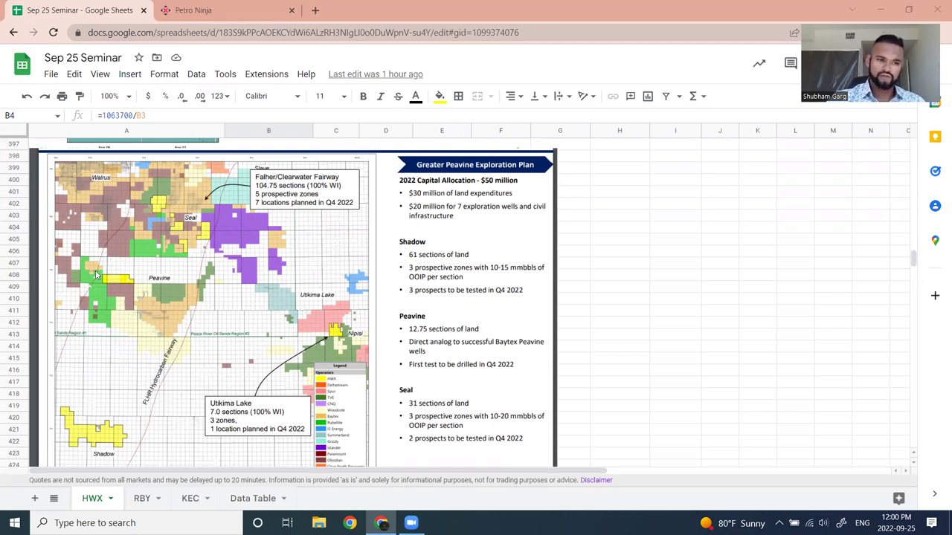
pyautogui.scroll(-1, 122, 384)
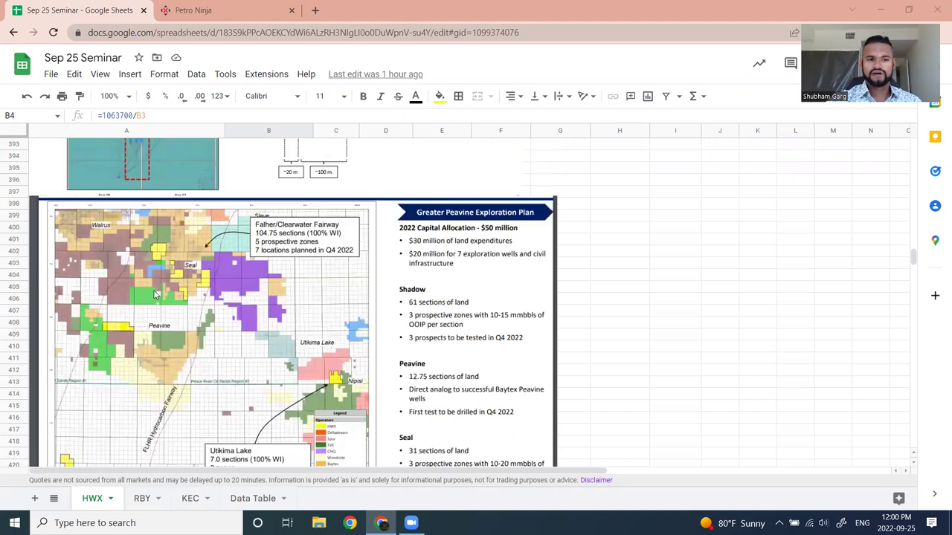
pyautogui.scroll(3, 160, 281)
pyautogui.scroll(-1, 178, 285)
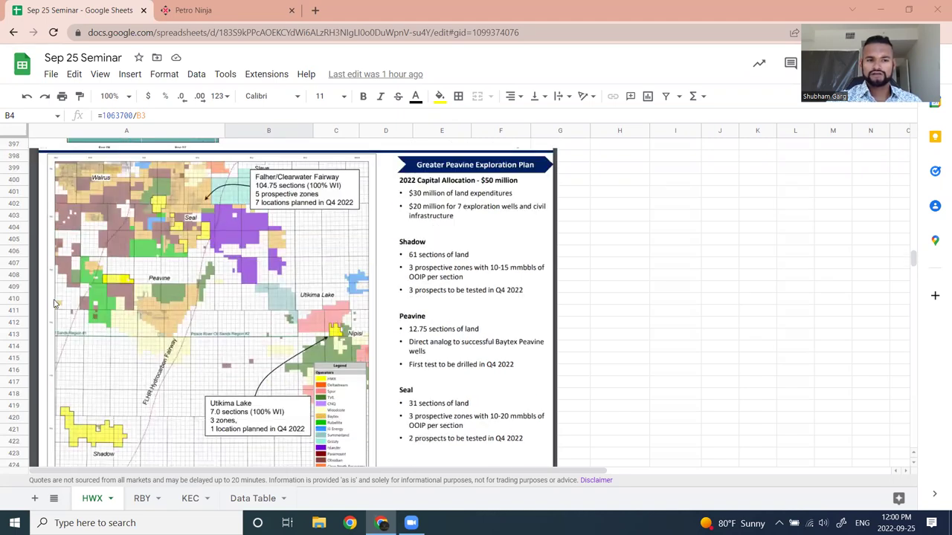
pyautogui.scroll(-1, 133, 238)
pyautogui.scroll(1, 148, 238)
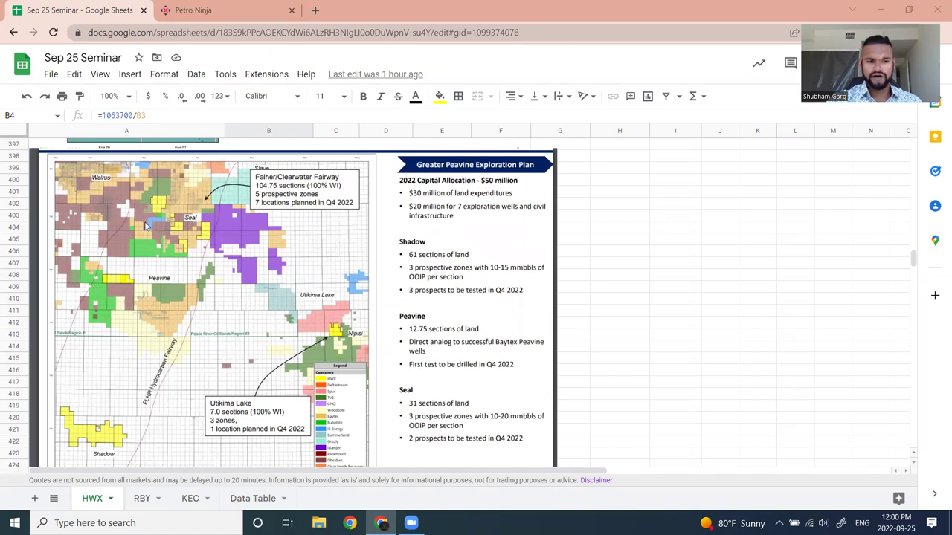
pyautogui.scroll(-1, 148, 226)
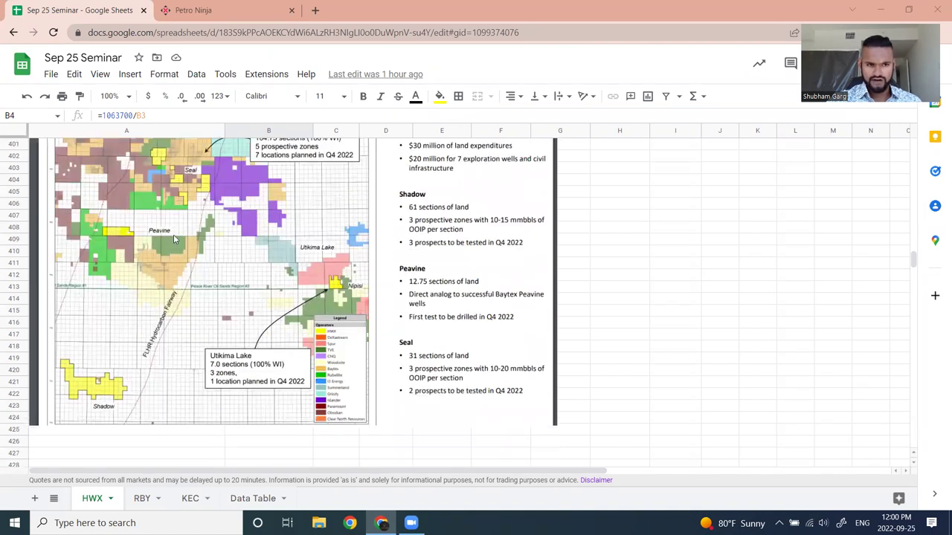
pyautogui.scroll(1, 178, 238)
pyautogui.scroll(-1, 190, 242)
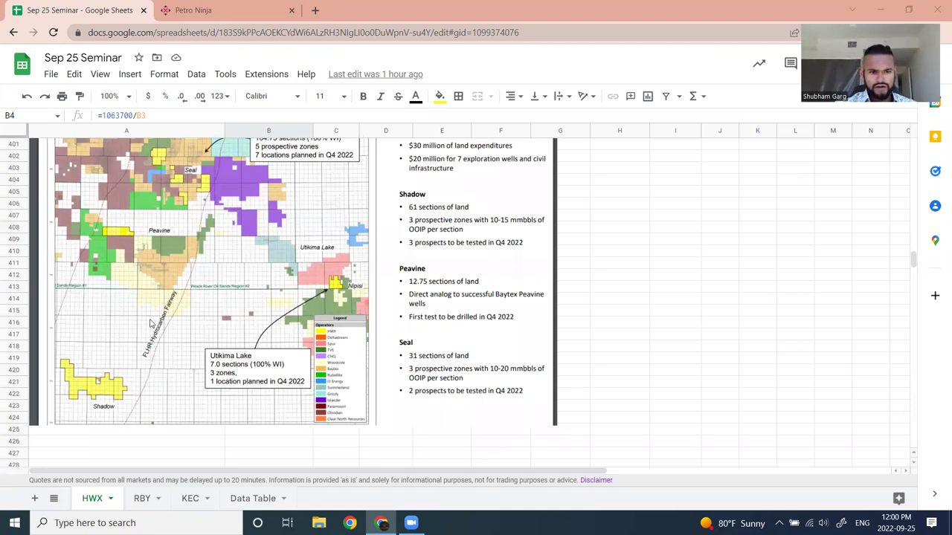
# Review the Greater Peavine Exploration Plan's 2022 capital allocation and the Utikima Lake area on the land map
pyautogui.scroll(1, 209, 291)
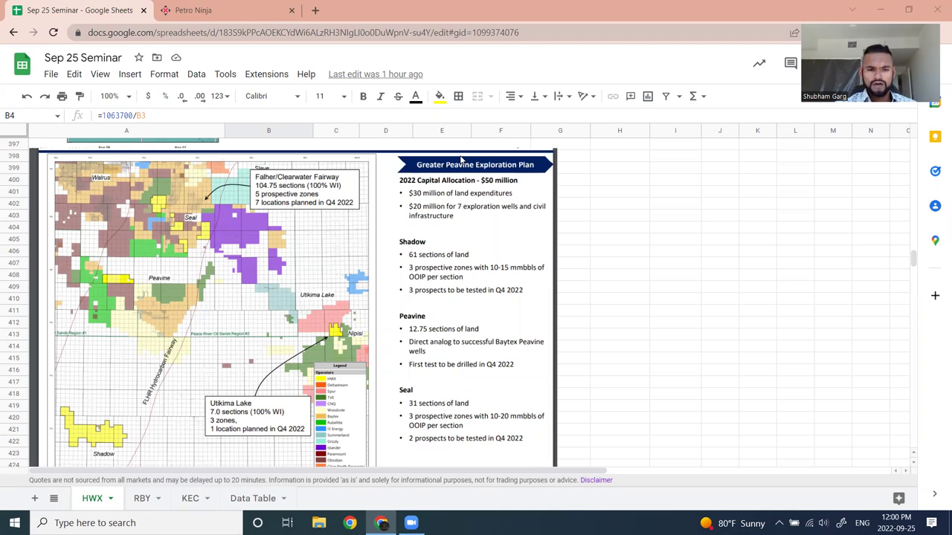
pyautogui.scroll(-1, 428, 312)
pyautogui.scroll(2, 446, 286)
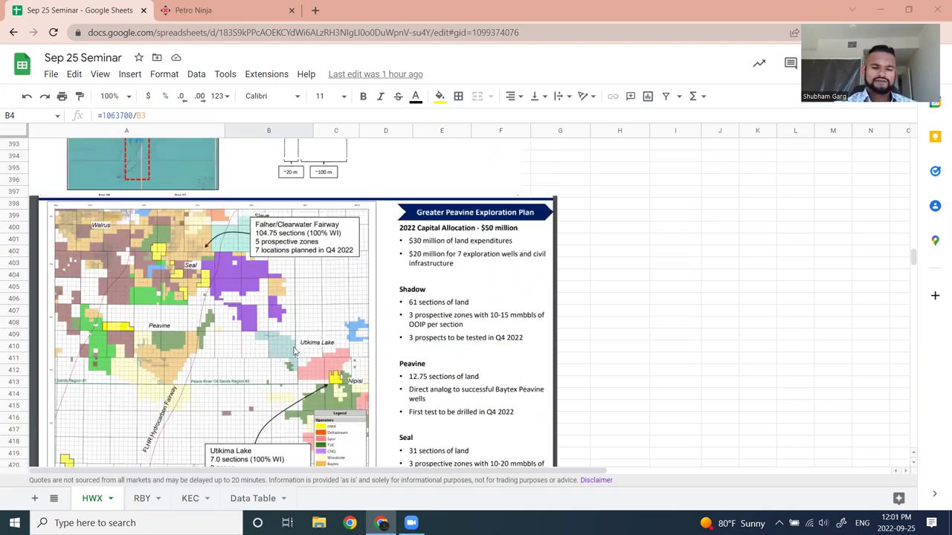
pyautogui.scroll(-2, 417, 272)
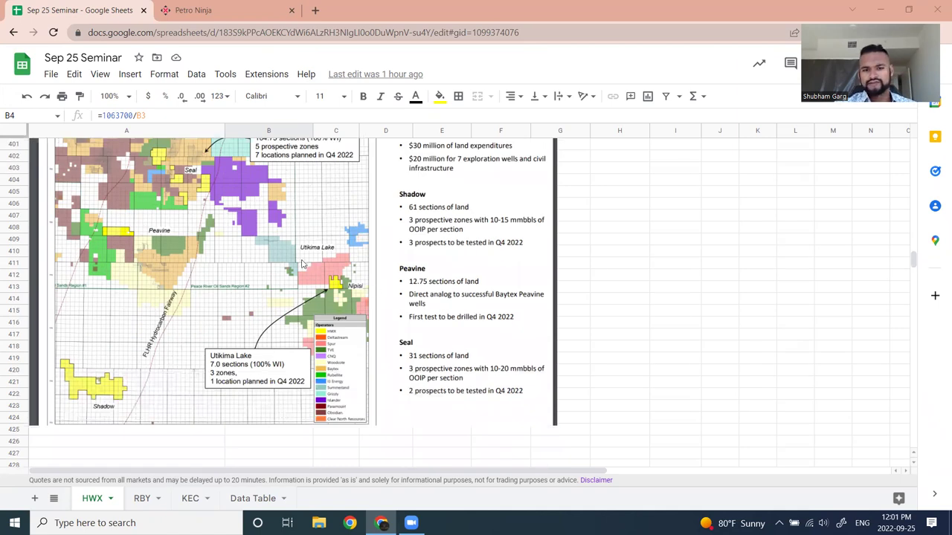
# Study Exhibit 8 on the top Clearwater oil and liquids wells for July 2022 by operator, field, formation and monthly production
pyautogui.scroll(-2, 302, 266)
pyautogui.scroll(-5, 292, 274)
pyautogui.scroll(8, 294, 274)
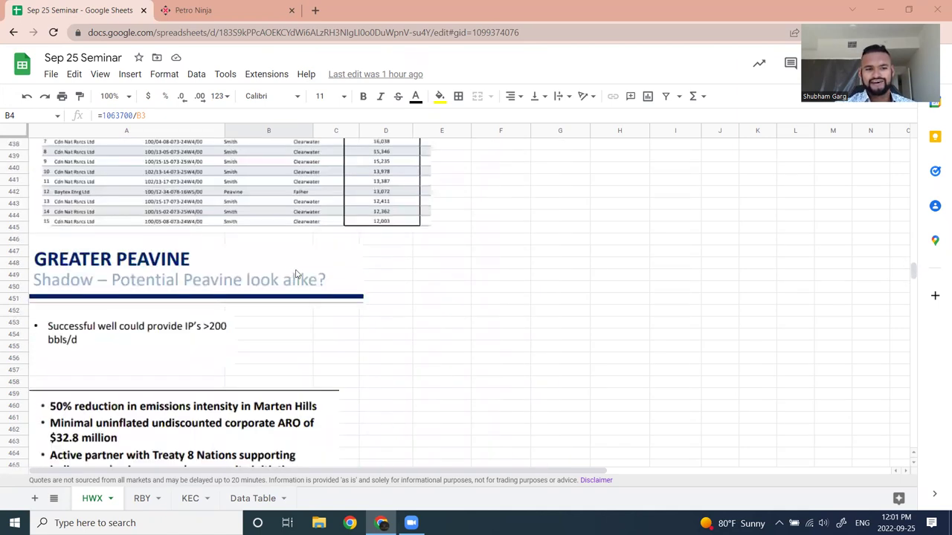
pyautogui.scroll(2, 297, 274)
pyautogui.scroll(-9, 297, 277)
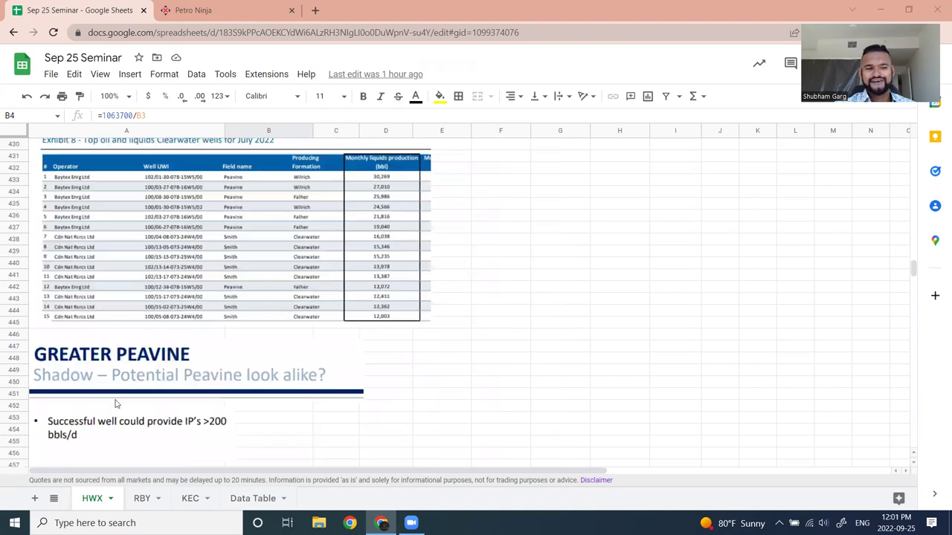
pyautogui.scroll(1, 72, 424)
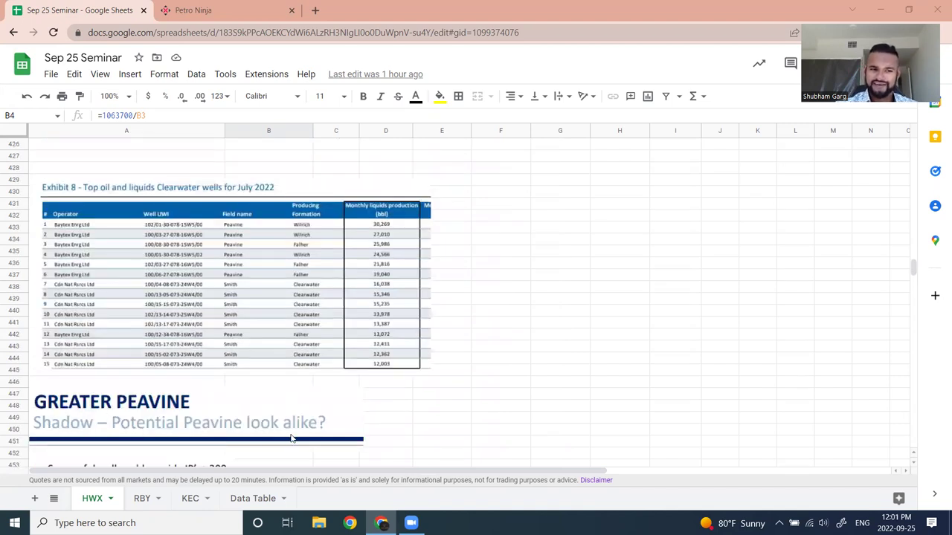
pyautogui.scroll(2, 261, 302)
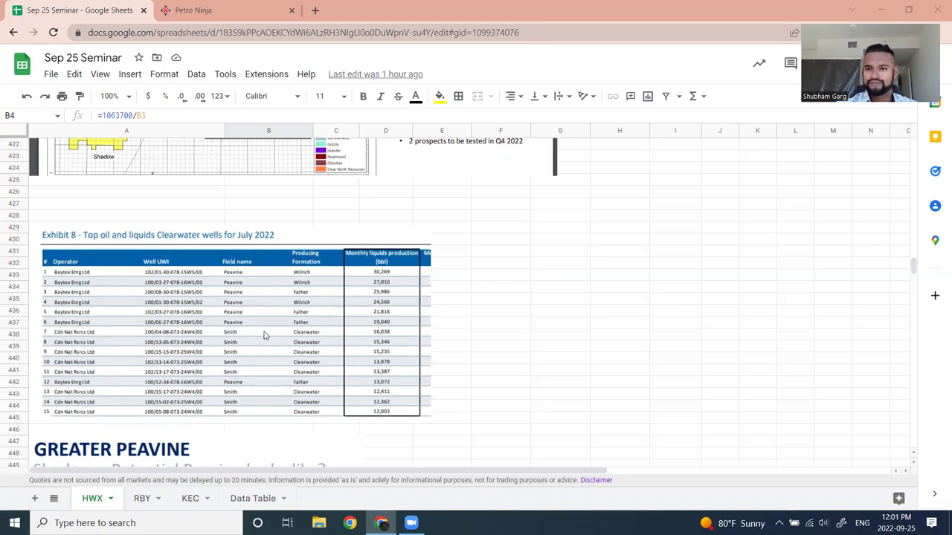
# Compare the Shadow potential Peavine look-alike note with the top wells in Exhibit 8 and the exploration map
pyautogui.scroll(-5, 275, 312)
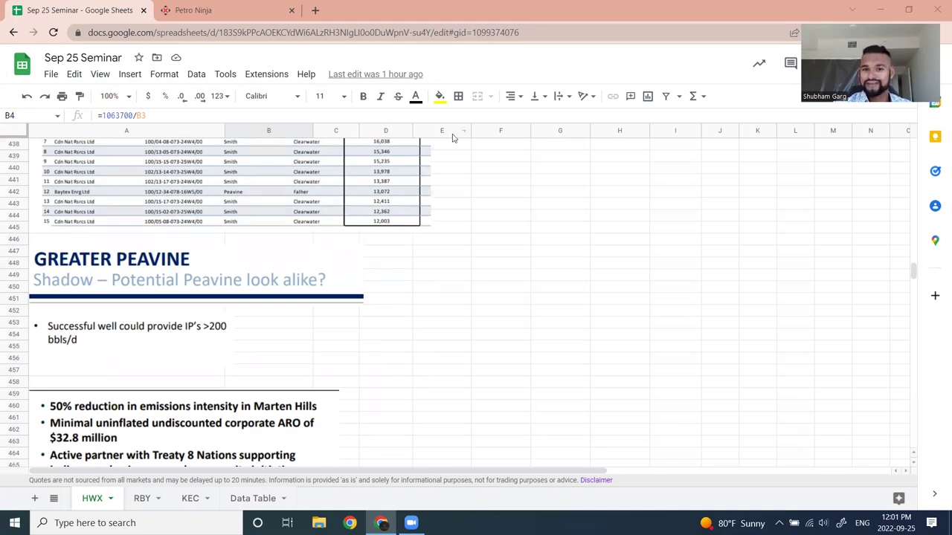
pyautogui.scroll(2, 294, 227)
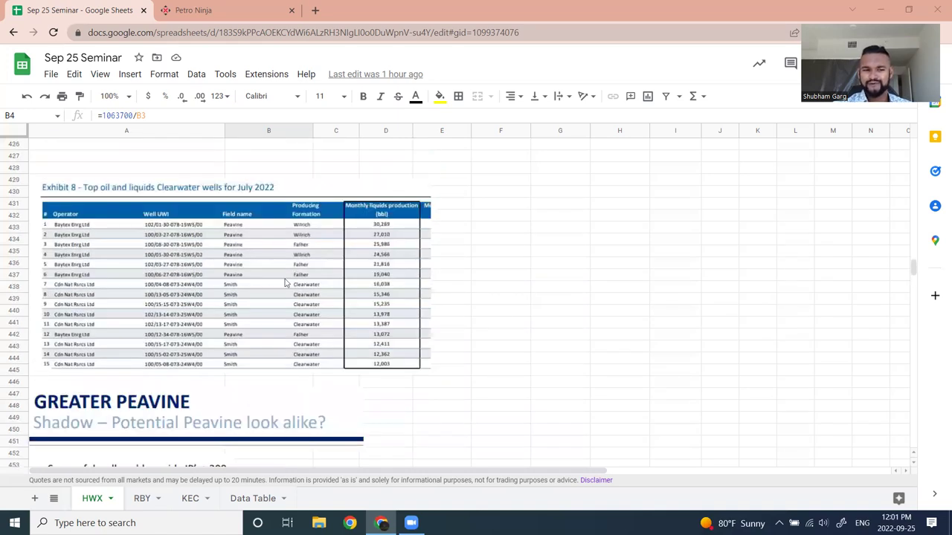
pyautogui.scroll(-2, 269, 313)
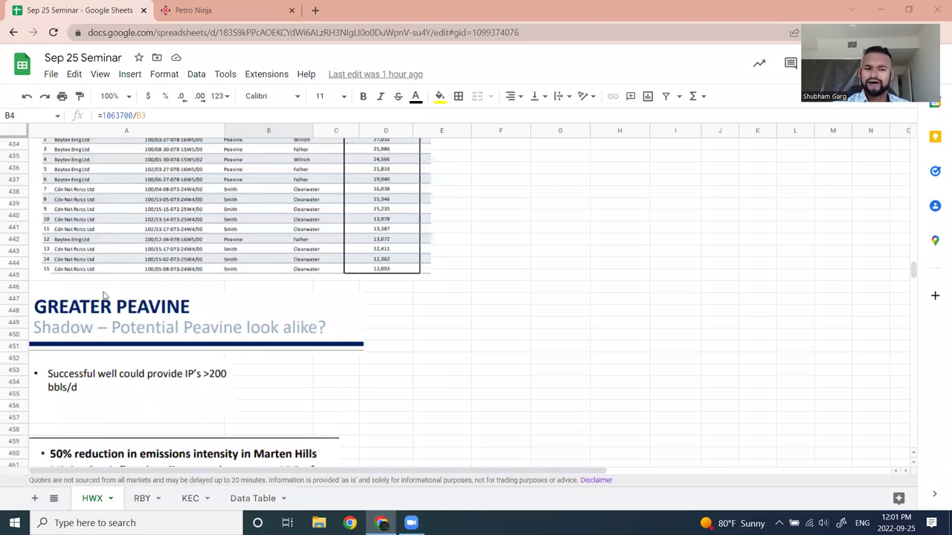
pyautogui.scroll(3, 313, 390)
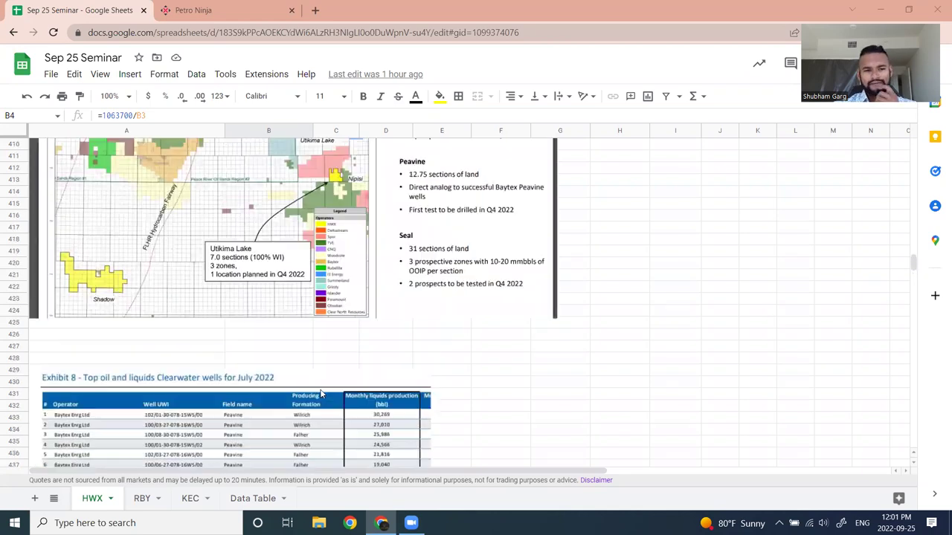
# Review Exhibit 8's monthly liquids production of the top Clearwater wells alongside the Shadow lands on the exploration map
pyautogui.scroll(-1, 321, 394)
pyautogui.scroll(-3, 344, 434)
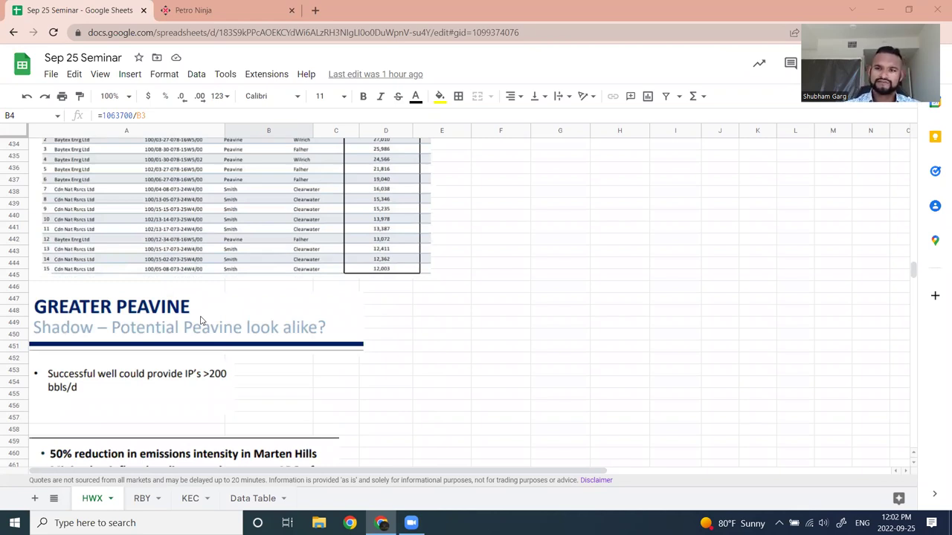
pyautogui.scroll(4, 238, 321)
pyautogui.scroll(-3, 228, 330)
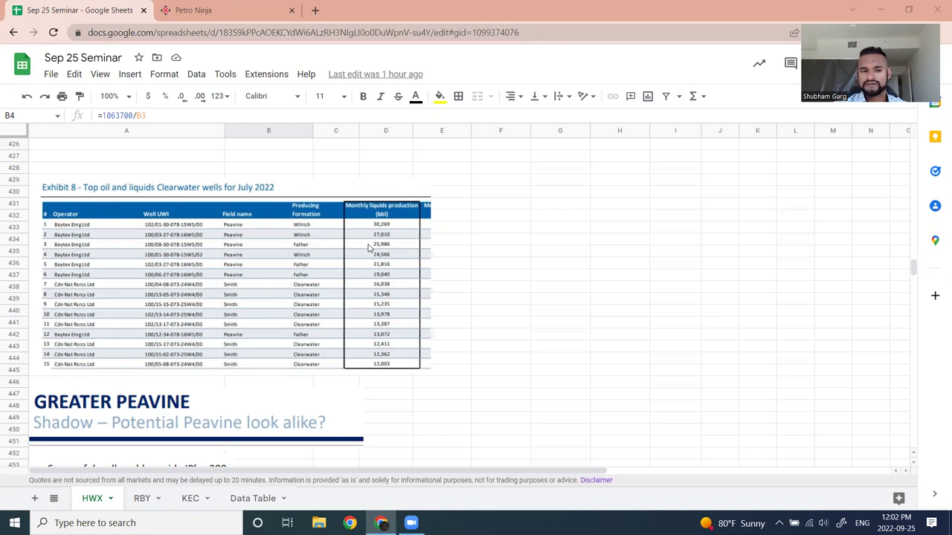
pyautogui.scroll(3, 388, 259)
pyautogui.scroll(-3, 141, 344)
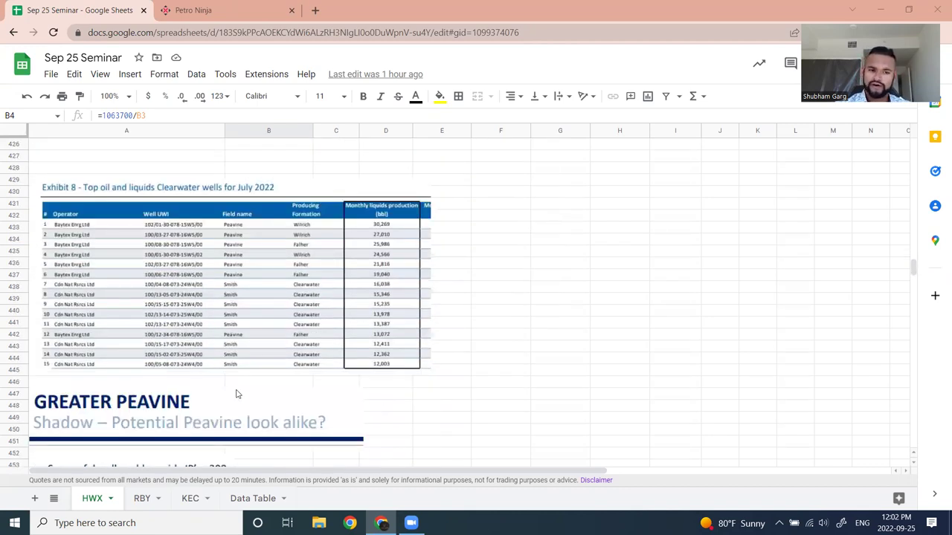
pyautogui.scroll(5, 304, 315)
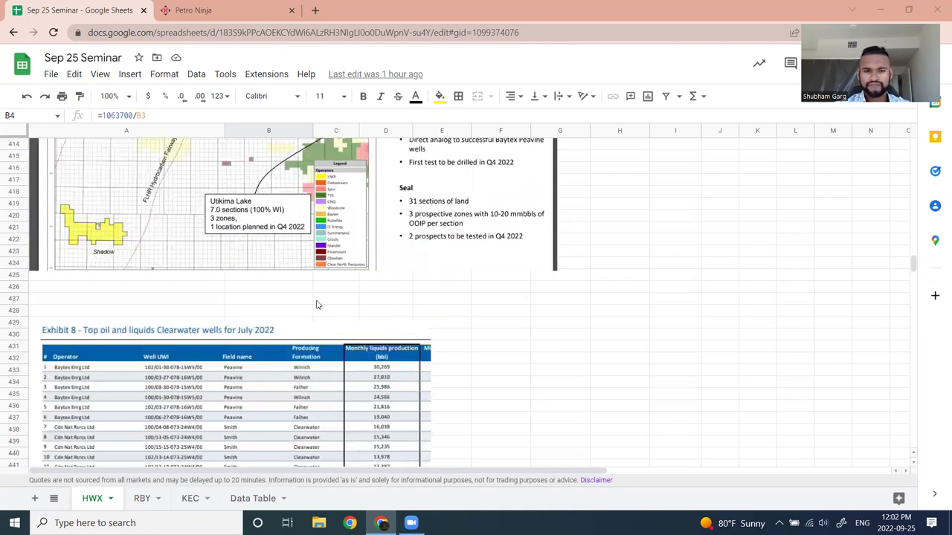
# Read the Shadow well IP note and the bullets on Marten Hills emissions intensity, corporate ARO and Treaty 8 Nations partnerships
pyautogui.scroll(-10, 319, 305)
pyautogui.scroll(-2, 319, 305)
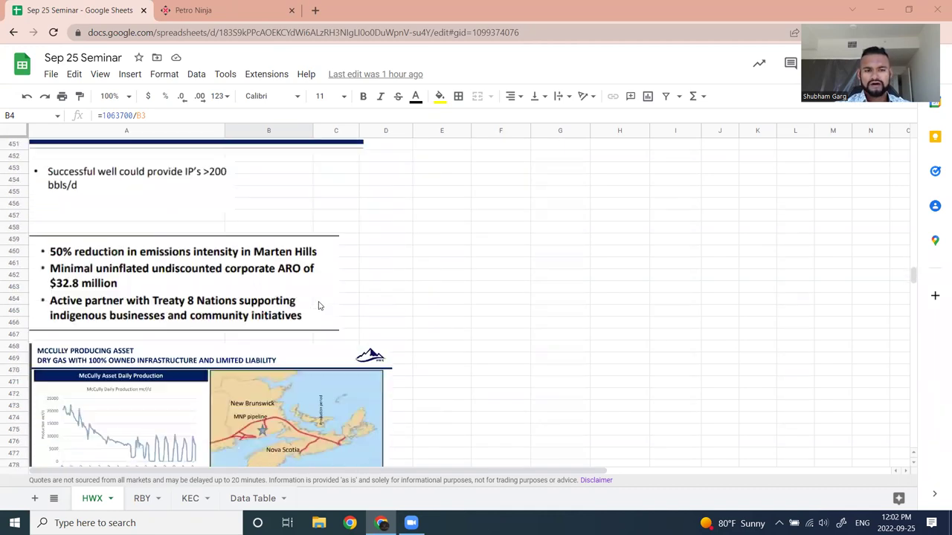
pyautogui.scroll(2, 372, 284)
pyautogui.scroll(-3, 370, 301)
pyautogui.scroll(2, 370, 301)
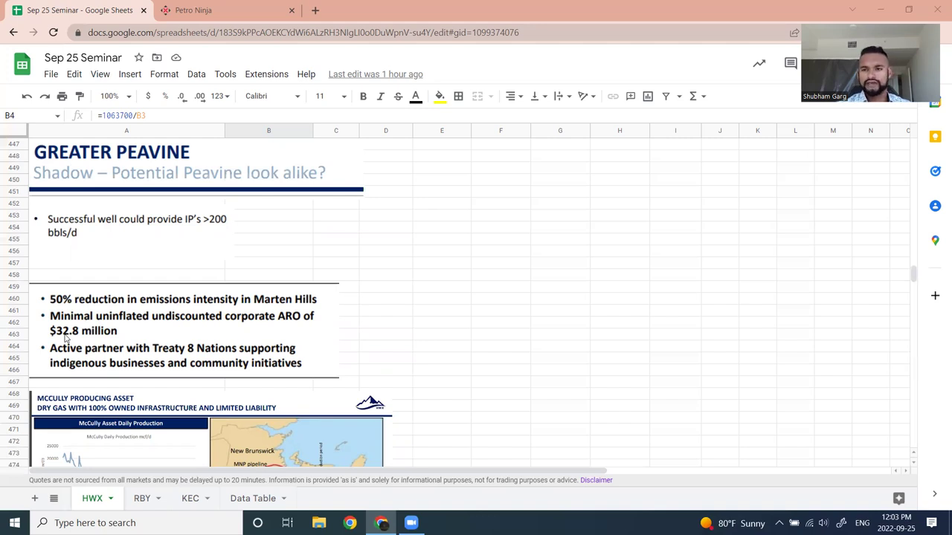
pyautogui.scroll(-1, 234, 350)
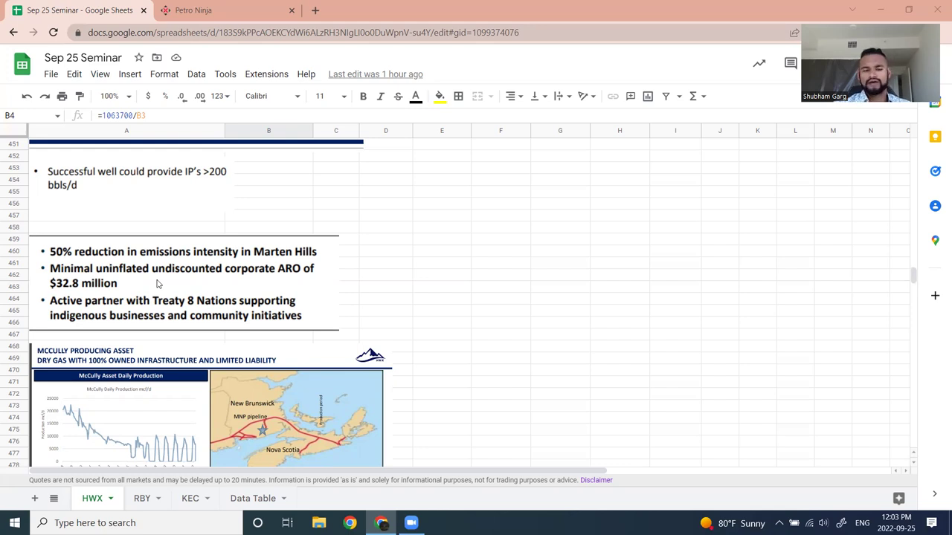
# Examine the McCully producing asset slide, covering daily production, winter strip pricing, the pipeline map and the operational summary
pyautogui.scroll(-3, 196, 222)
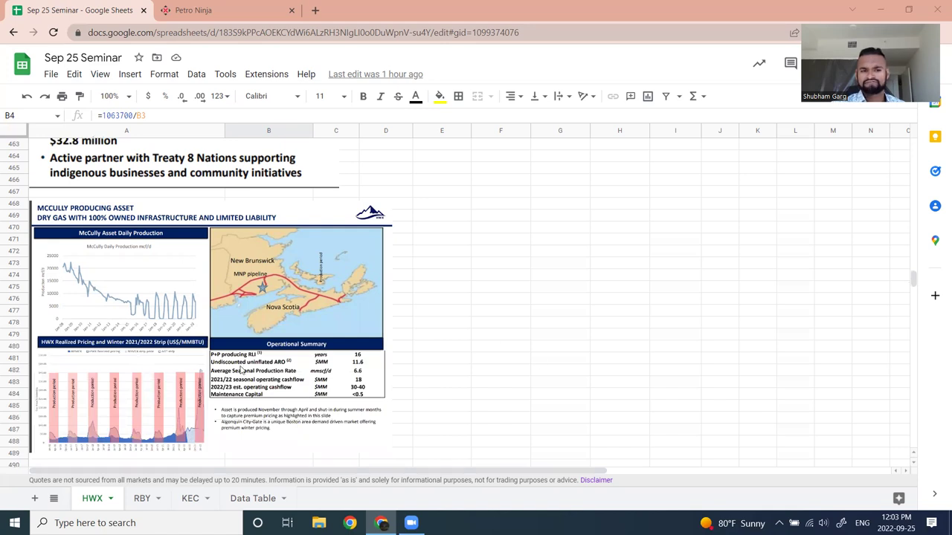
pyautogui.scroll(-1, 243, 371)
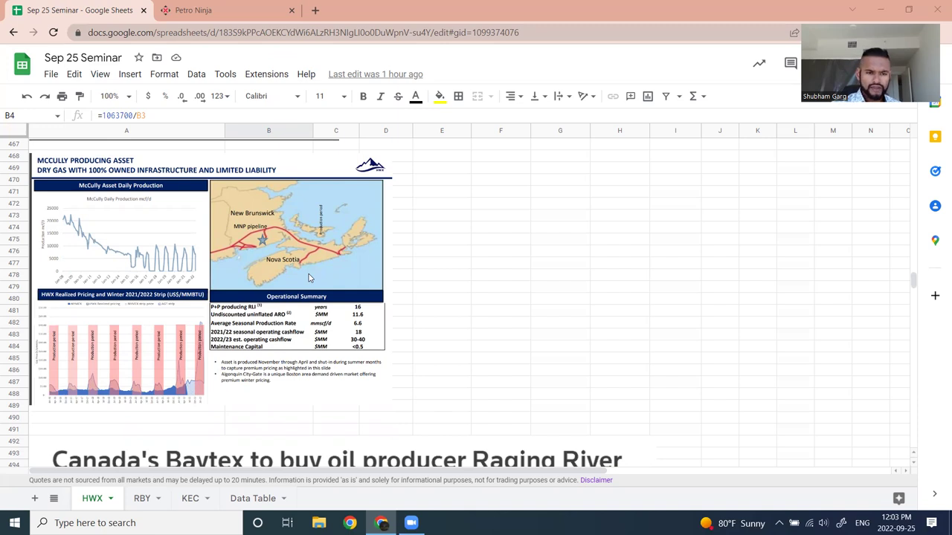
pyautogui.scroll(-1, 301, 282)
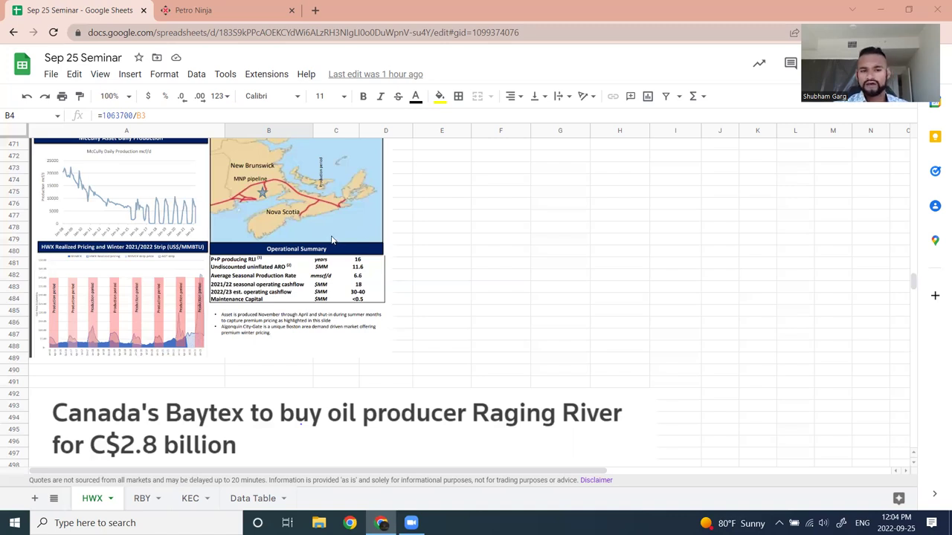
# Read the headline on Baytex buying Raging River and compare the two Petro Ninja well-density maps below it
pyautogui.scroll(-2, 417, 286)
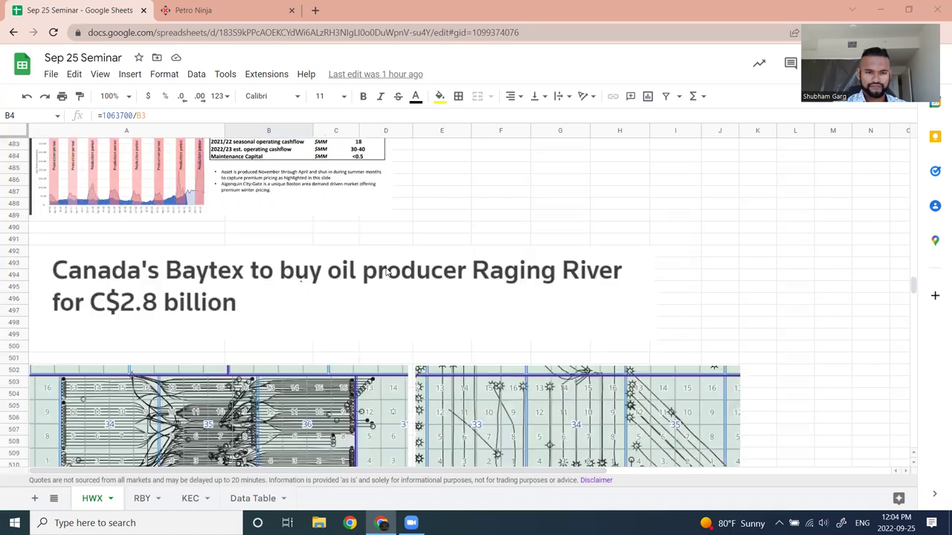
pyautogui.scroll(-2, 610, 334)
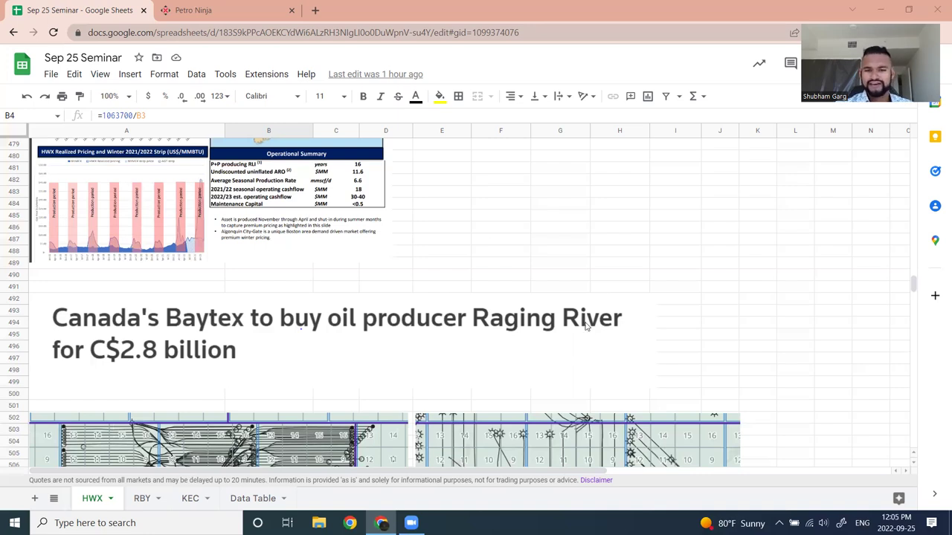
pyautogui.scroll(-2, 542, 252)
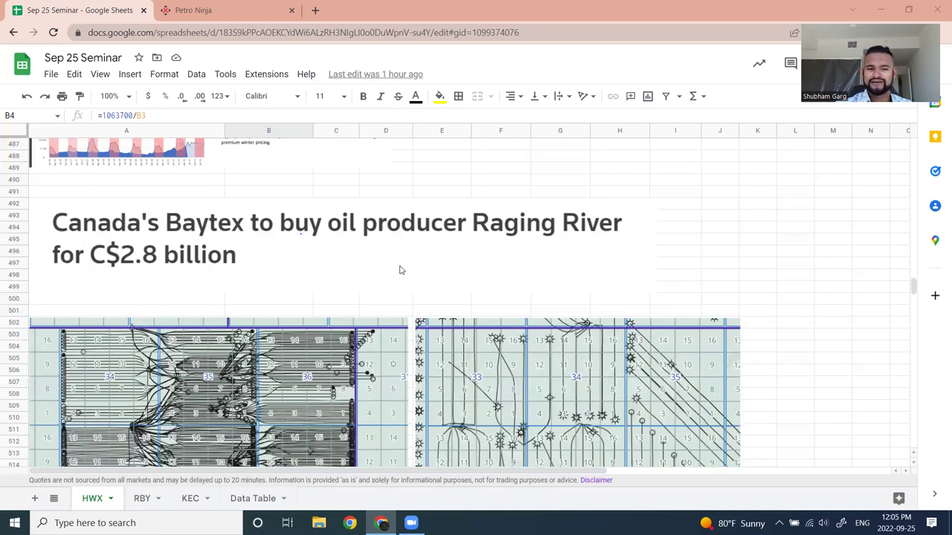
pyautogui.scroll(-4, 308, 191)
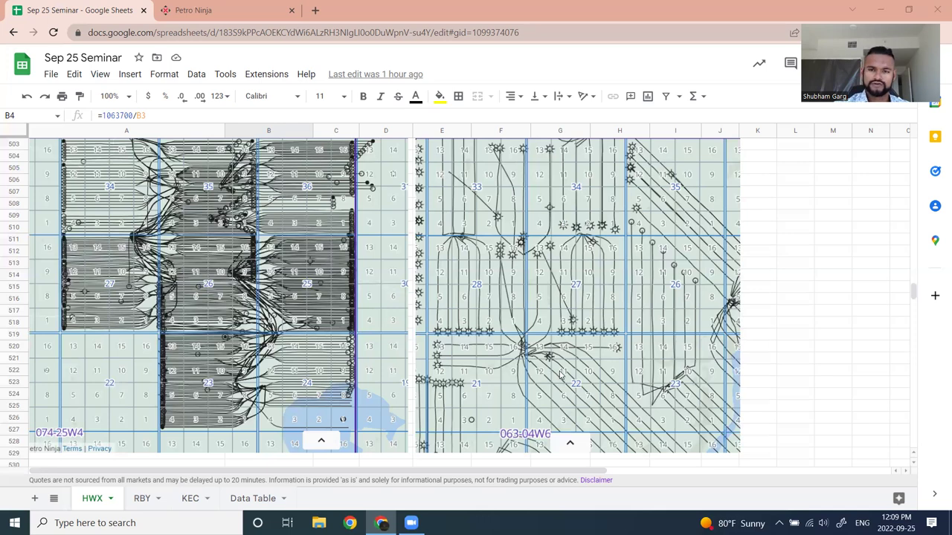
pyautogui.scroll(-3, 384, 422)
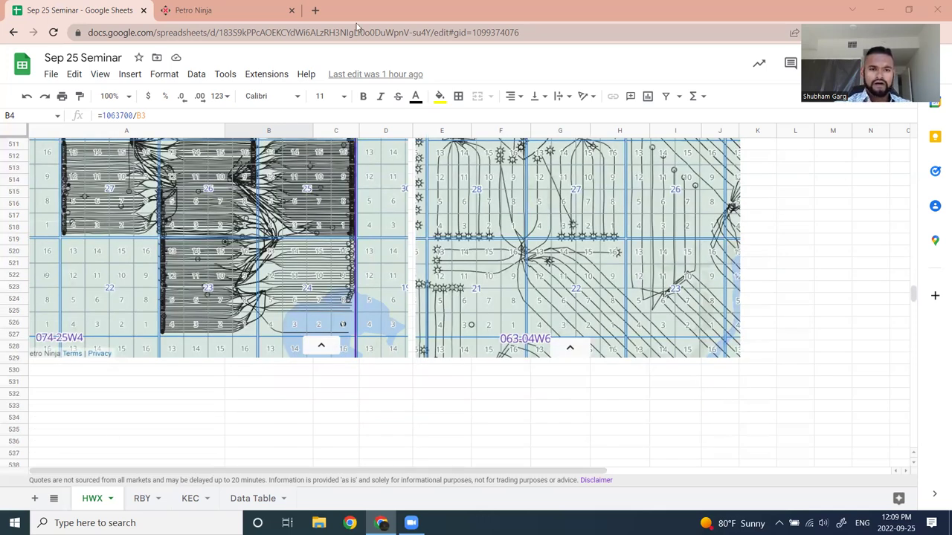
# Open the RBY sheet and review Rubellite's production, shares outstanding, market cap, debt and enterprise value
pyautogui.click(143, 499)
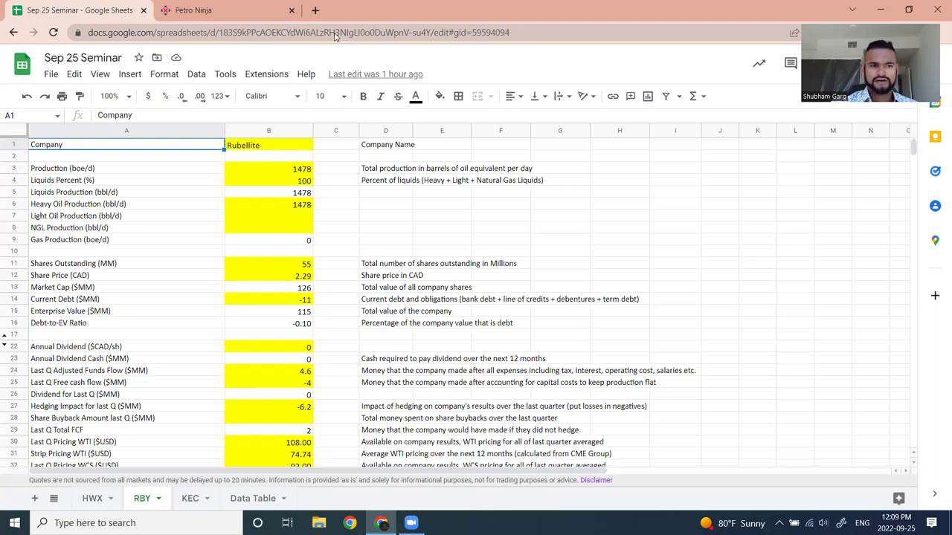
pyautogui.click(248, 149)
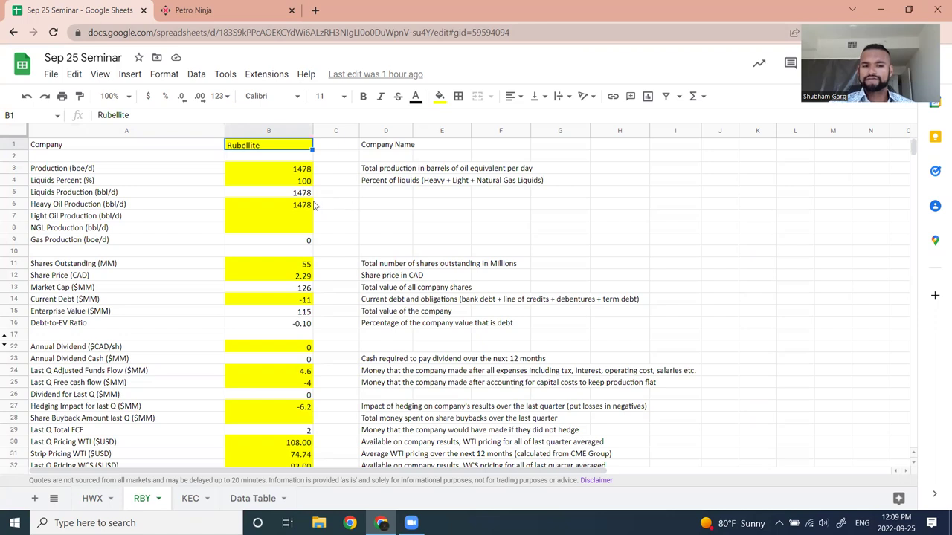
pyautogui.scroll(-3, 329, 212)
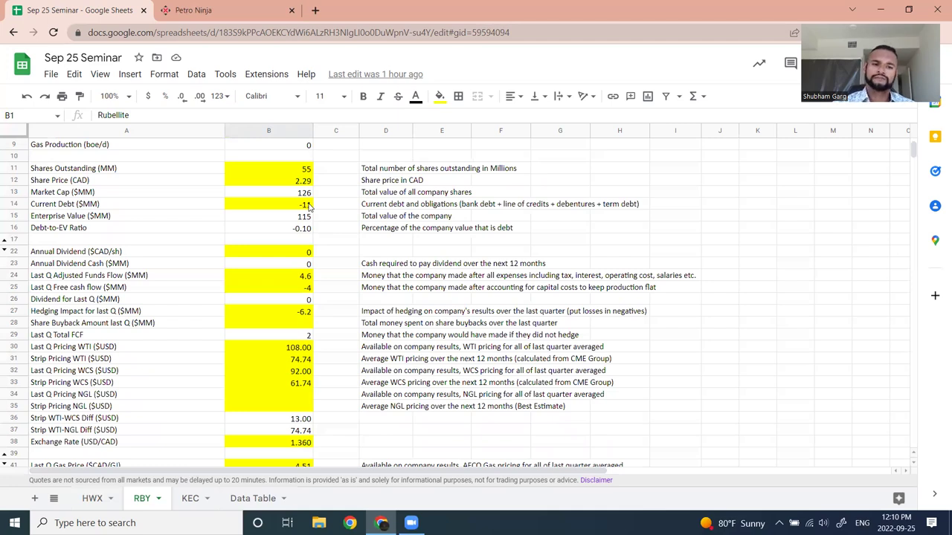
pyautogui.scroll(3, 310, 208)
pyautogui.scroll(-4, 311, 212)
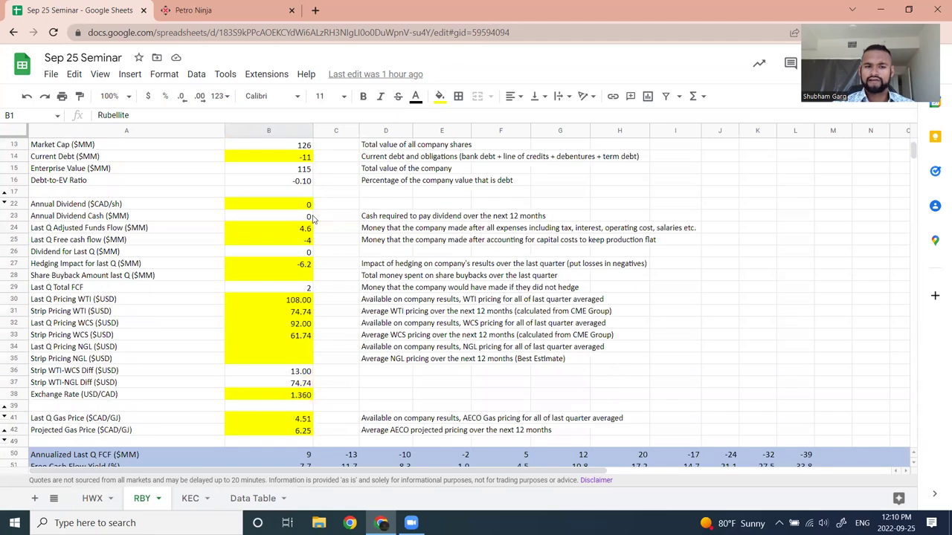
pyautogui.scroll(2, 313, 217)
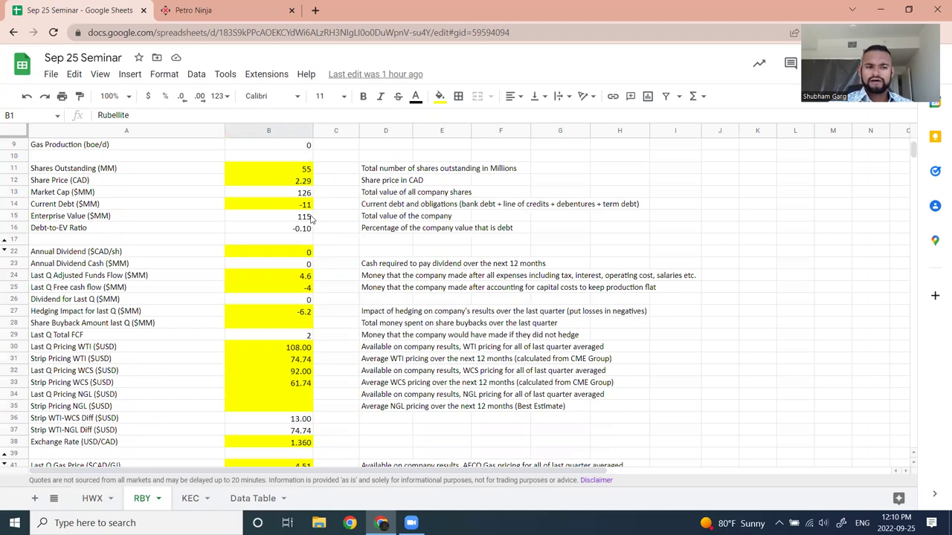
pyautogui.scroll(-2, 313, 219)
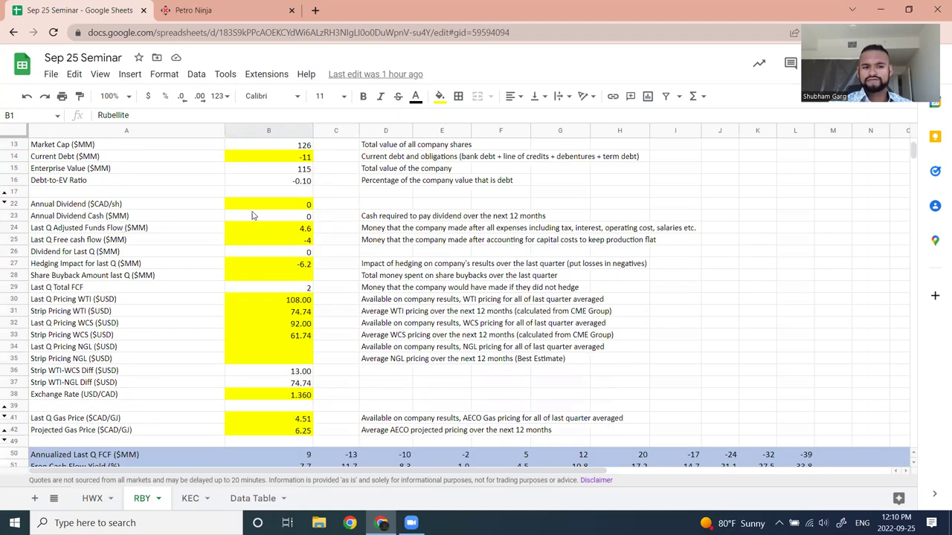
# Check Rubellite's last-quarter adjusted funds flow, free cash flow, hedging impact and the oil pricing inputs
pyautogui.click(307, 227)
pyautogui.click(276, 240)
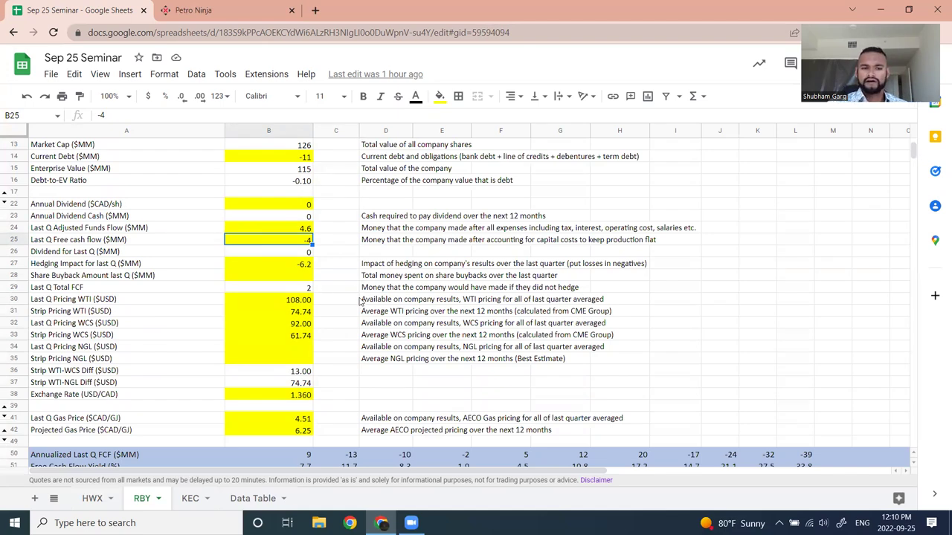
pyautogui.scroll(-1, 293, 282)
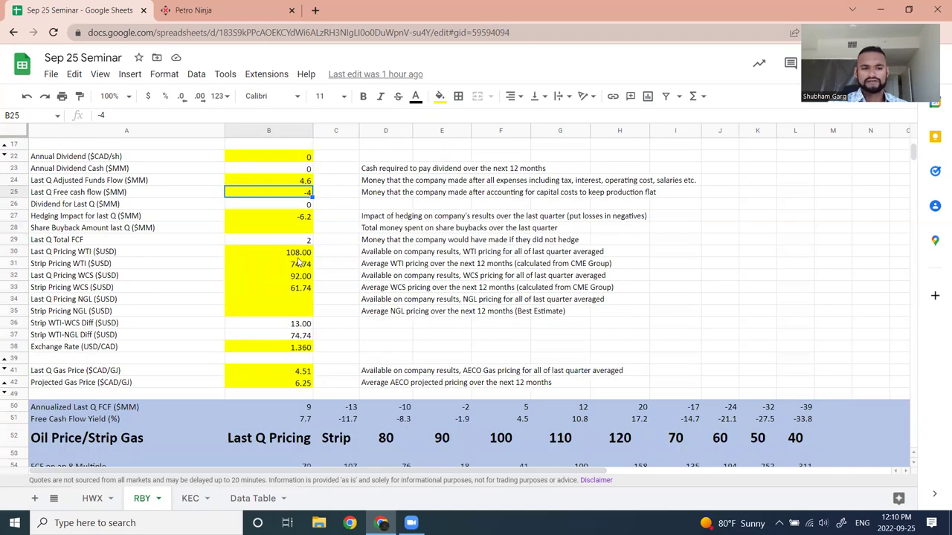
pyautogui.scroll(-1, 312, 299)
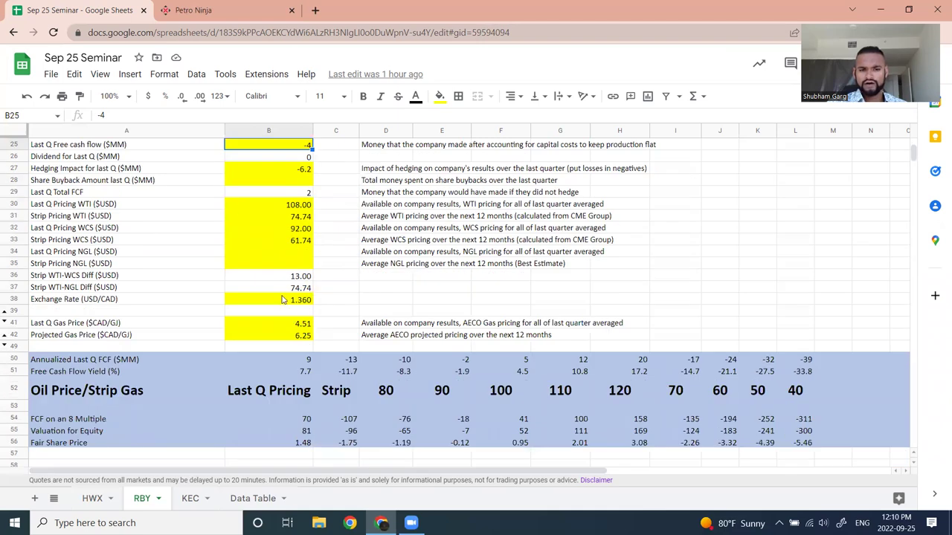
# Review Rubellite's hedged barrels and pricing, plus the 2022 production growth and growth netback inputs
pyautogui.scroll(-8, 312, 300)
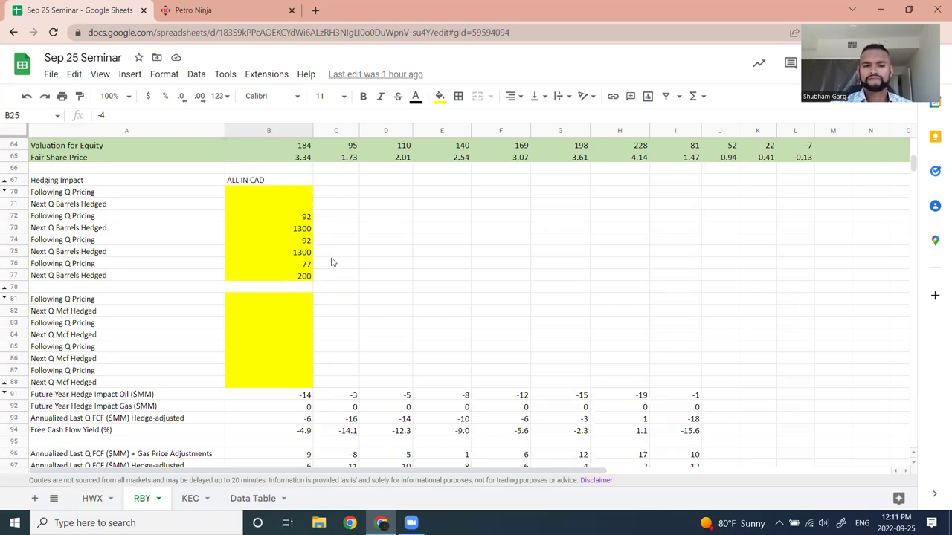
pyautogui.scroll(-3, 331, 297)
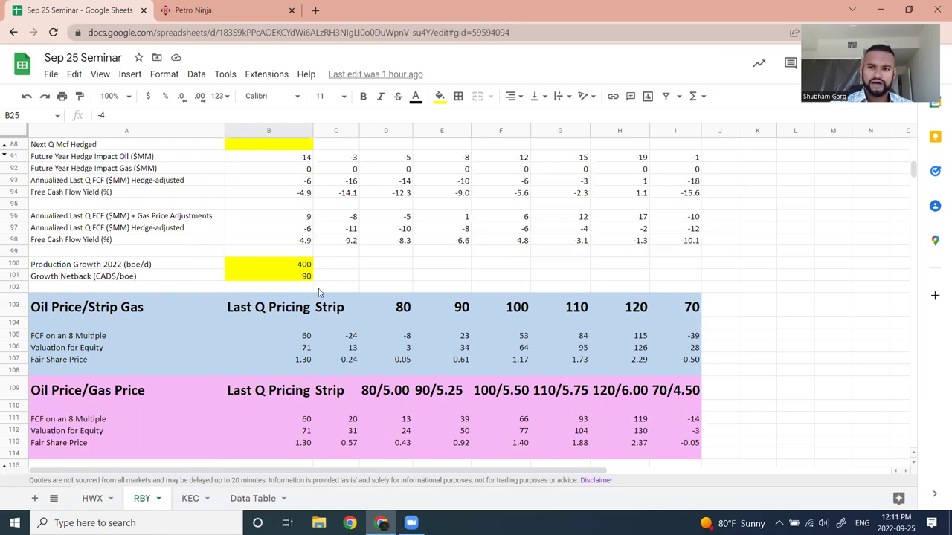
pyautogui.click(308, 279)
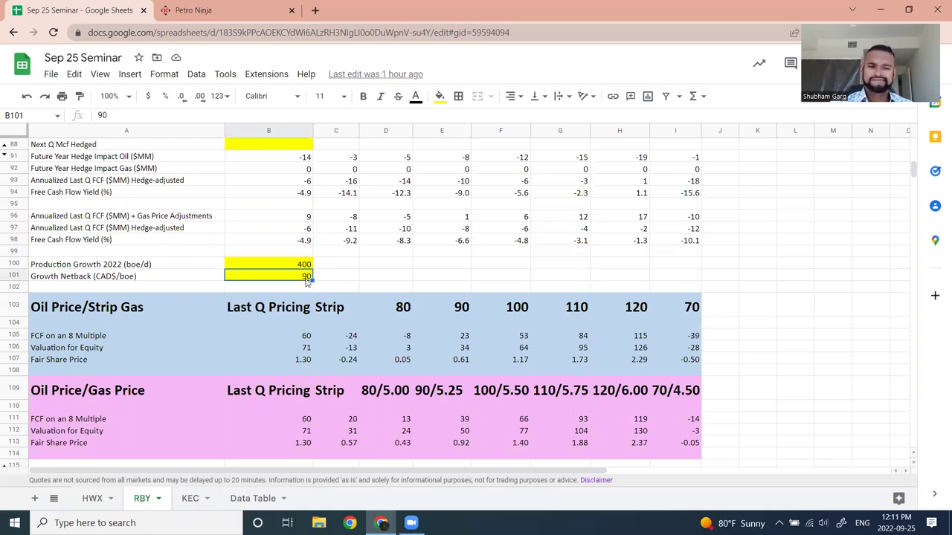
pyautogui.click(331, 268)
pyautogui.moveTo(331, 273); pyautogui.dragTo(334, 275)
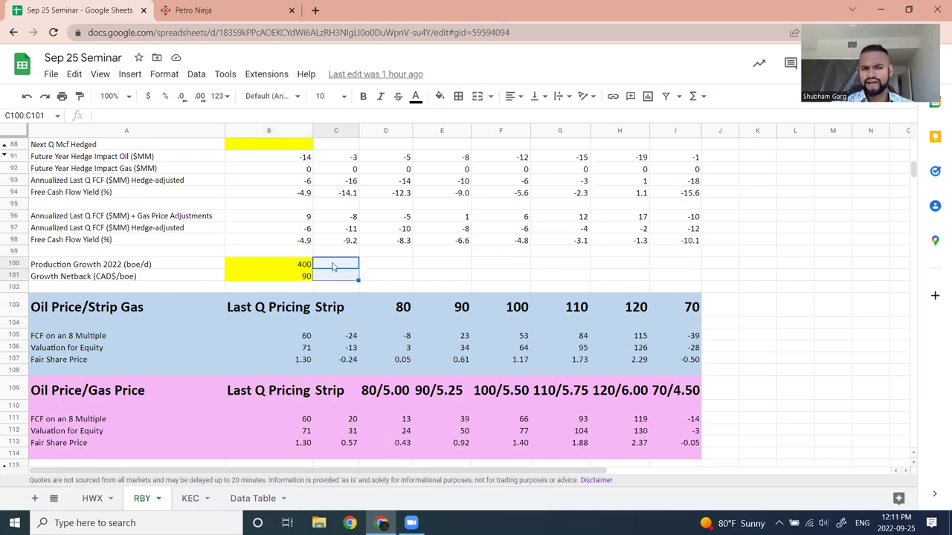
pyautogui.click(393, 276)
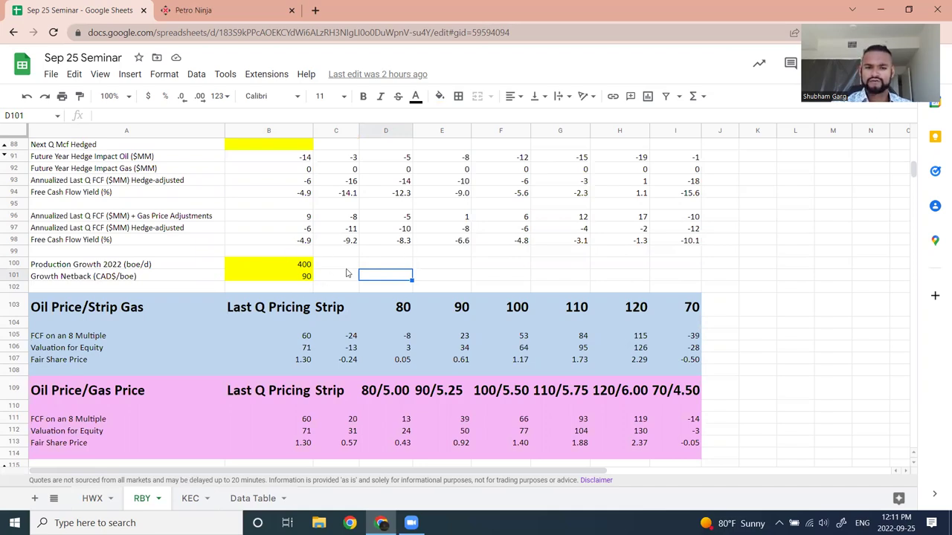
# Study the hedge-adjusted free cash flow and the fair share price tables across the oil and gas price scenarios
pyautogui.scroll(-3, 539, 334)
pyautogui.scroll(-2, 540, 333)
pyautogui.scroll(5, 558, 357)
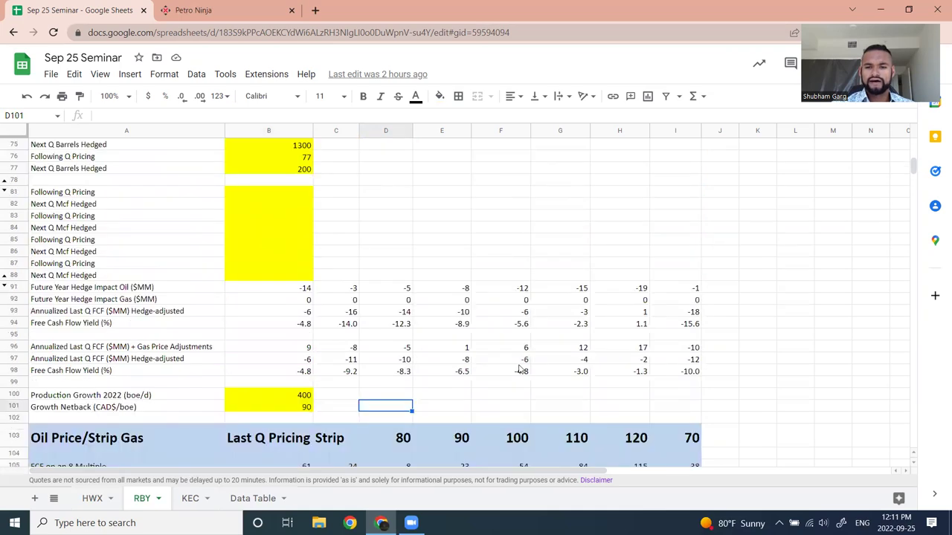
pyautogui.scroll(-5, 554, 357)
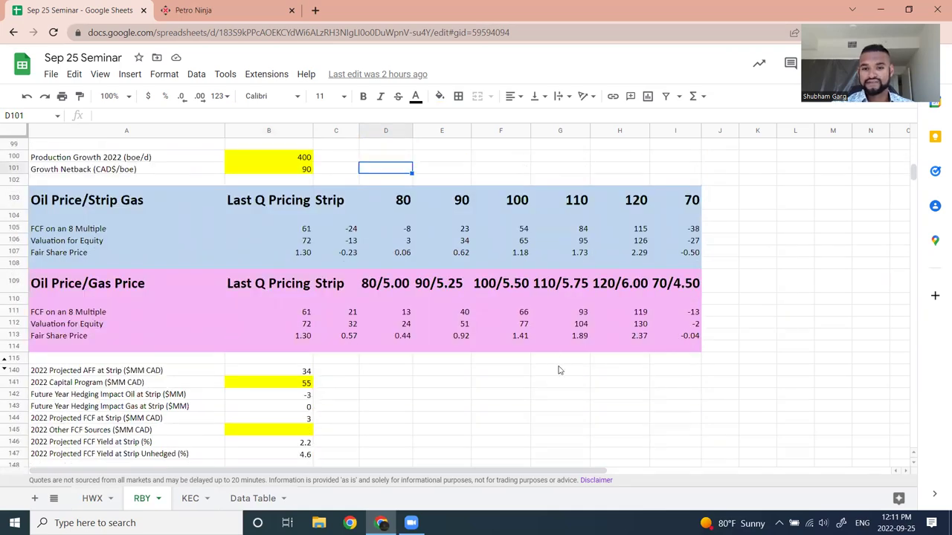
pyautogui.scroll(2, 564, 346)
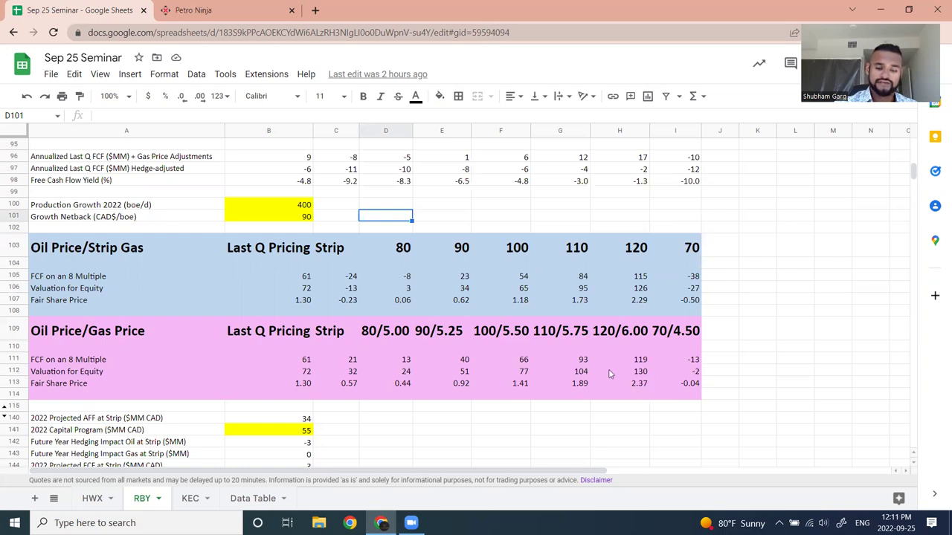
# Recheck Rubellite's company overview and fair share prices, and review the 2022 projected funds flow, capital program and free cash flow at strip
pyautogui.scroll(15, 599, 373)
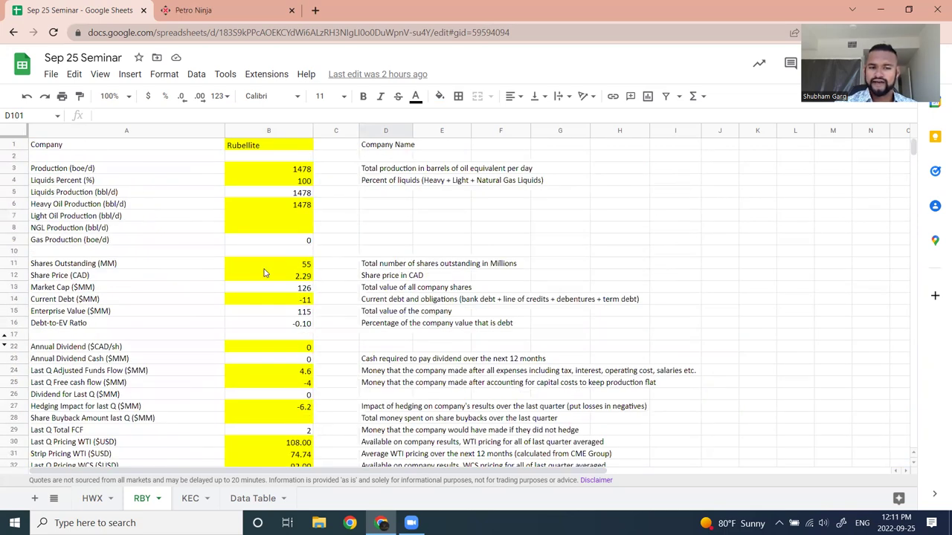
pyautogui.scroll(-15, 307, 280)
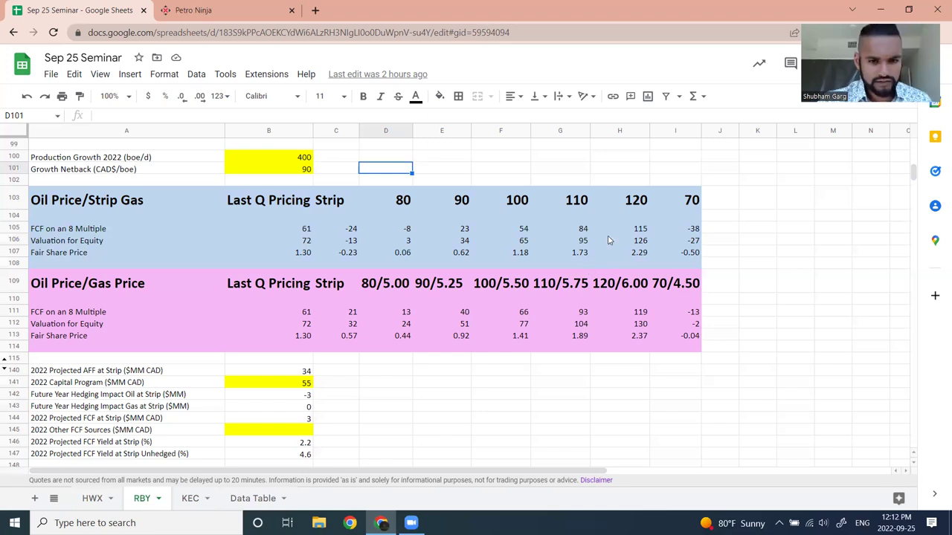
pyautogui.scroll(-2, 401, 410)
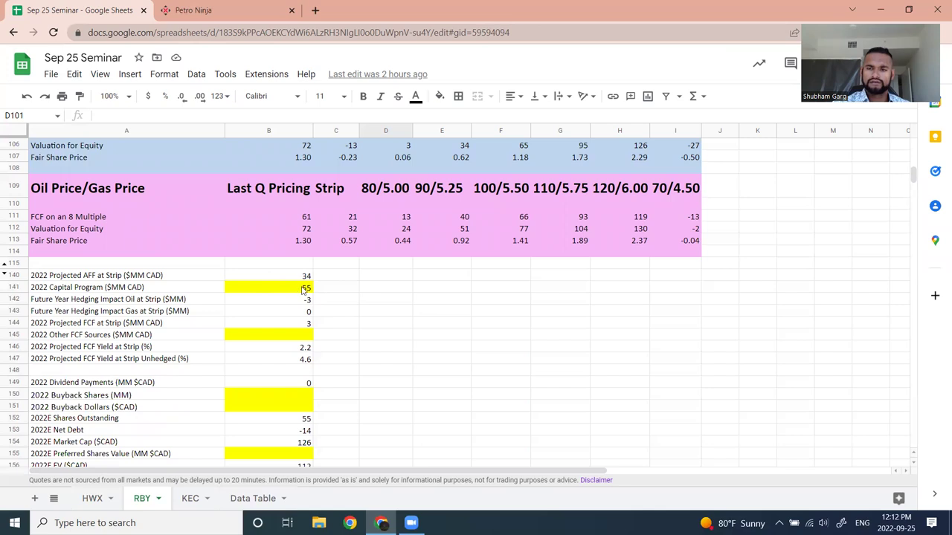
pyautogui.scroll(-2, 322, 295)
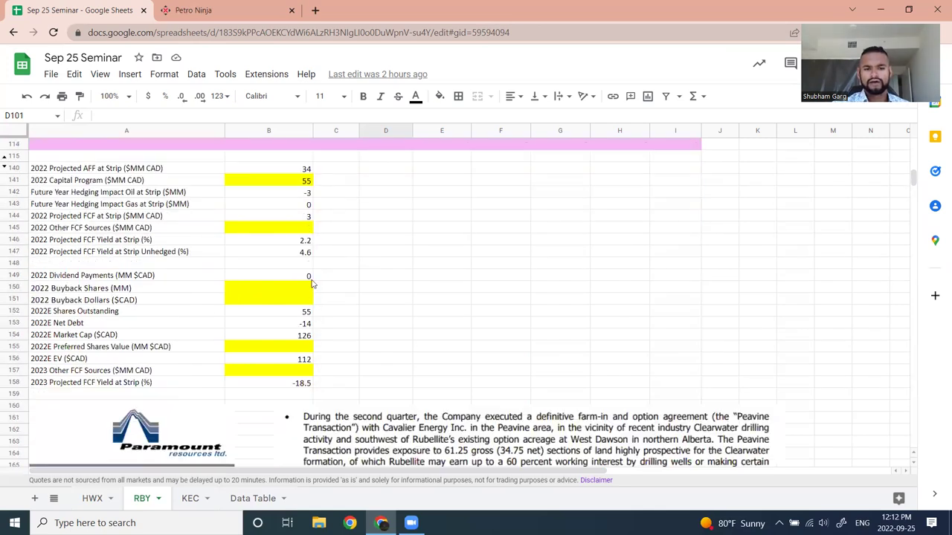
pyautogui.scroll(1, 309, 214)
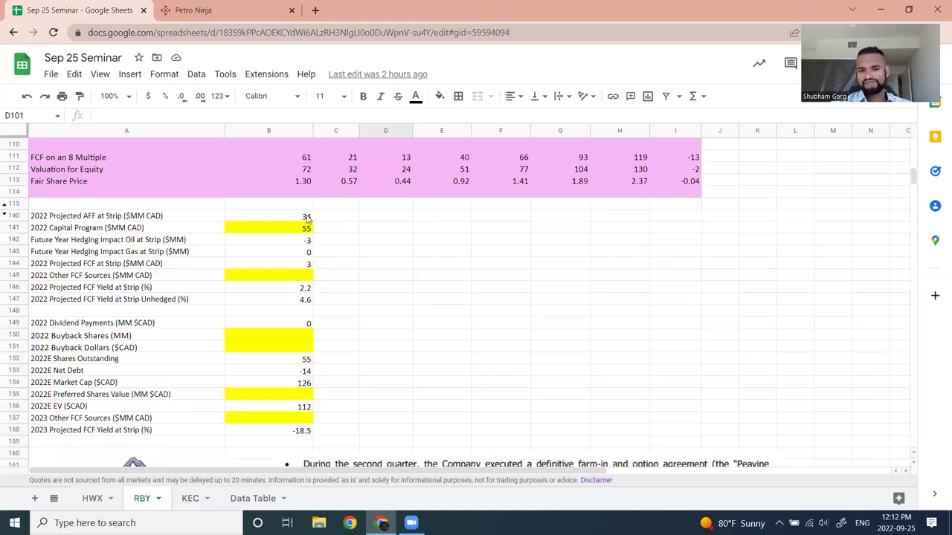
pyautogui.scroll(1, 329, 210)
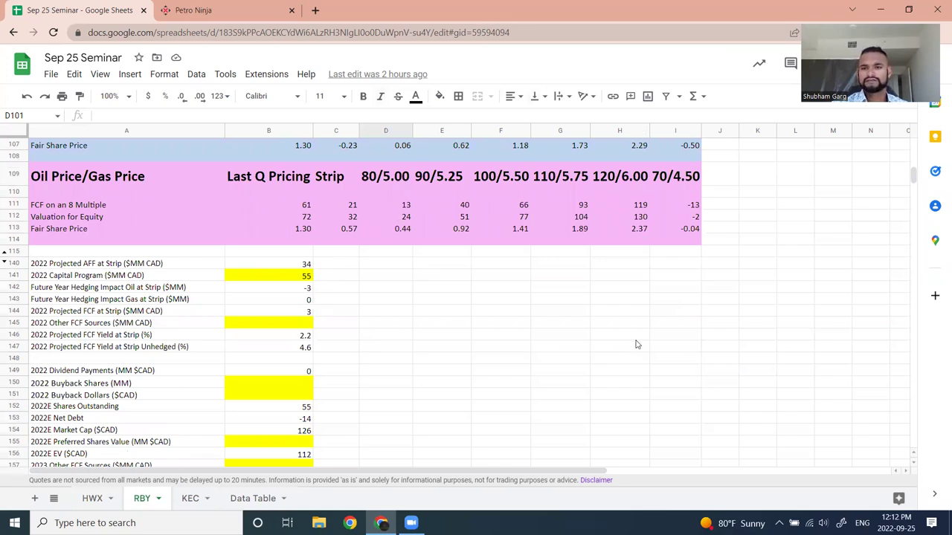
# Review the 2022E and 2023 projection rows and read the Peavine Transaction excerpt on the farm-in agreement with Cavalier Energy
pyautogui.scroll(-3, 708, 302)
pyautogui.scroll(-2, 711, 272)
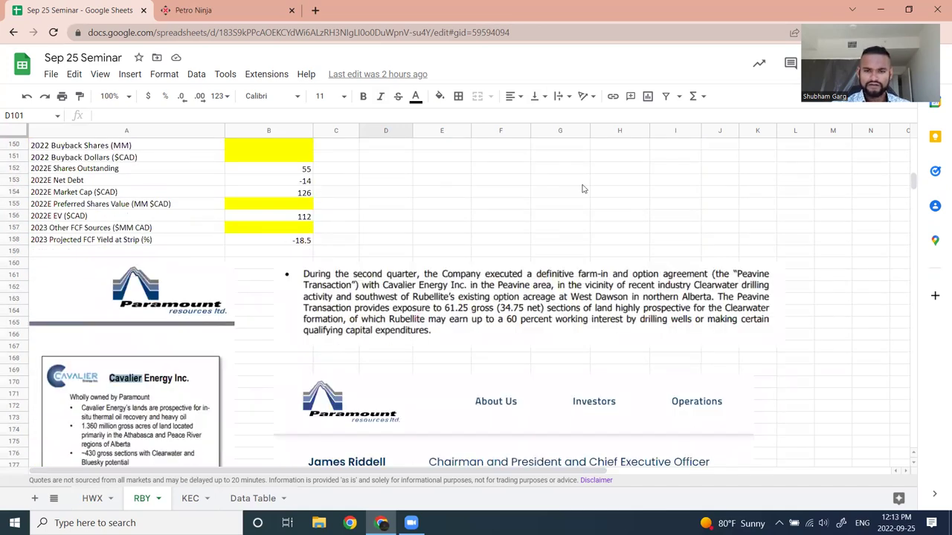
pyautogui.scroll(-2, 602, 220)
pyautogui.scroll(1, 603, 223)
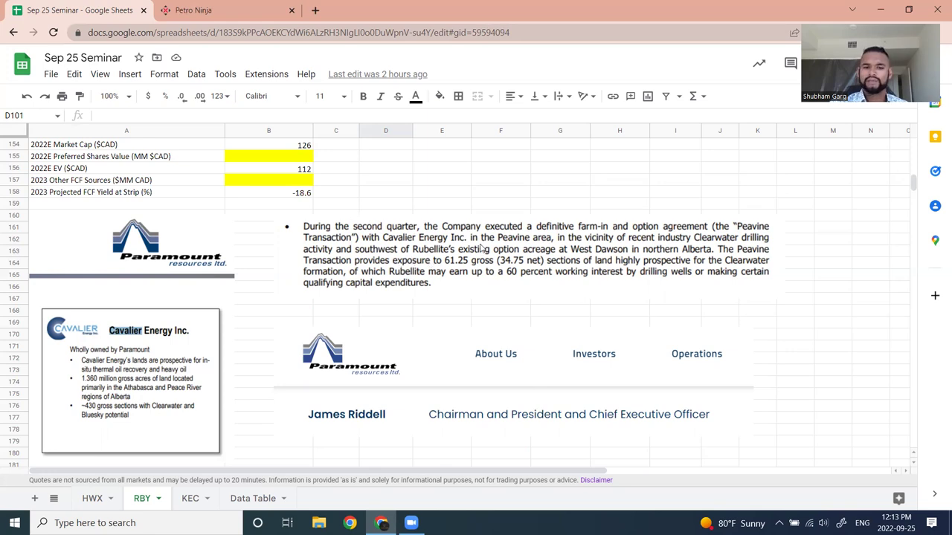
pyautogui.scroll(-3, 446, 290)
pyautogui.scroll(1, 316, 300)
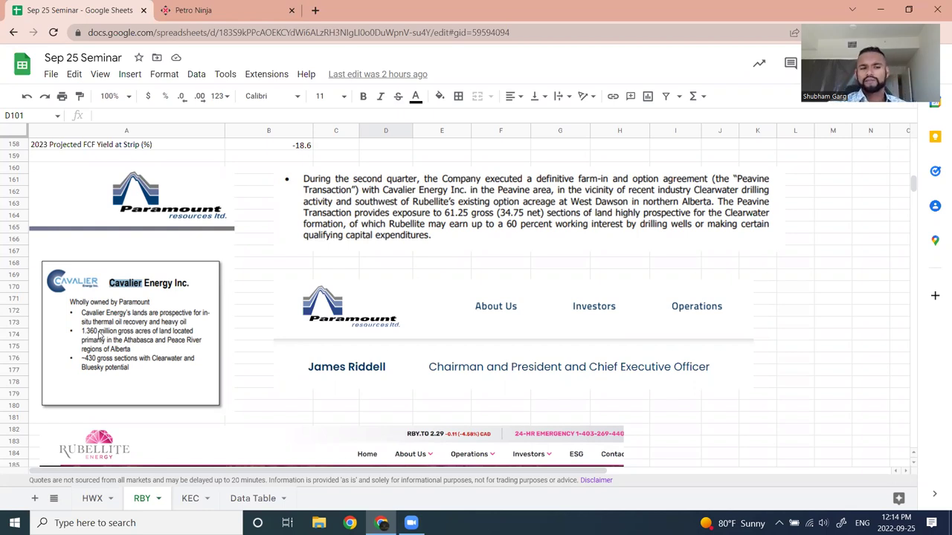
# Examine the Cavalier Energy land summary and the leadership excerpts from Paramount's and Rubellite's websites, relating them to the Peavine Transaction
pyautogui.scroll(-1, 92, 237)
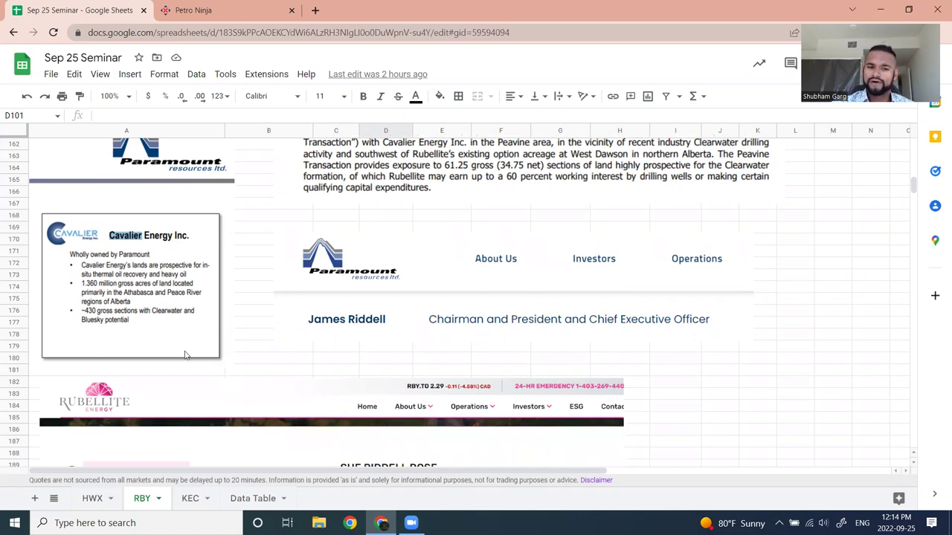
pyautogui.scroll(-3, 389, 323)
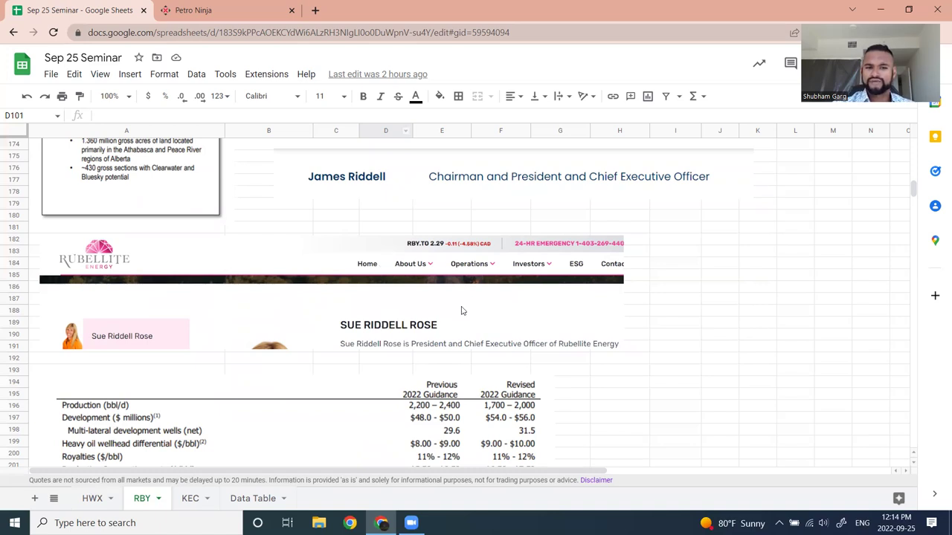
pyautogui.scroll(1, 461, 309)
pyautogui.scroll(-1, 383, 279)
pyautogui.scroll(3, 383, 279)
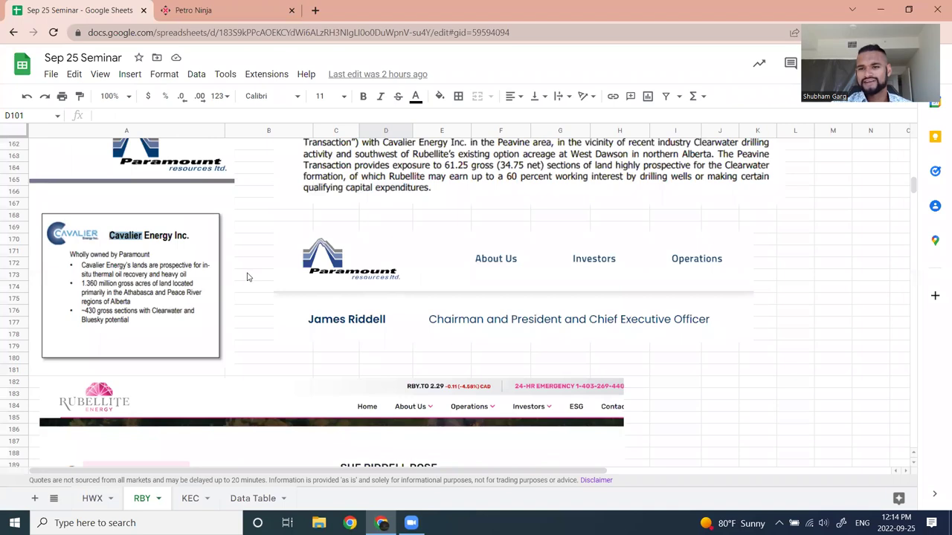
pyautogui.scroll(2, 394, 256)
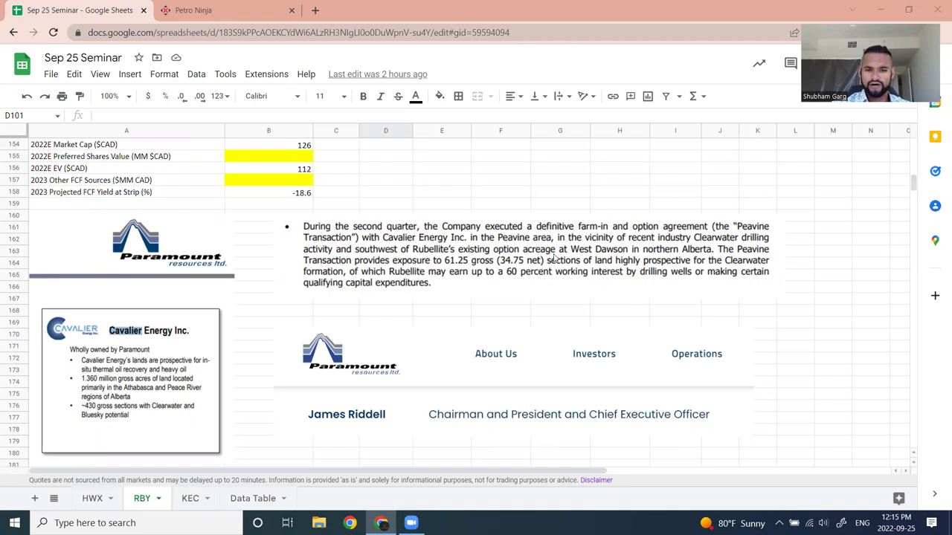
# Compare Rubellite's previous and revised 2022 guidance and study the October 2021 and March 2022 equity financings
pyautogui.scroll(-5, 554, 253)
pyautogui.scroll(-3, 554, 249)
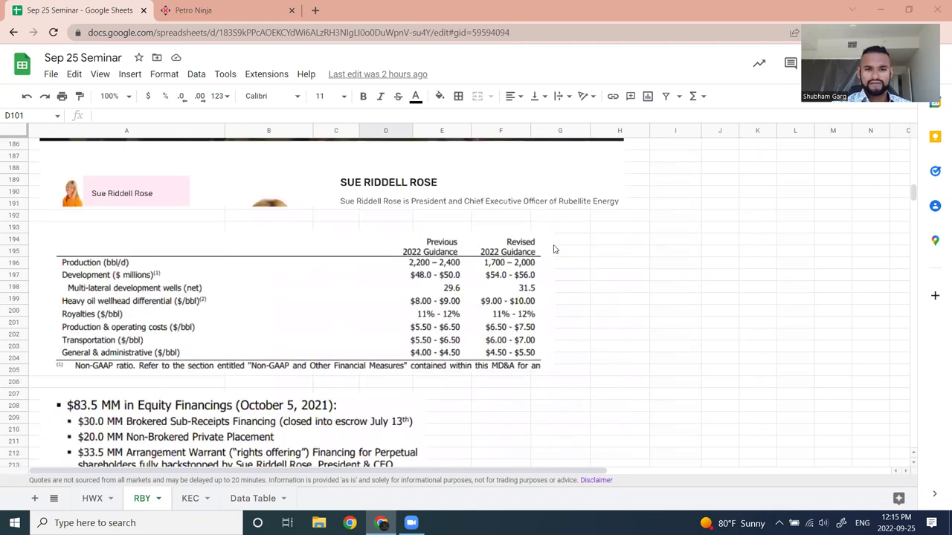
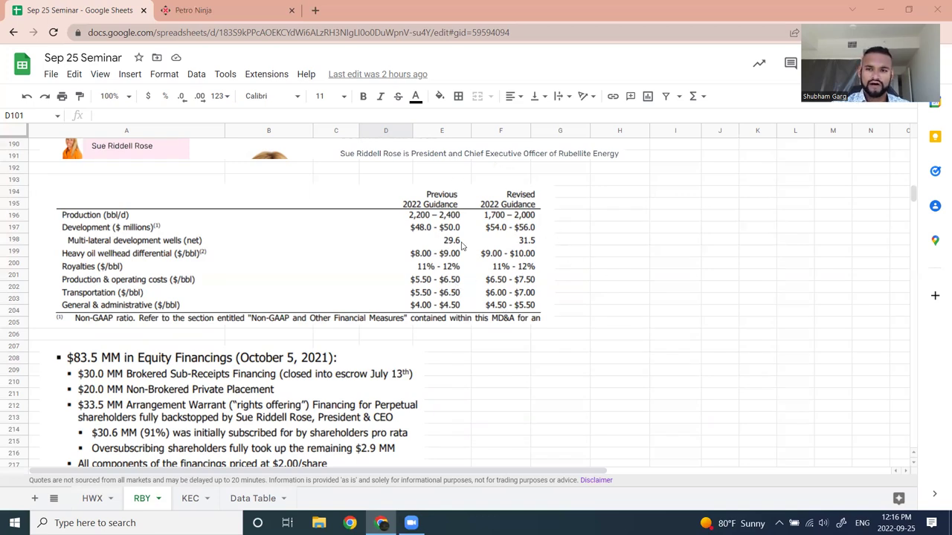
pyautogui.scroll(-2, 476, 221)
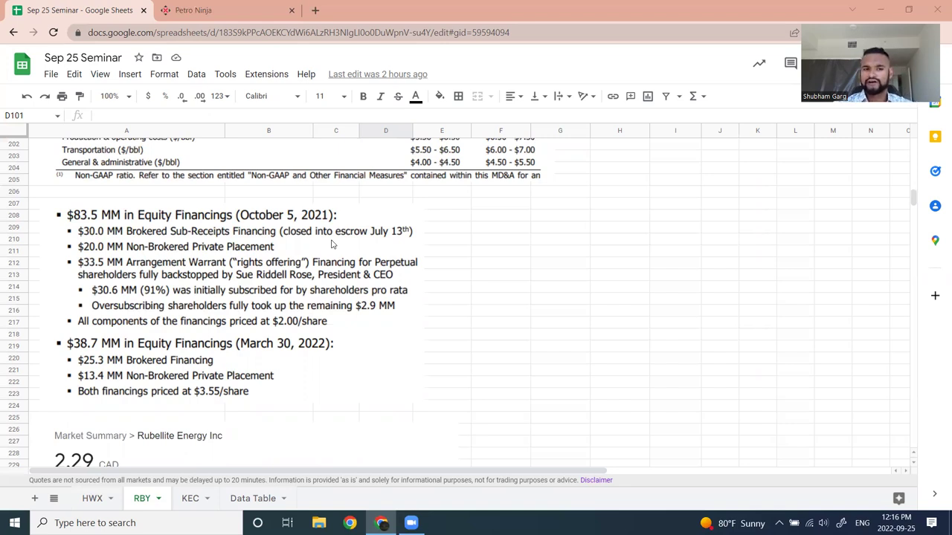
pyautogui.scroll(-3, 266, 268)
pyautogui.scroll(-1, 148, 327)
pyautogui.scroll(1, 128, 290)
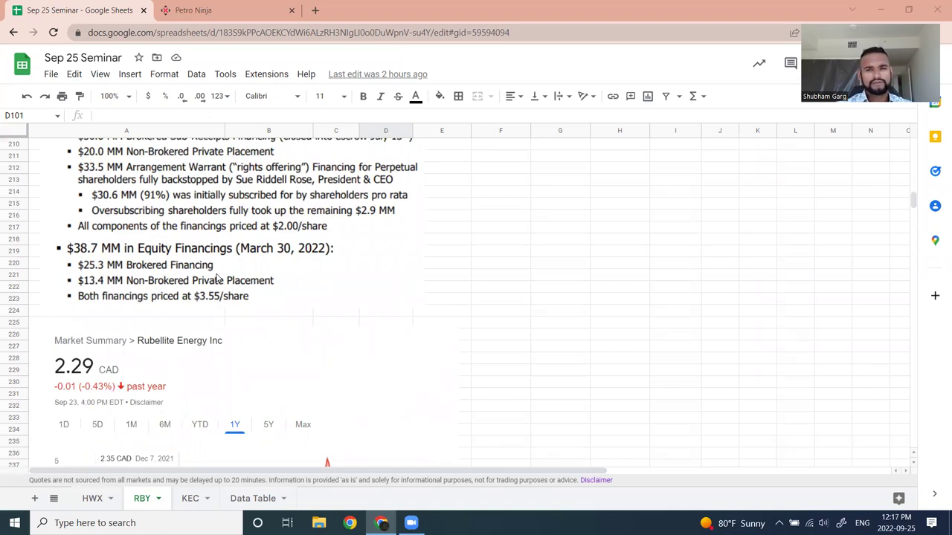
pyautogui.scroll(2, 211, 385)
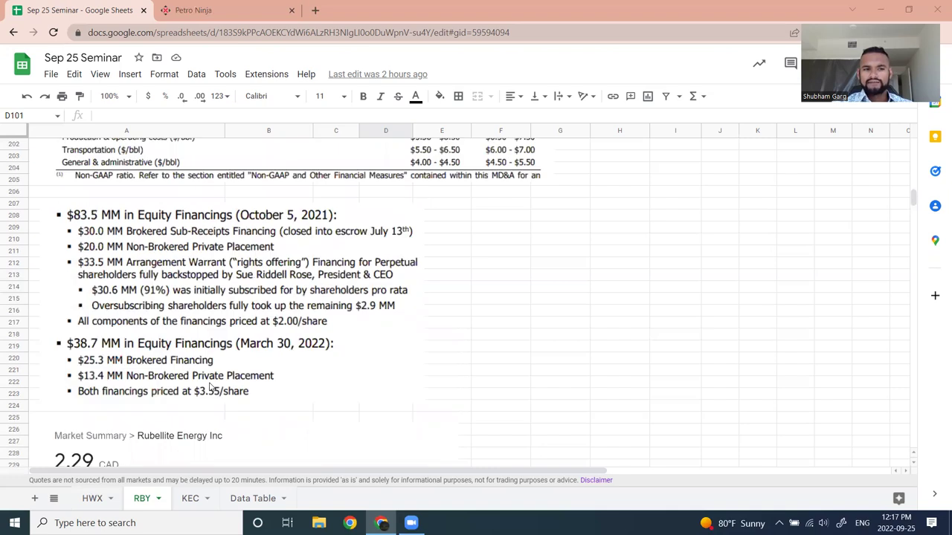
pyautogui.scroll(1, 255, 308)
pyautogui.scroll(-1, 266, 307)
pyautogui.scroll(-2, 266, 307)
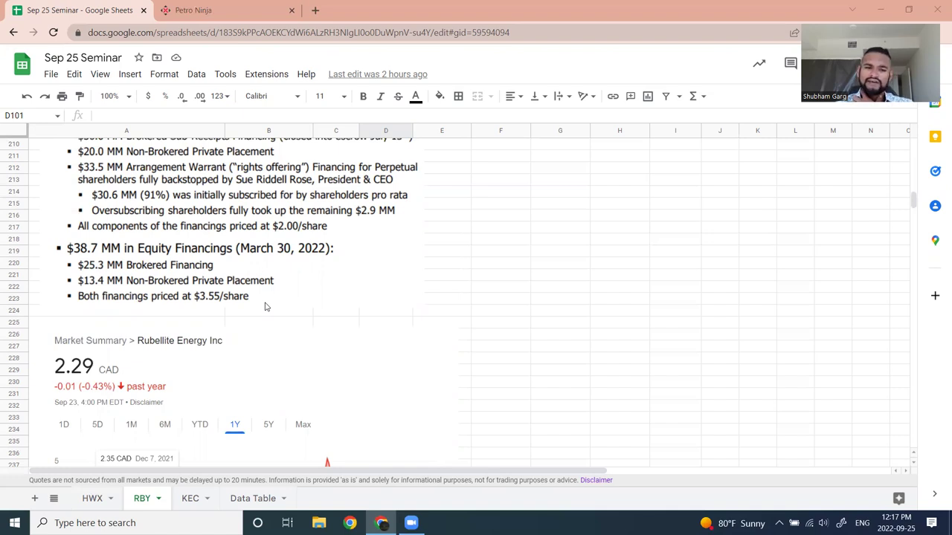
pyautogui.scroll(3, 231, 280)
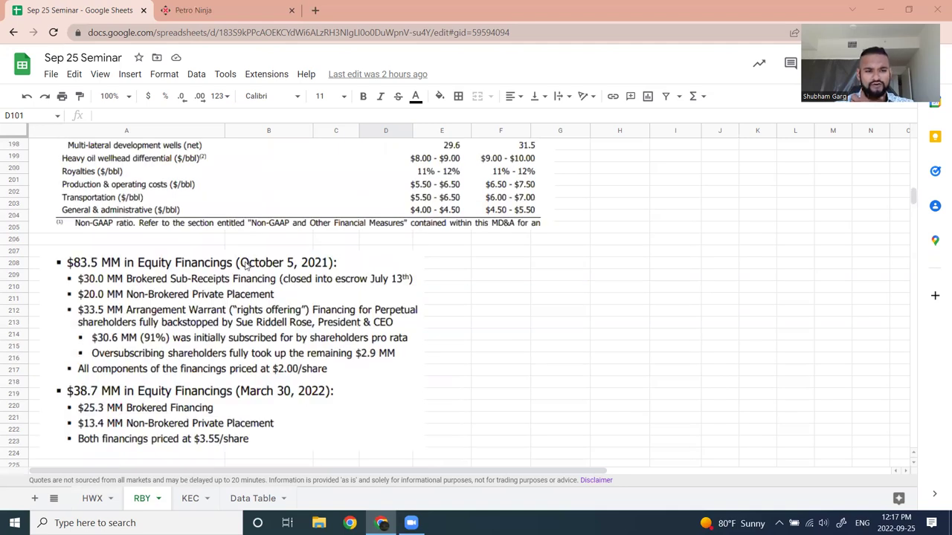
# Examine Rubellite's one-year share price chart and the rate-of-return chart comparing Clearwater with other plays
pyautogui.scroll(-8, 246, 265)
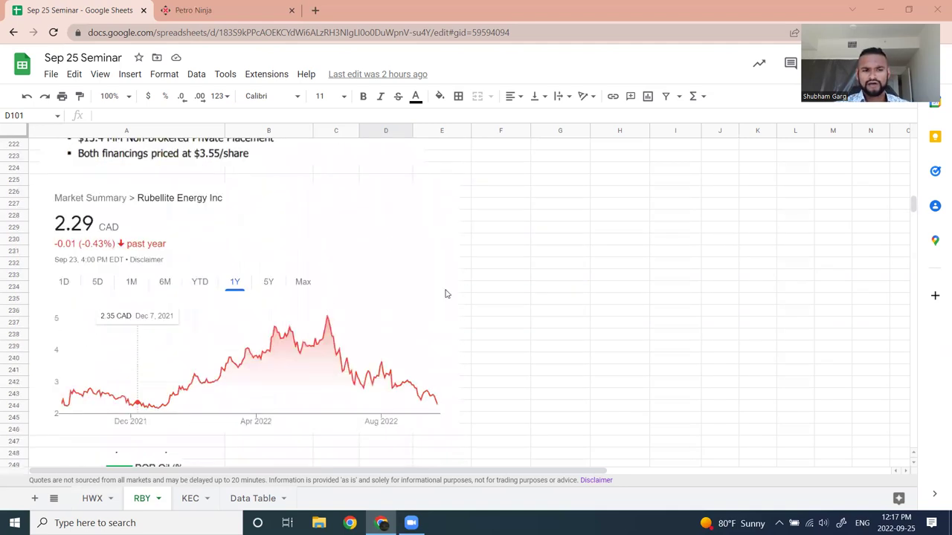
pyautogui.scroll(-1, 378, 401)
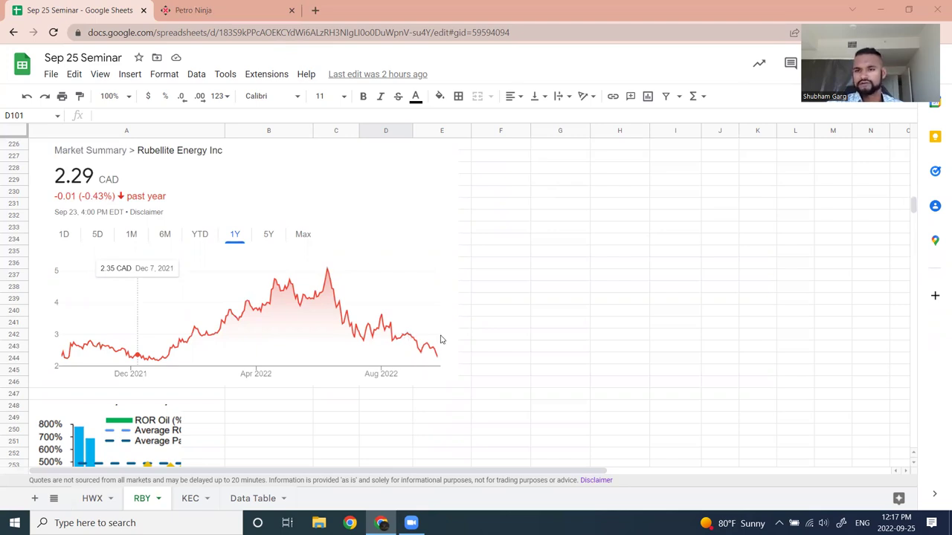
pyautogui.scroll(-3, 419, 315)
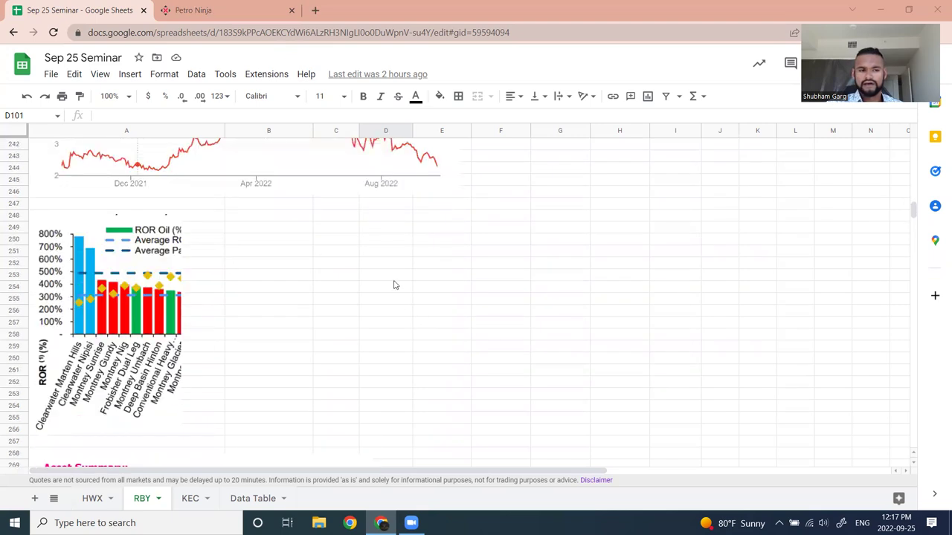
pyautogui.scroll(-1, 393, 283)
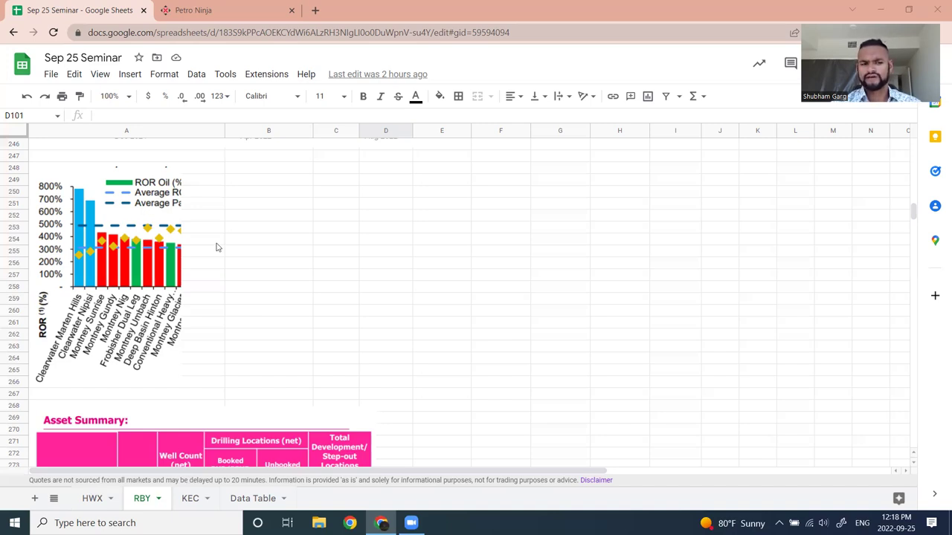
# Study Rubellite's Asset Summary of net sections, well counts and drilling locations by area, plus the organic production growth statement
pyautogui.scroll(-2, 260, 200)
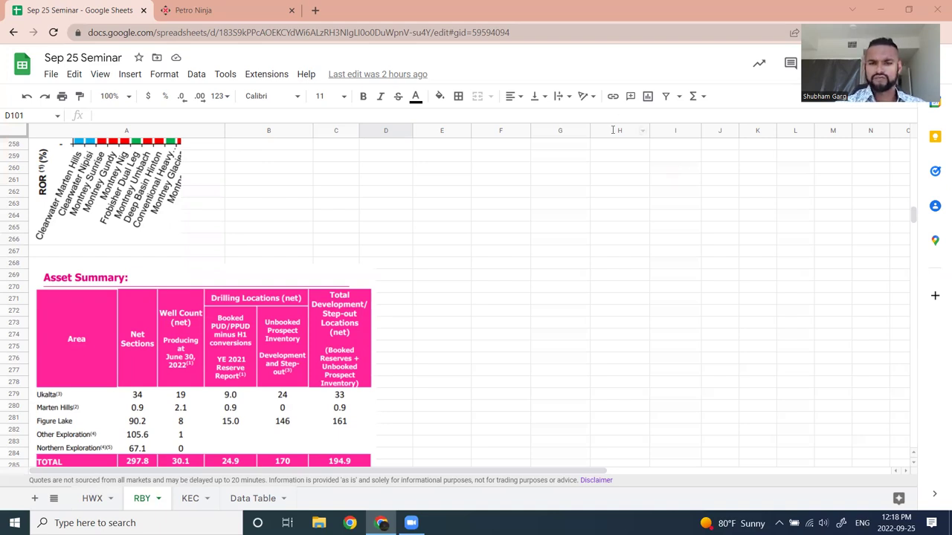
pyautogui.scroll(-3, 447, 208)
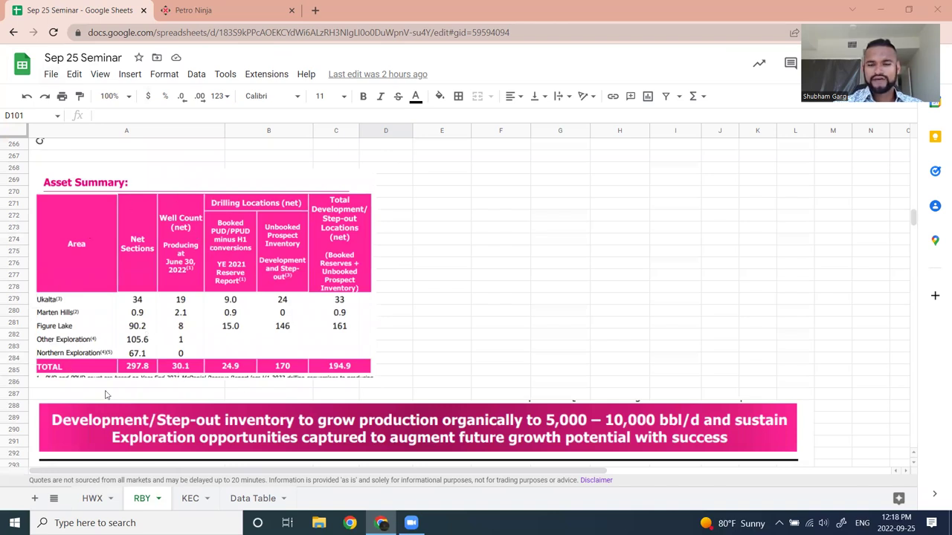
pyautogui.scroll(-1, 176, 307)
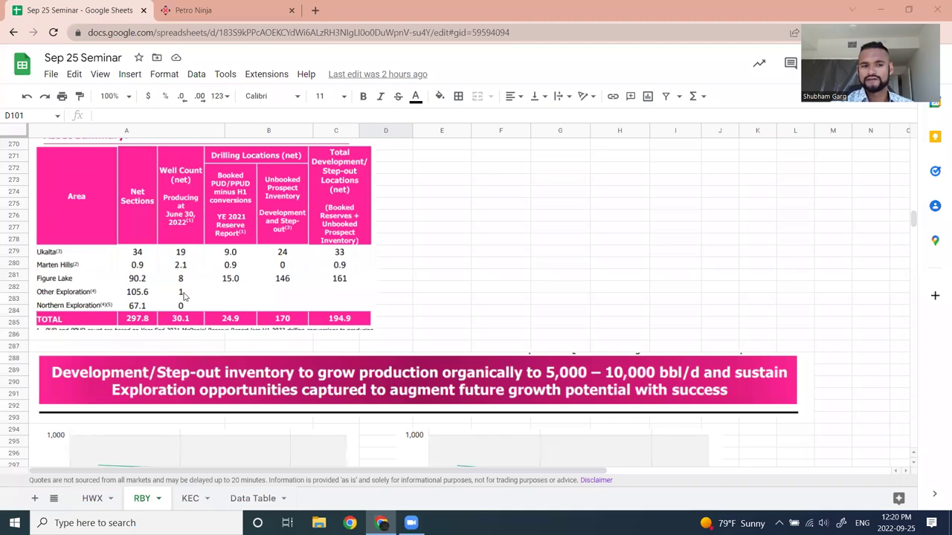
pyautogui.scroll(1, 176, 249)
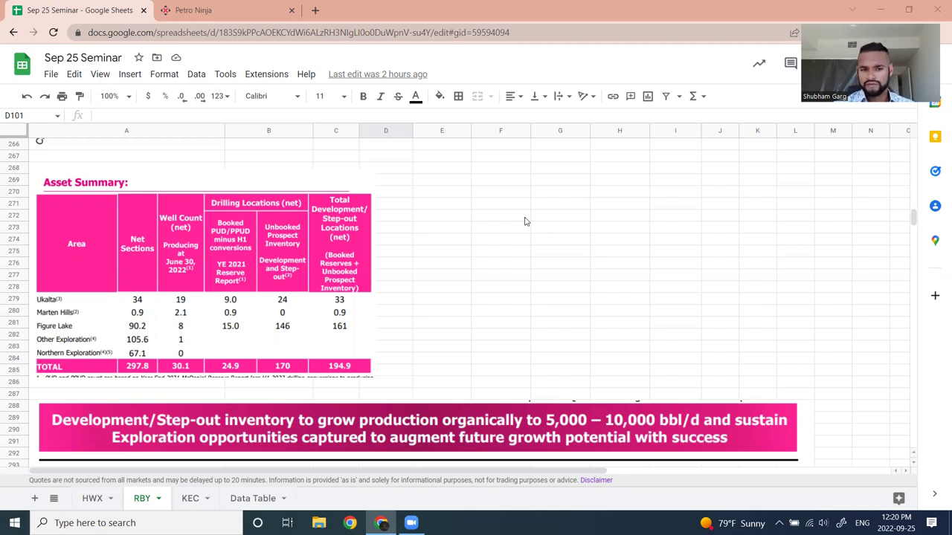
pyautogui.scroll(-2, 524, 222)
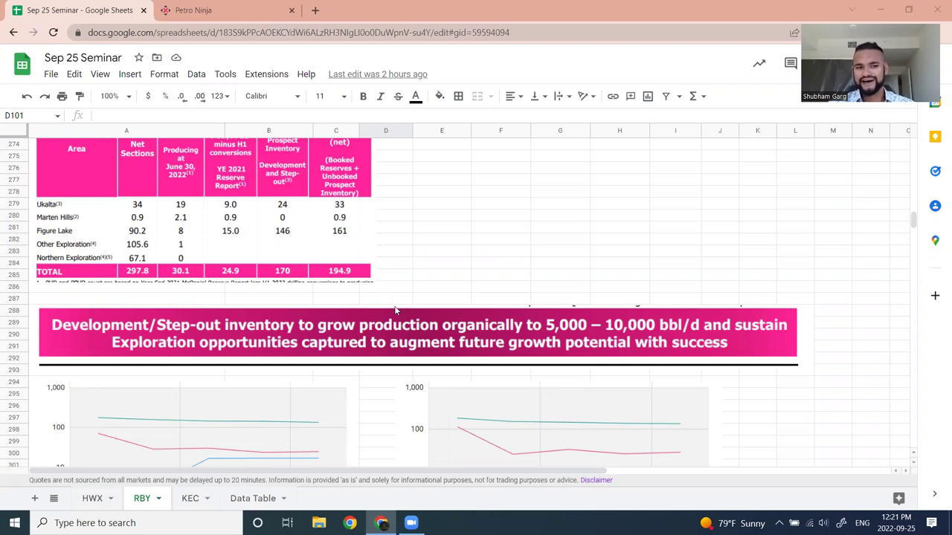
pyautogui.scroll(-1, 408, 272)
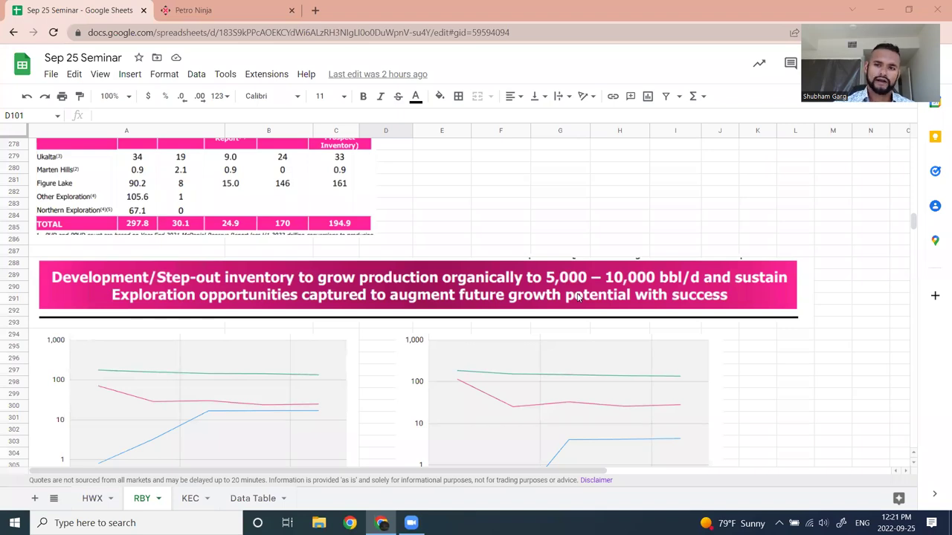
# Examine the two well production charts covering May to July 2022 below the production growth banner
pyautogui.scroll(-2, 565, 295)
pyautogui.scroll(-1, 513, 251)
pyautogui.scroll(1, 512, 251)
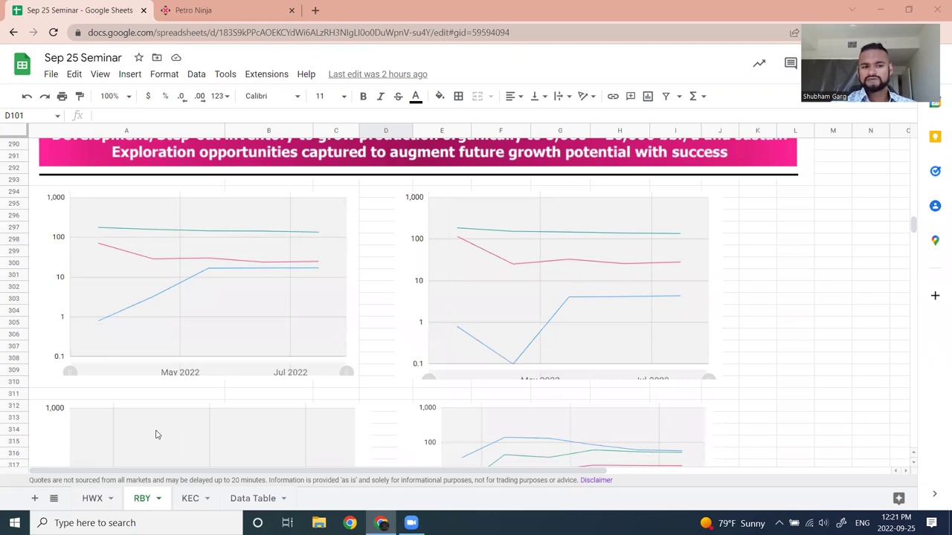
pyautogui.scroll(1, 155, 431)
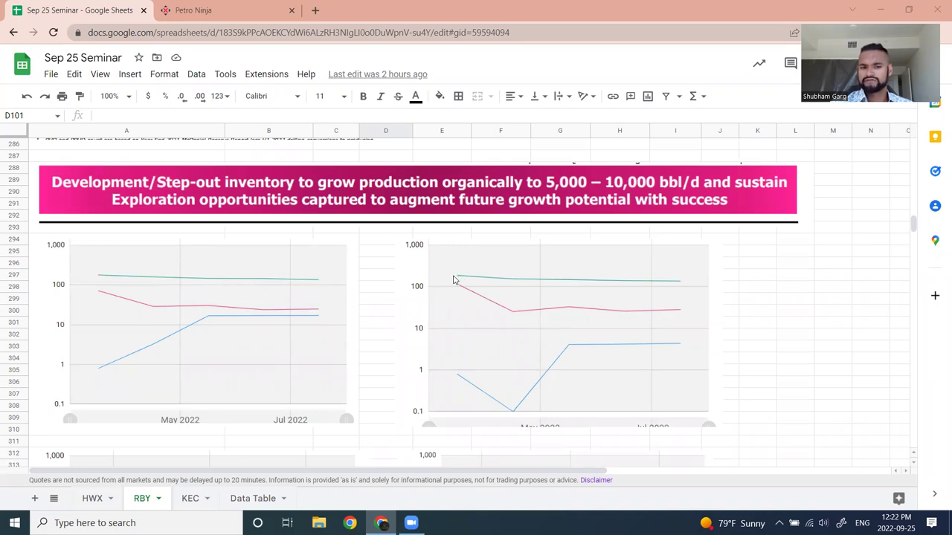
# Examine the Ukalta oil type curve and adjacent well map, and return to the 2022 well production charts
pyautogui.scroll(-7, 515, 317)
pyautogui.scroll(-3, 506, 316)
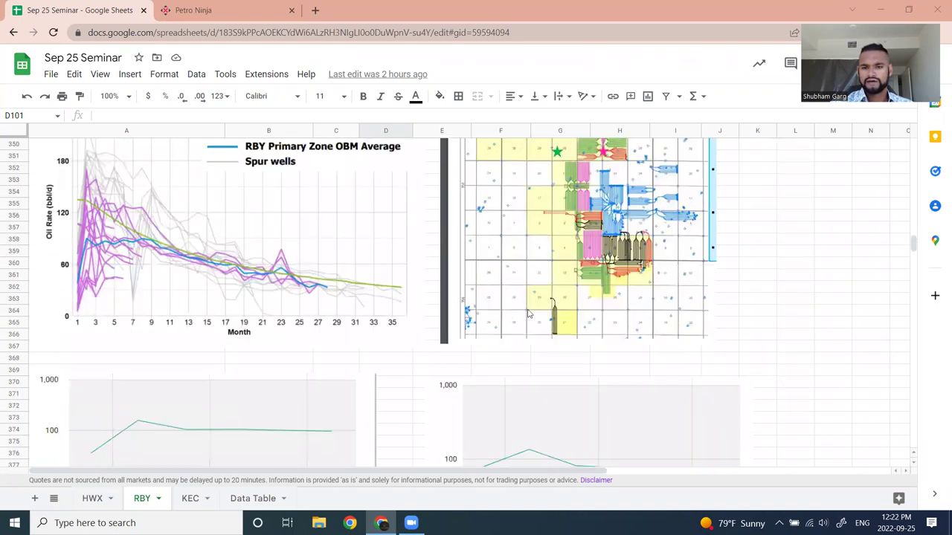
pyautogui.scroll(1, 557, 318)
pyautogui.scroll(-1, 617, 290)
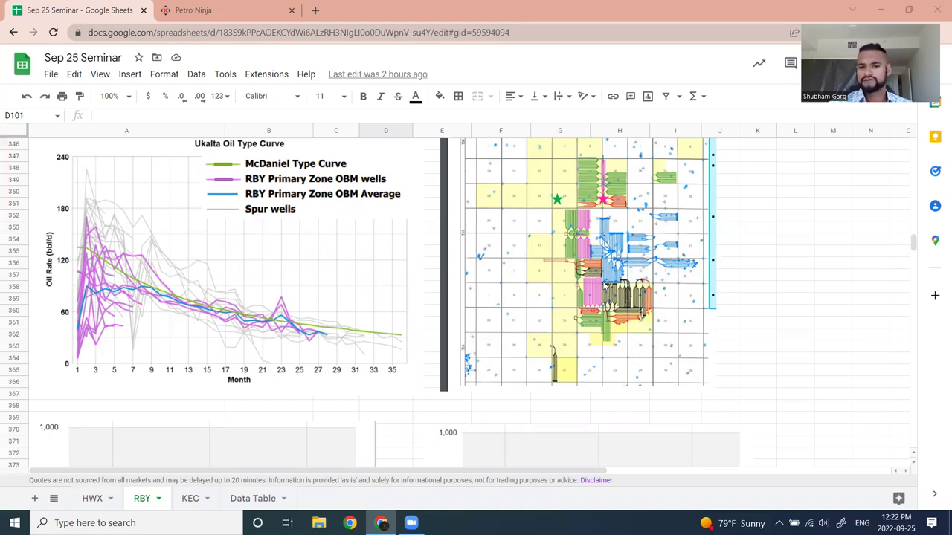
pyautogui.scroll(9, 603, 268)
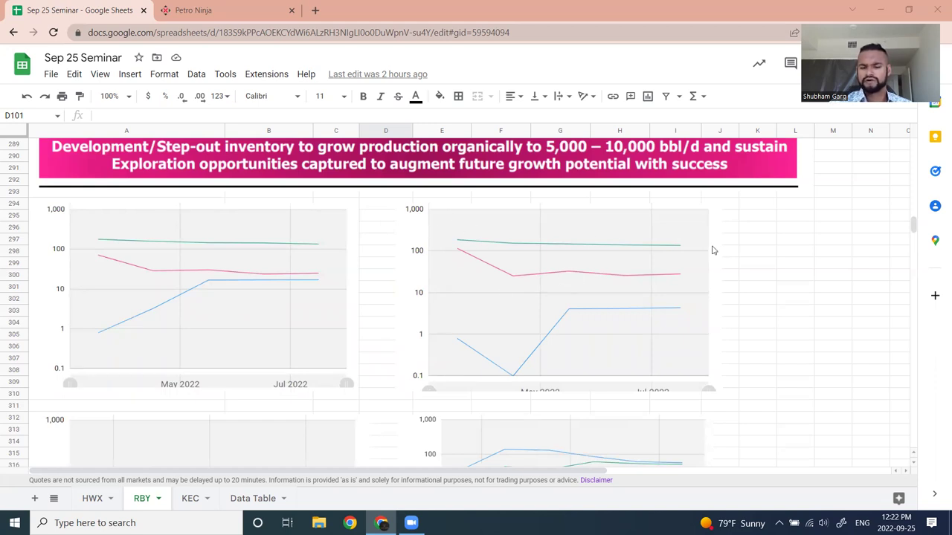
# Examine the two well production charts covering March to July 2022 and the row of three charts above the Ukalta type curve
pyautogui.scroll(-3, 543, 340)
pyautogui.scroll(1, 534, 233)
pyautogui.scroll(-2, 533, 233)
pyautogui.scroll(-1, 447, 279)
pyautogui.scroll(1, 454, 271)
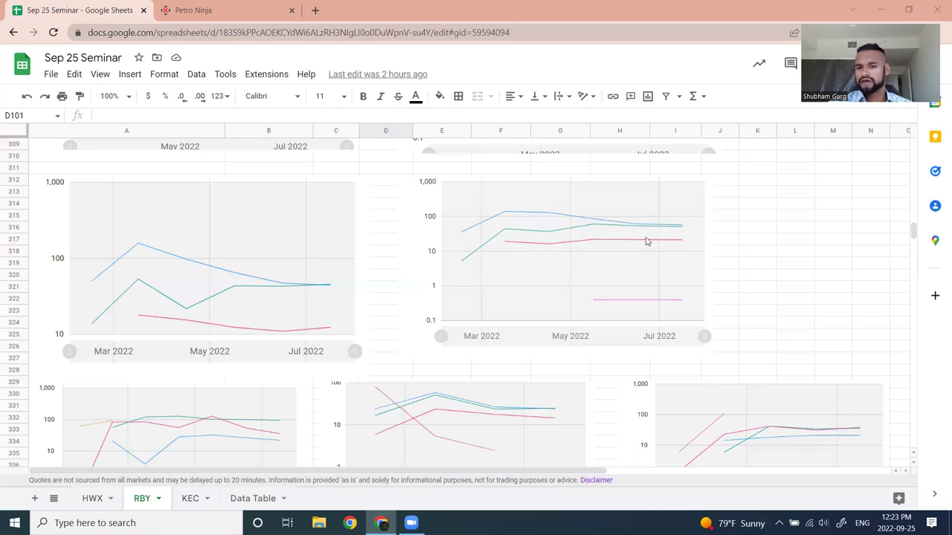
pyautogui.scroll(-1, 419, 319)
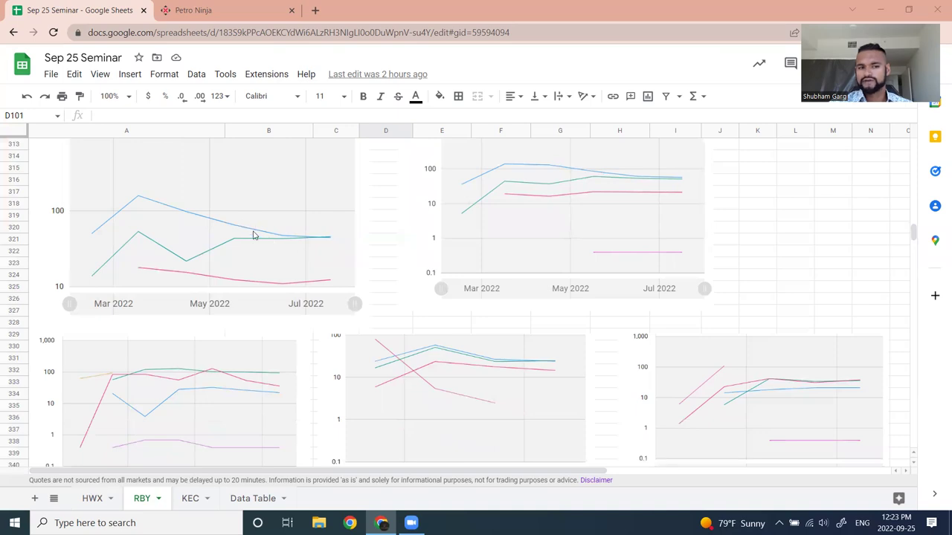
pyautogui.scroll(-2, 309, 238)
pyautogui.scroll(-1, 309, 238)
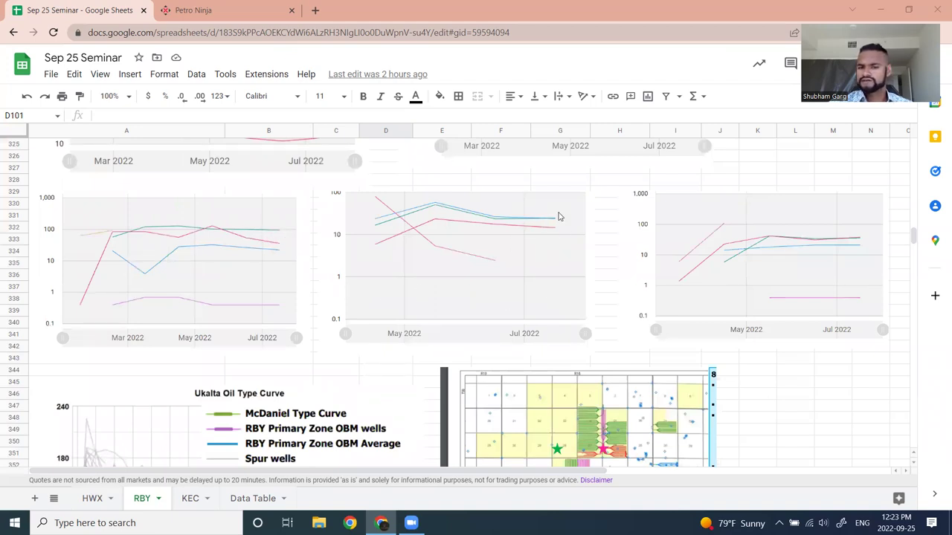
pyautogui.scroll(1, 510, 250)
pyautogui.scroll(-1, 527, 234)
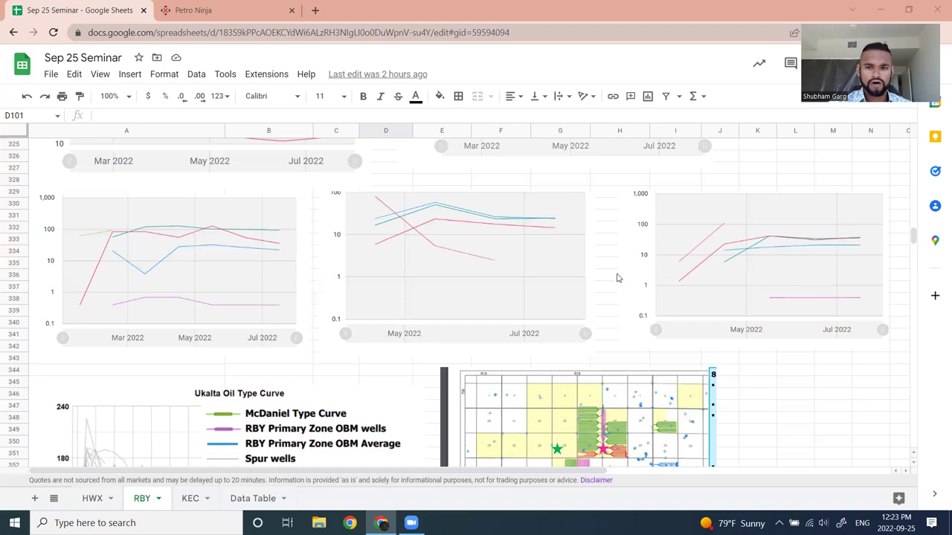
# Compare the 2022 well production charts with the Ukalta oil type curve and the drilling locations on the adjacent well map
pyautogui.scroll(4, 616, 278)
pyautogui.scroll(-7, 616, 275)
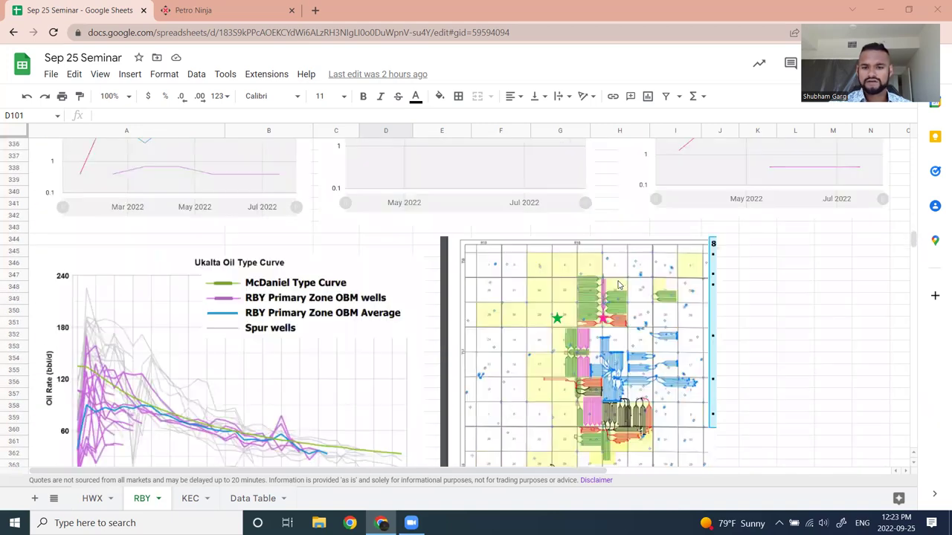
pyautogui.scroll(-3, 644, 312)
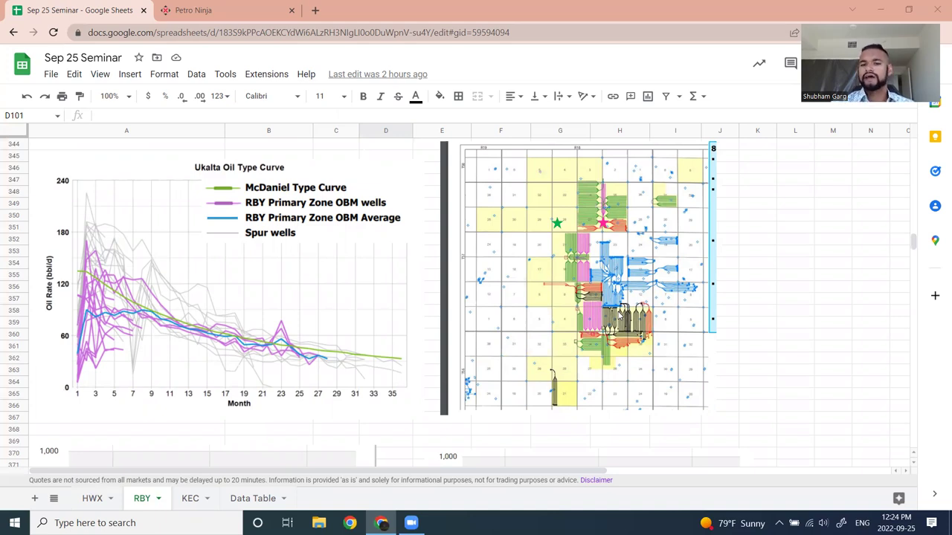
pyautogui.scroll(9, 523, 276)
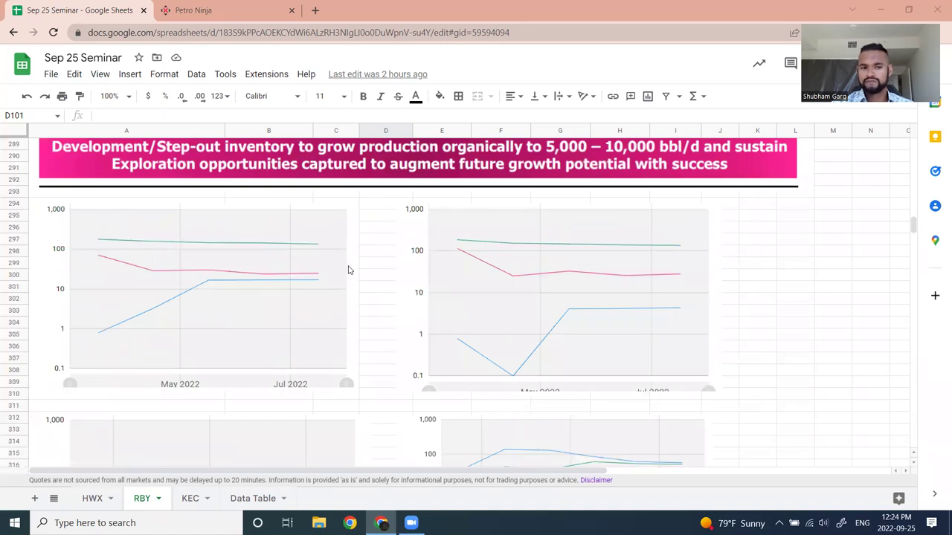
pyautogui.scroll(-6, 673, 267)
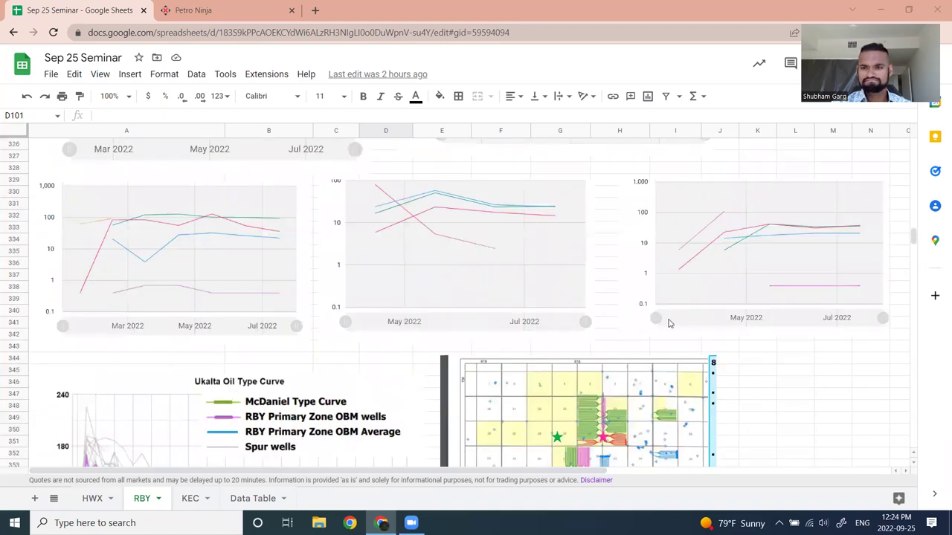
pyautogui.scroll(-1, 667, 330)
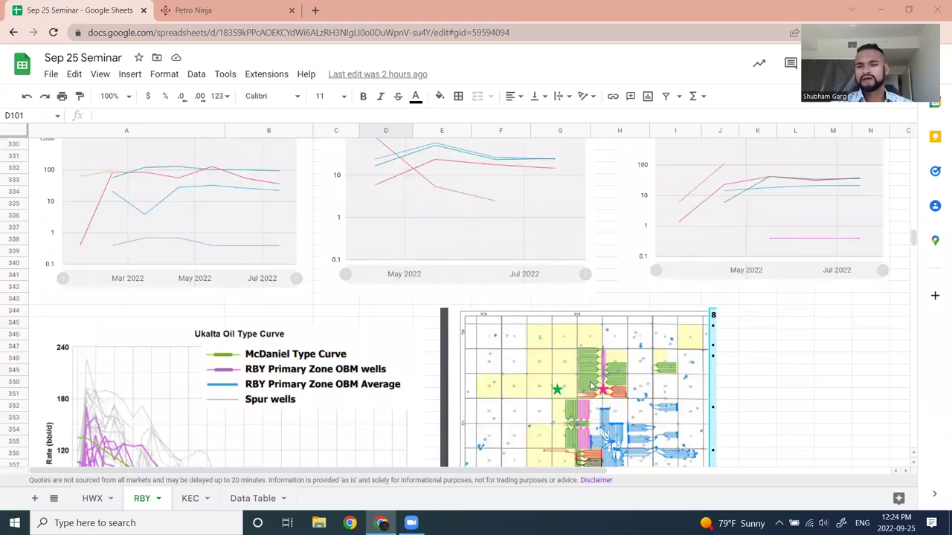
pyautogui.scroll(-1, 569, 421)
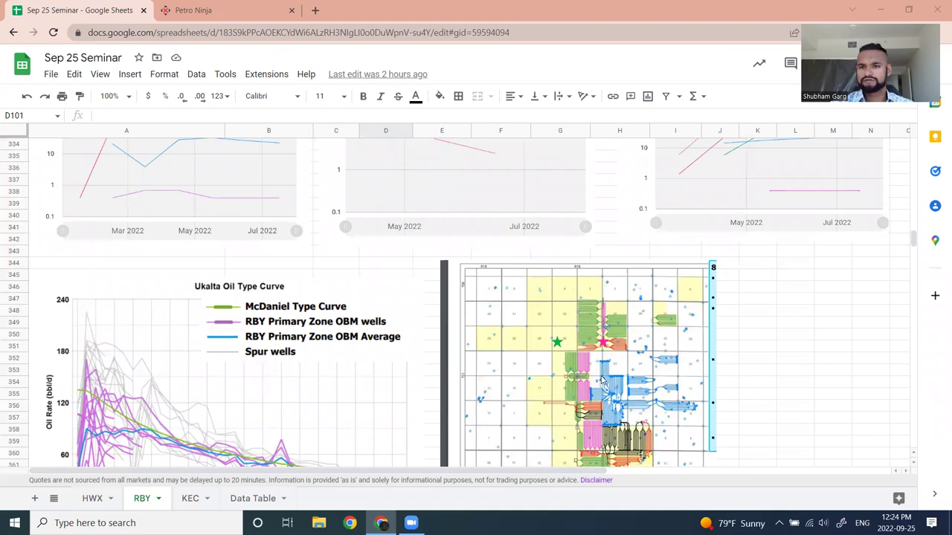
pyautogui.scroll(-1, 649, 383)
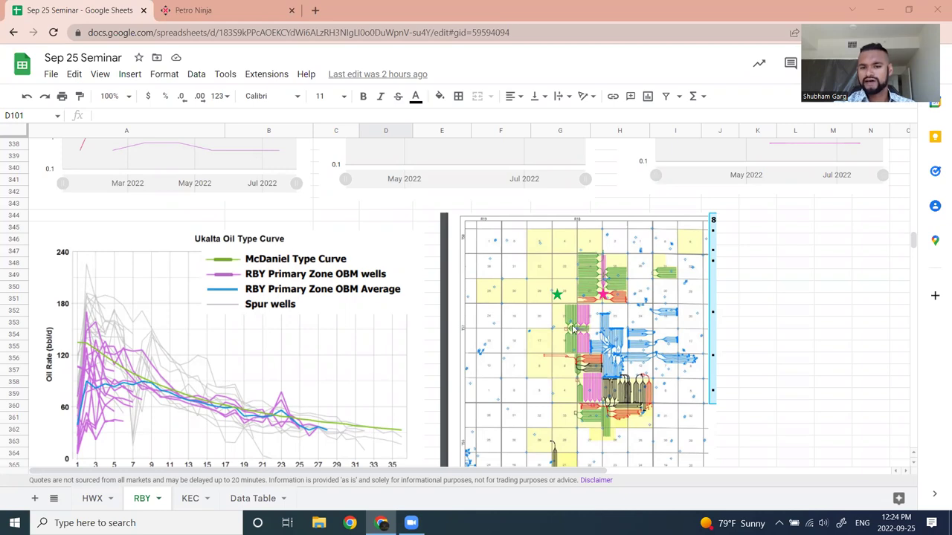
pyautogui.scroll(-1, 533, 361)
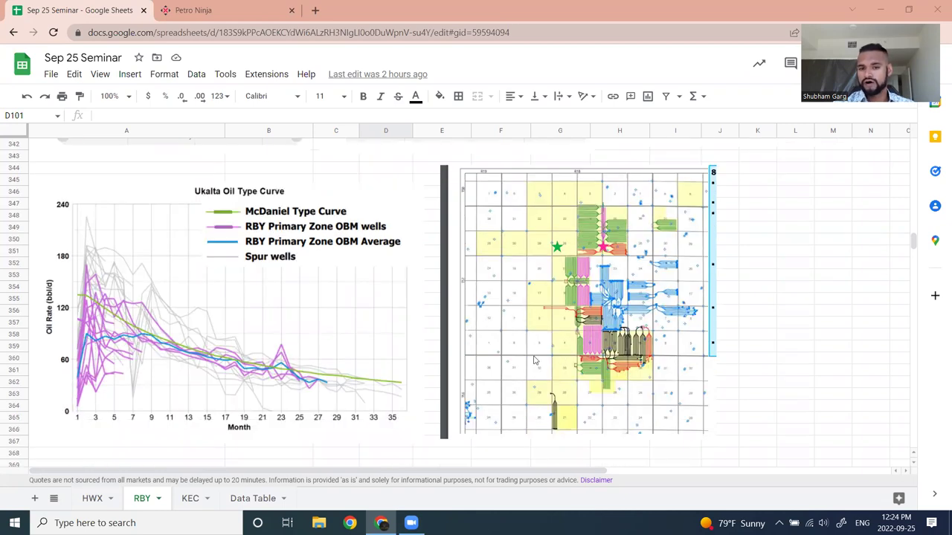
# Revisit the well charts below the growth banner, and study the Ukalta type curve of McDaniel, RBY and Spur wells
pyautogui.scroll(10, 513, 267)
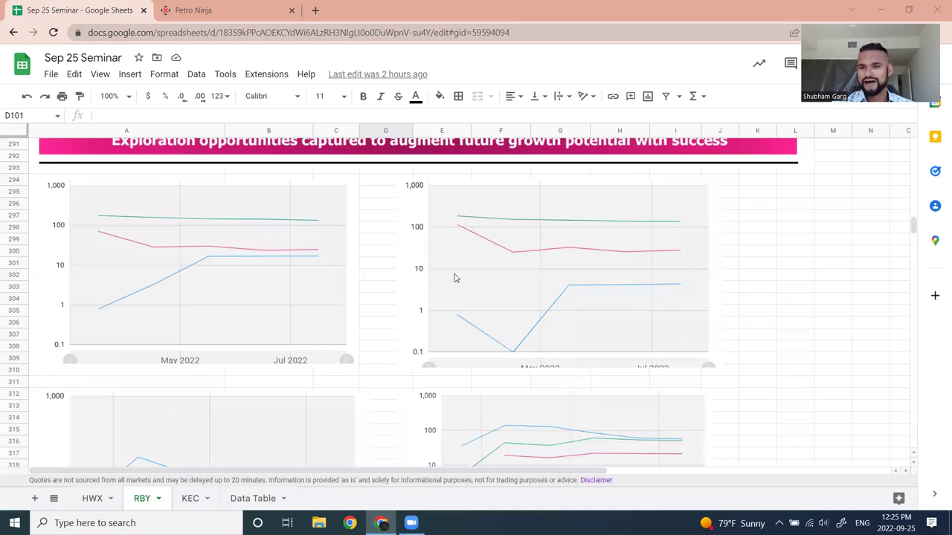
pyautogui.scroll(-10, 455, 278)
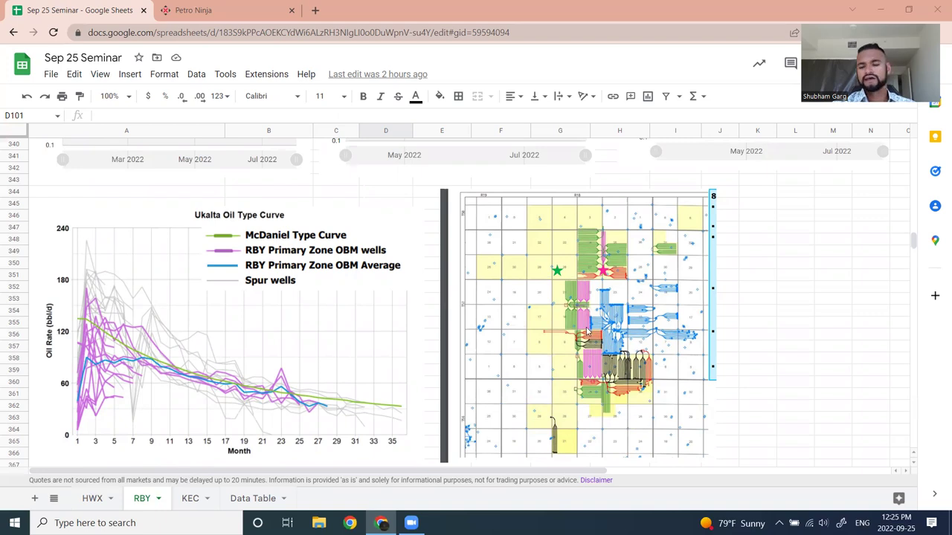
pyautogui.scroll(-1, 576, 307)
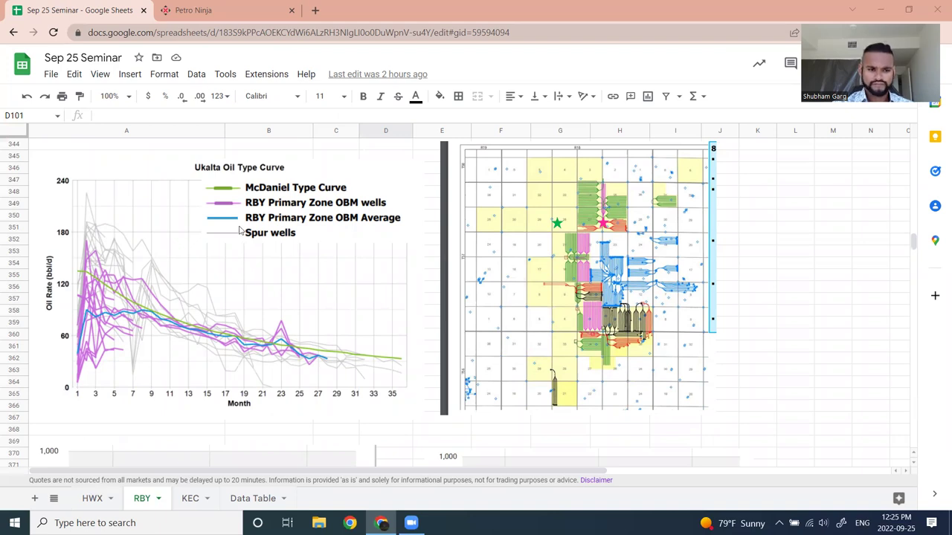
pyautogui.scroll(-1, 212, 235)
pyautogui.scroll(1, 148, 223)
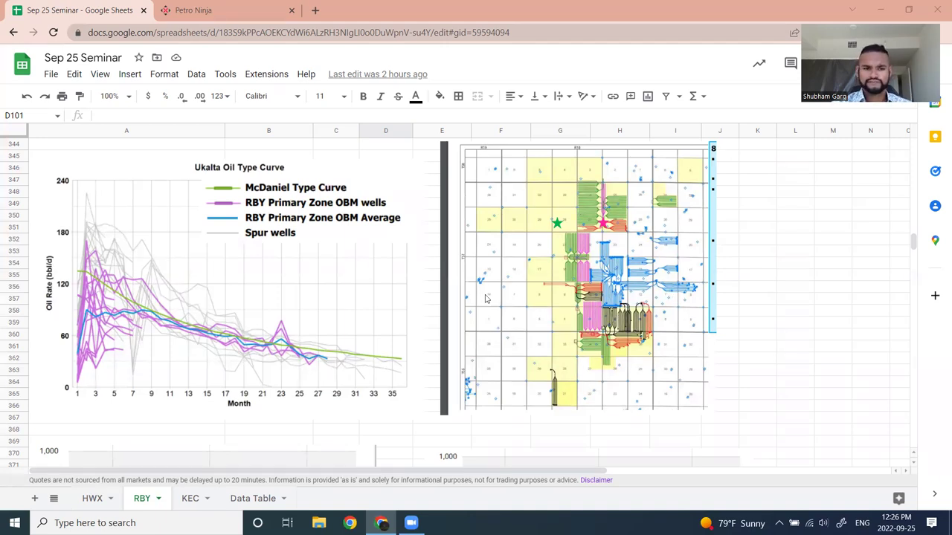
# Review Figure Lake's net sections and drilling locations in the Asset Summary alongside the North and South Figure Lake asset map
pyautogui.scroll(-10, 485, 298)
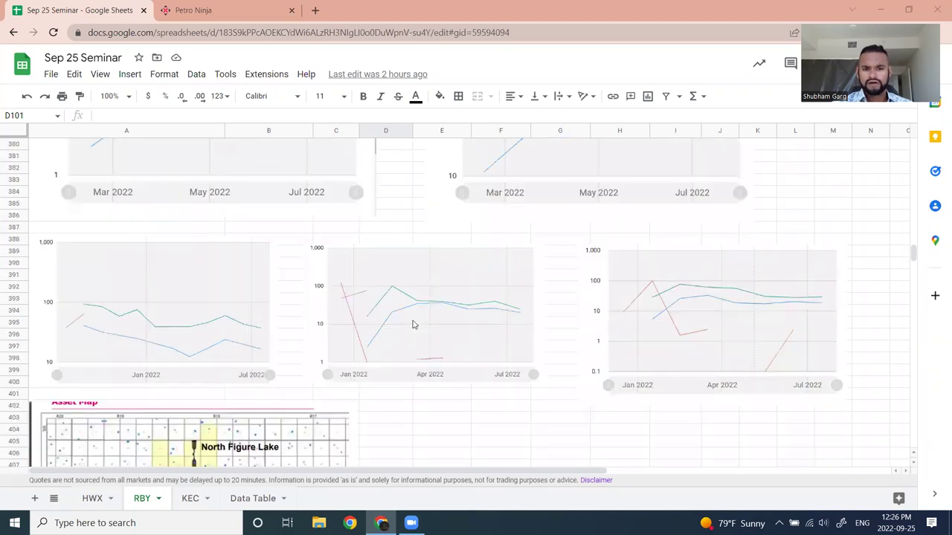
pyautogui.scroll(5, 415, 324)
pyautogui.scroll(-11, 350, 258)
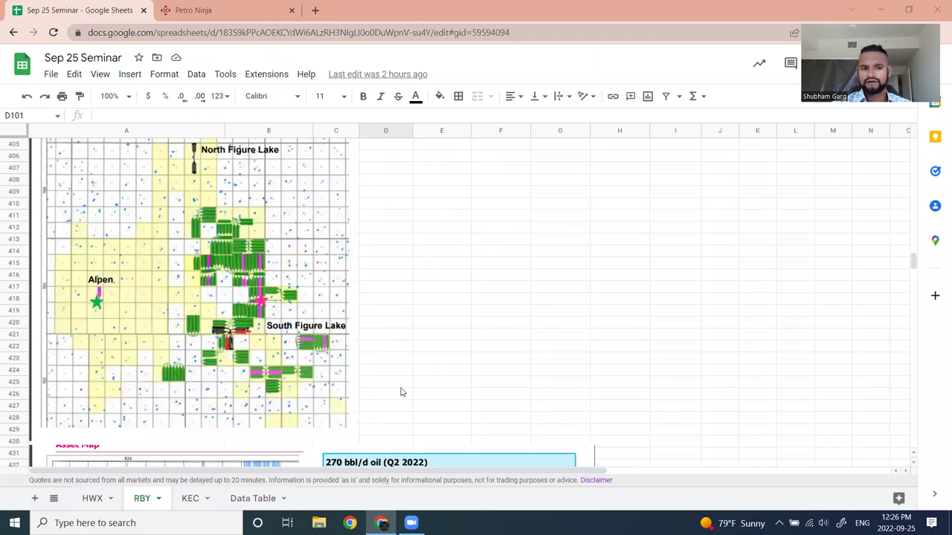
pyautogui.scroll(12, 401, 391)
pyautogui.scroll(9, 401, 392)
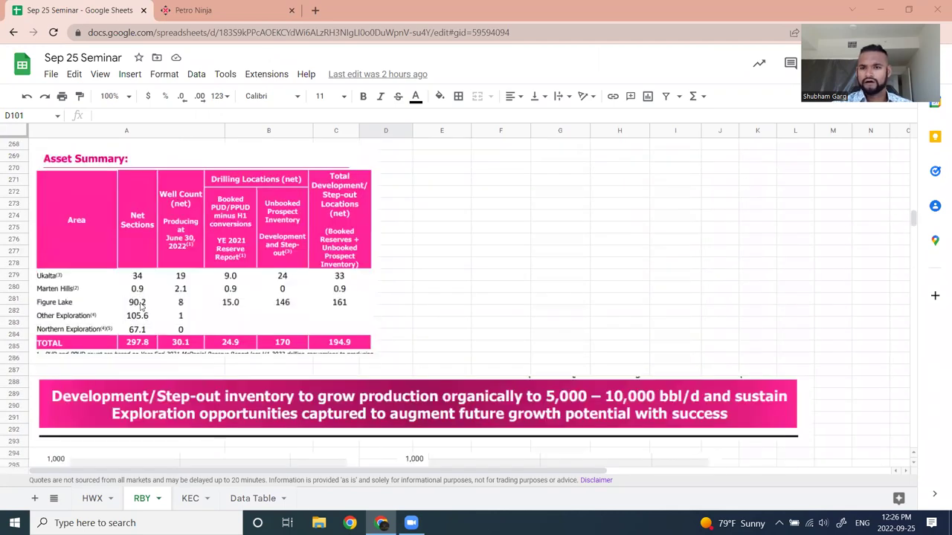
pyautogui.scroll(-15, 290, 328)
pyautogui.scroll(-6, 290, 328)
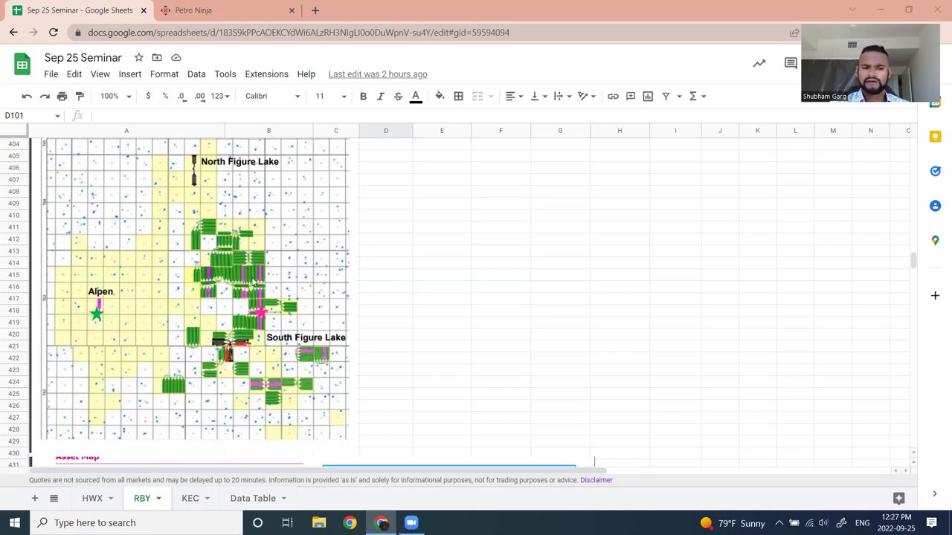
# Examine the five well production charts between the Ukalta type curve and the Figure Lake asset map
pyautogui.scroll(5, 331, 290)
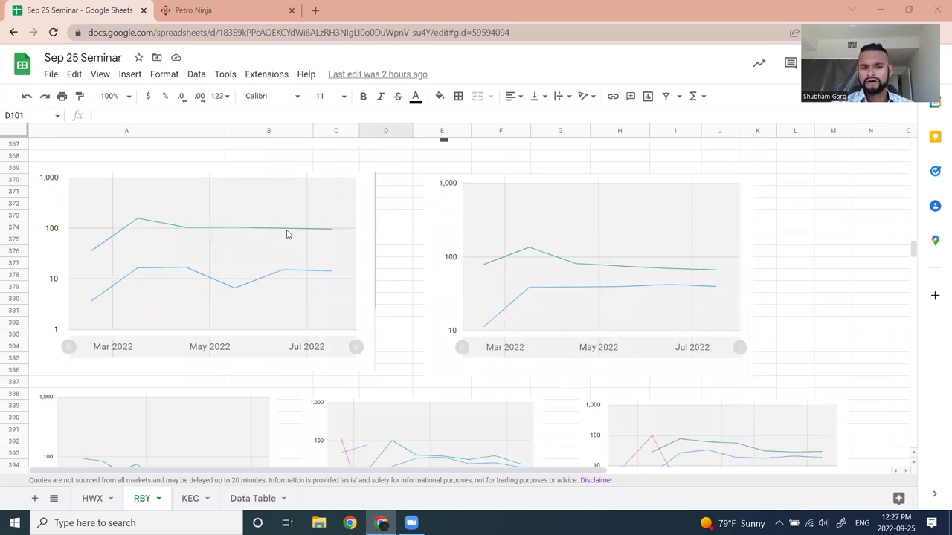
pyautogui.scroll(-1, 329, 246)
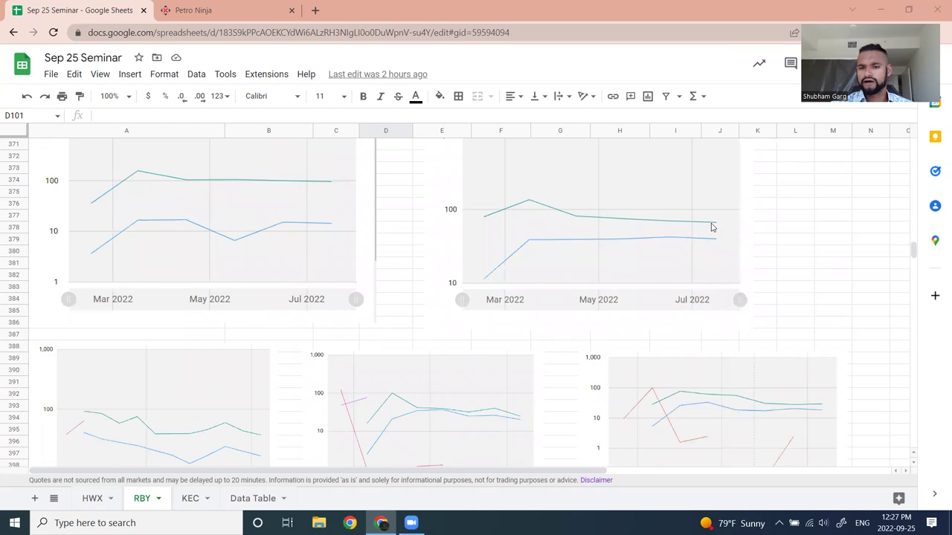
pyautogui.scroll(-5, 413, 264)
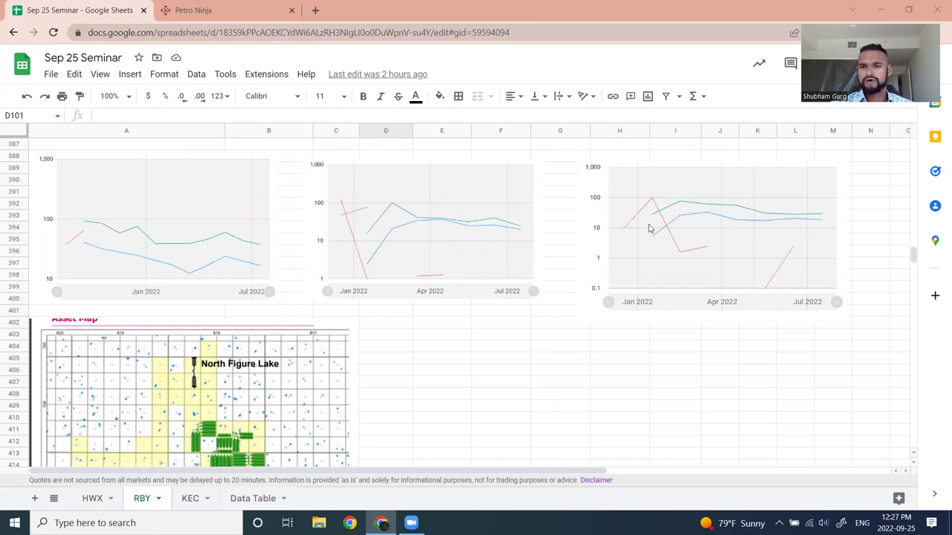
pyautogui.scroll(-3, 533, 234)
pyautogui.scroll(1, 534, 241)
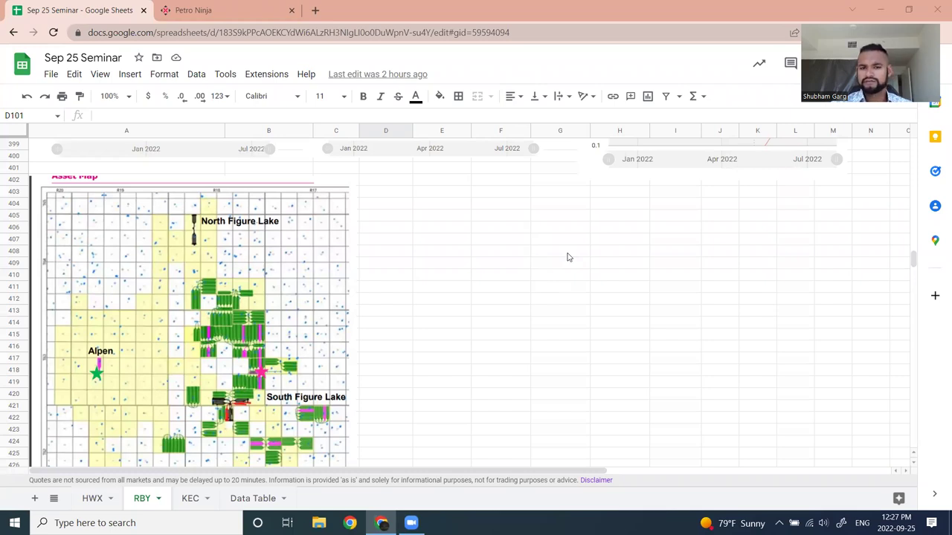
# Study the Alpen and South Figure Lake areas of the asset map and cross-check them with the production charts above
pyautogui.scroll(-3, 444, 294)
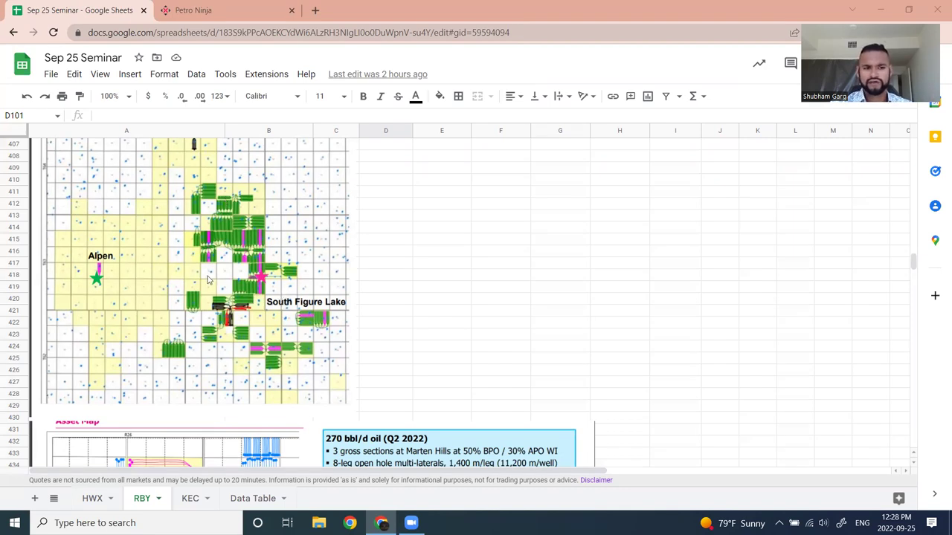
pyautogui.scroll(-1, 269, 273)
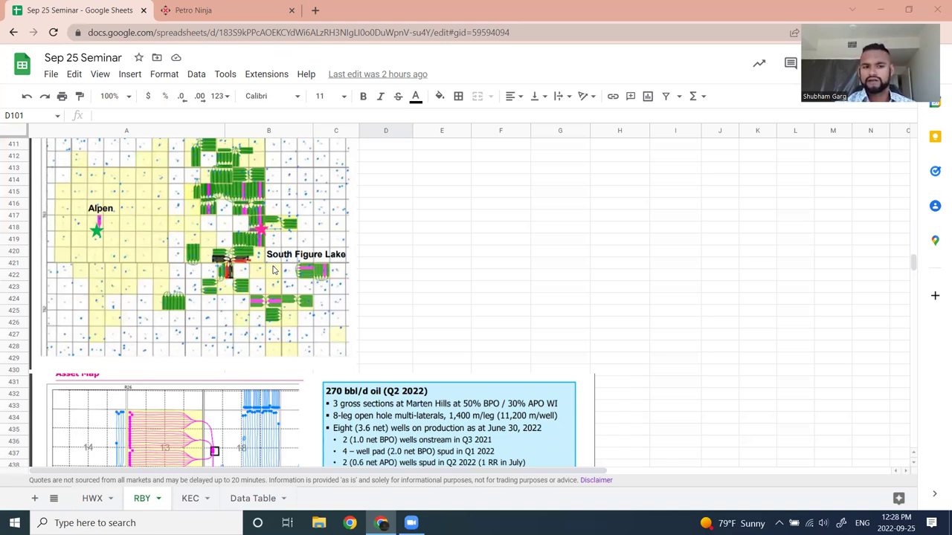
pyautogui.scroll(1, 188, 225)
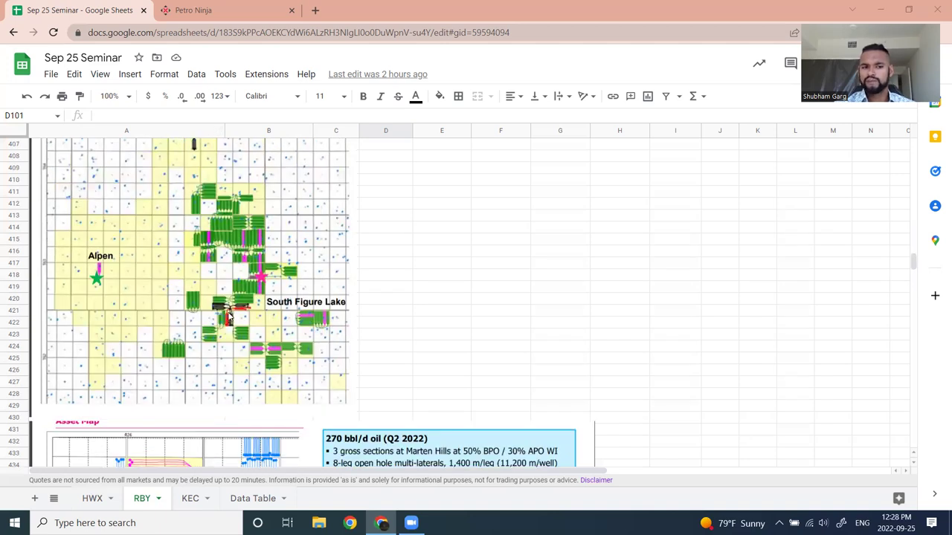
pyautogui.scroll(5, 346, 322)
pyautogui.scroll(-1, 521, 319)
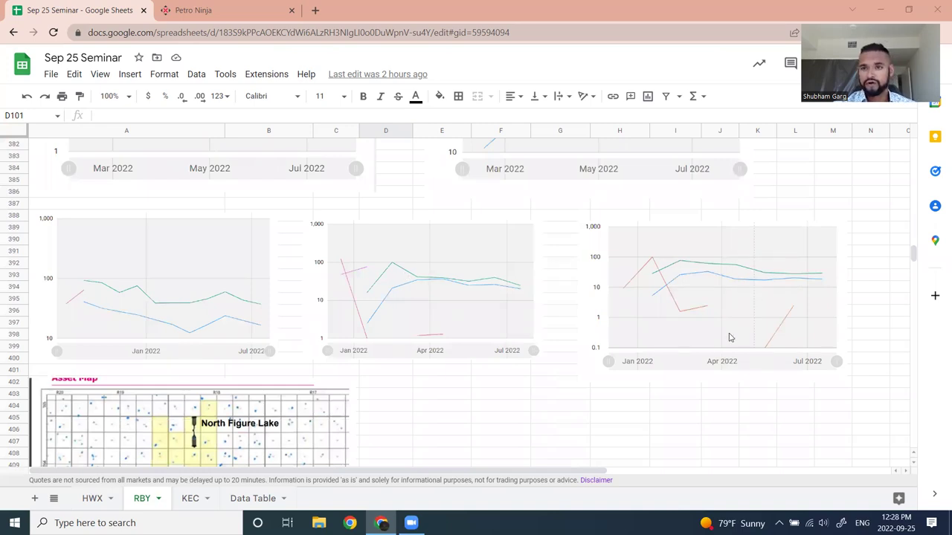
pyautogui.scroll(-3, 503, 312)
pyautogui.scroll(-1, 351, 285)
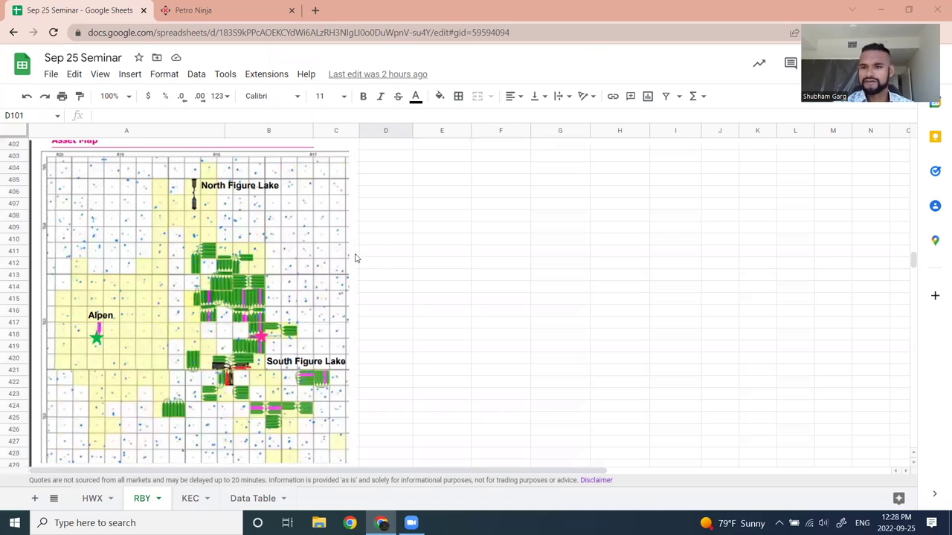
# Review the Marten Hills asset map, its Q2 2022 oil production notes and the 2021 to 2022 drilling program legend
pyautogui.scroll(-3, 277, 254)
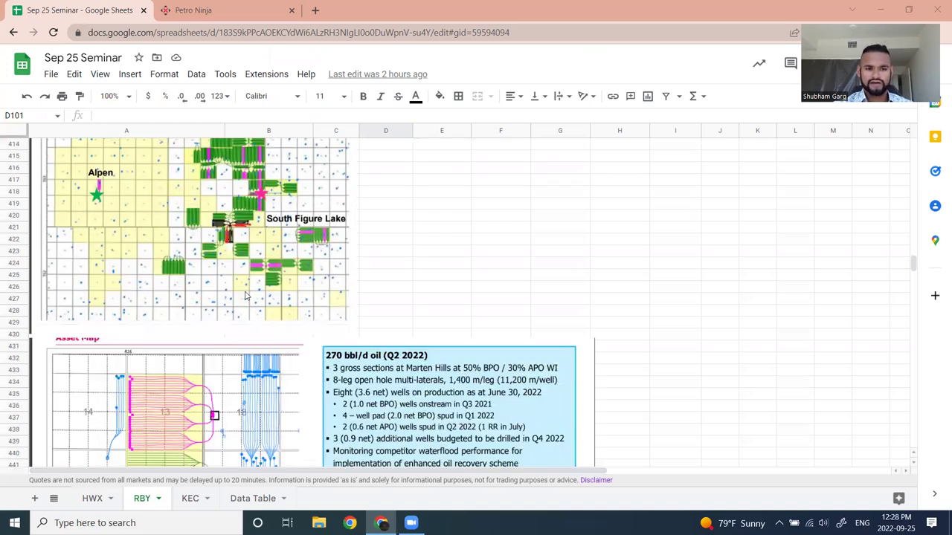
pyautogui.scroll(-4, 246, 296)
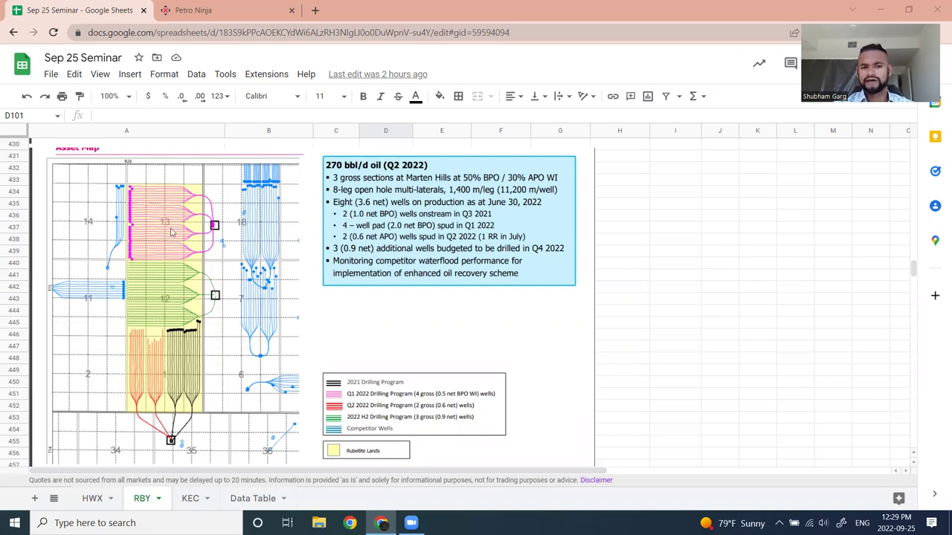
pyautogui.scroll(-5, 267, 327)
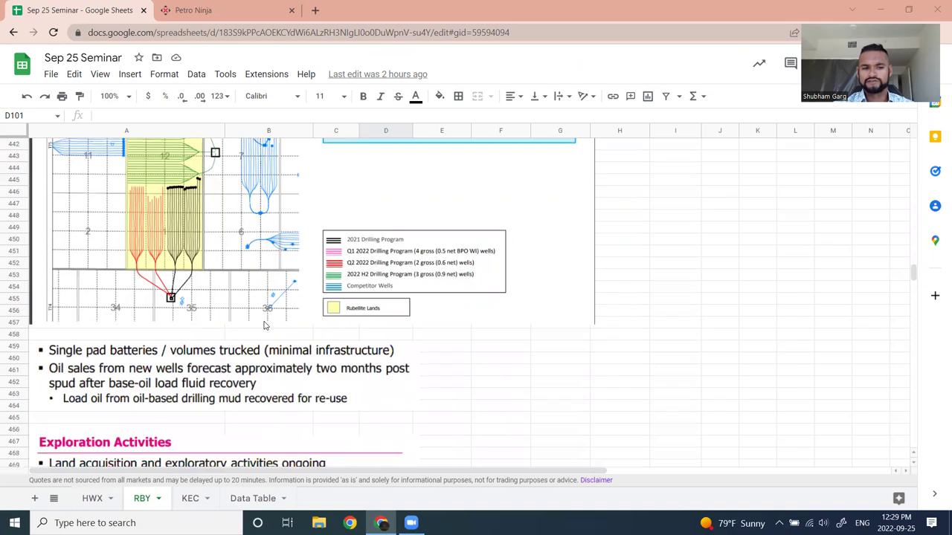
# Read the notes on single pad batteries, oil sales timing and load oil re-use, plus the Exploration Activities section
pyautogui.scroll(1, 199, 279)
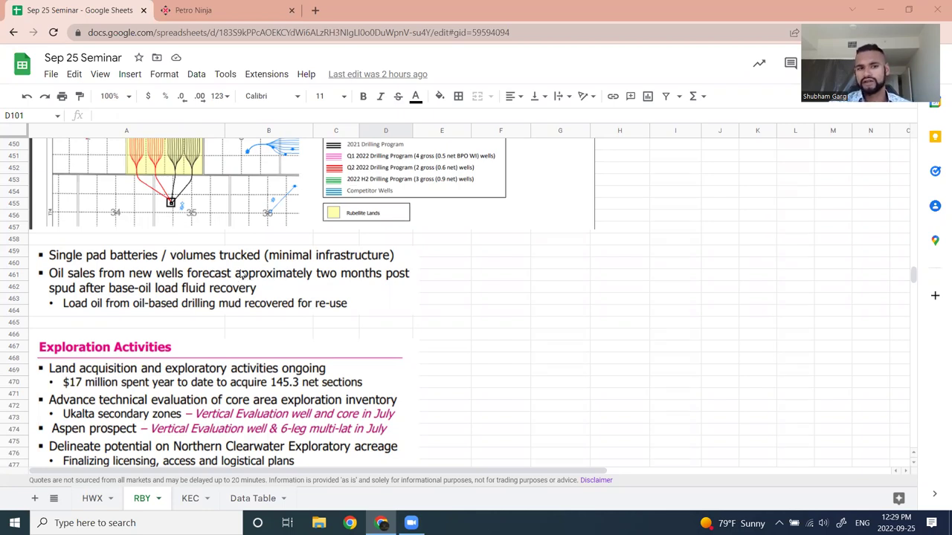
pyautogui.scroll(5, 243, 273)
pyautogui.scroll(-5, 240, 280)
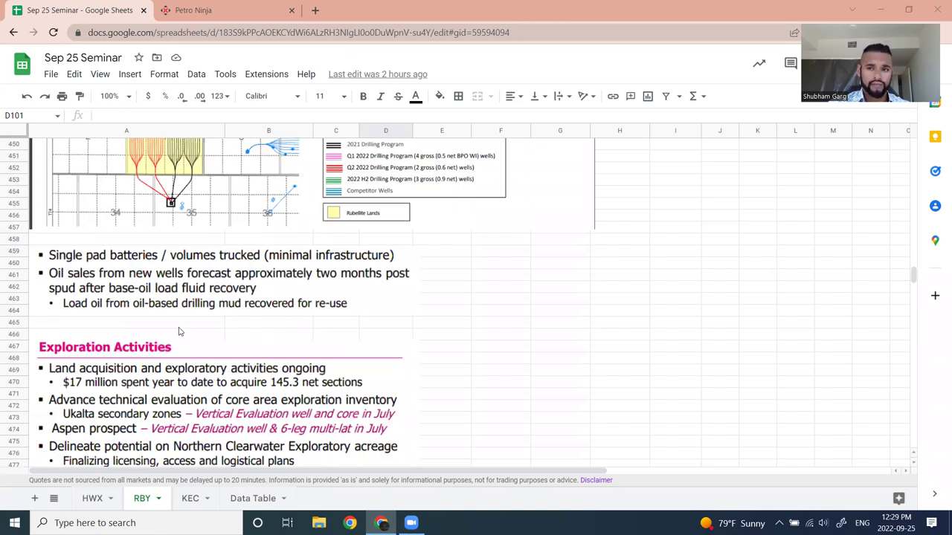
pyautogui.scroll(1, 173, 355)
pyautogui.scroll(-1, 298, 352)
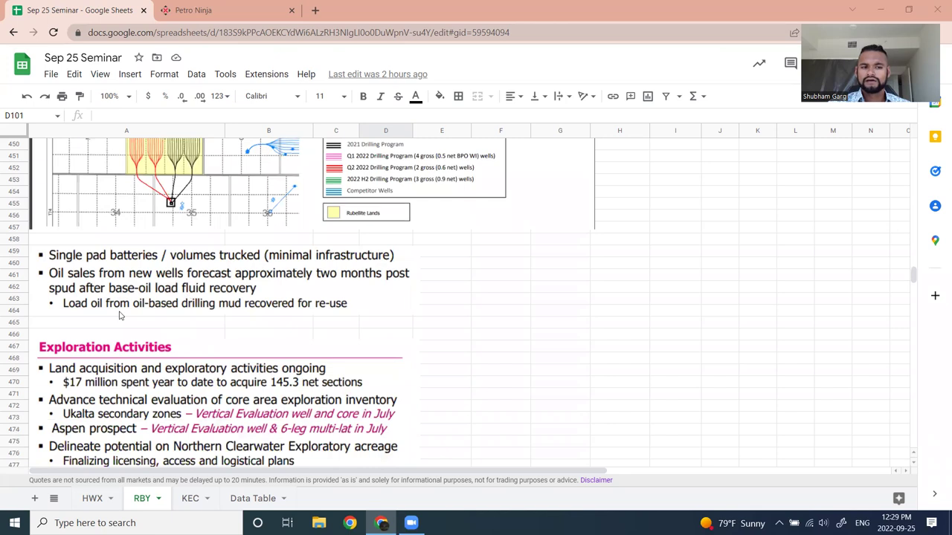
# Recheck the Marten Hills notes and the well production charts against the Exploration Activities section, including the Northern Clearwater farm-in commitments
pyautogui.scroll(5, 159, 318)
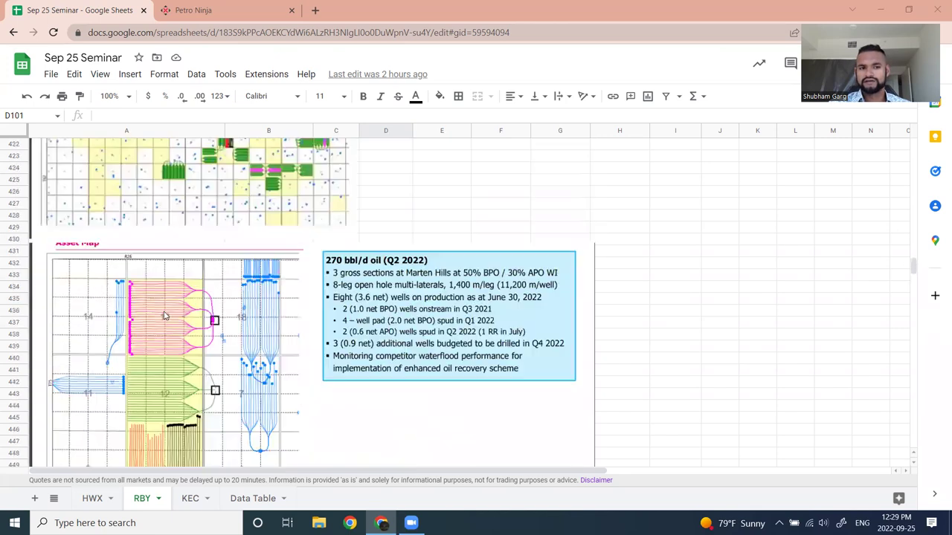
pyautogui.scroll(5, 165, 316)
pyautogui.scroll(2, 288, 332)
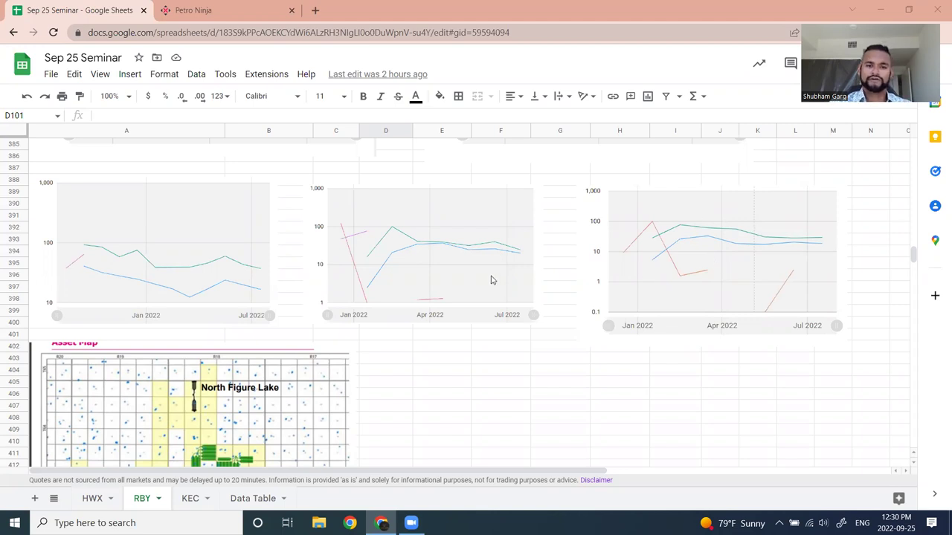
pyautogui.scroll(-10, 491, 279)
pyautogui.scroll(-4, 446, 294)
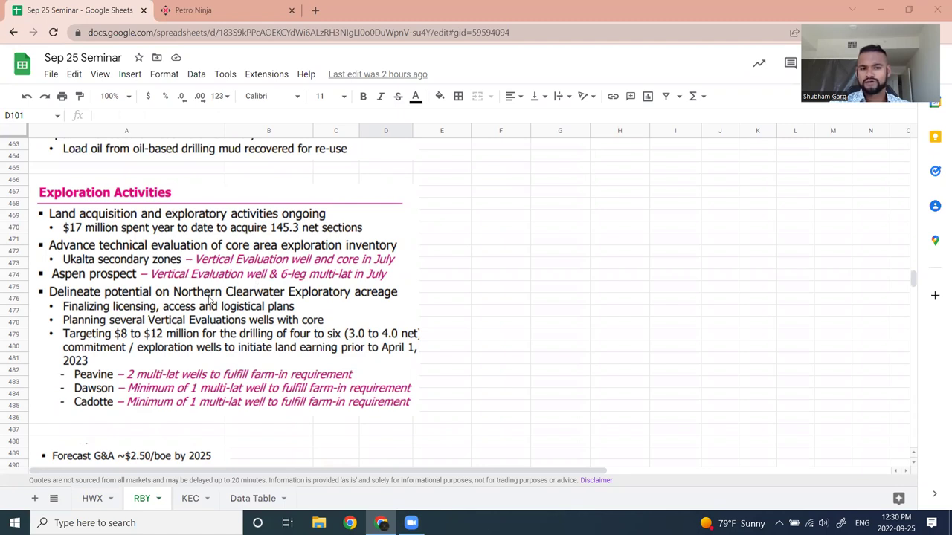
pyautogui.scroll(-1, 152, 354)
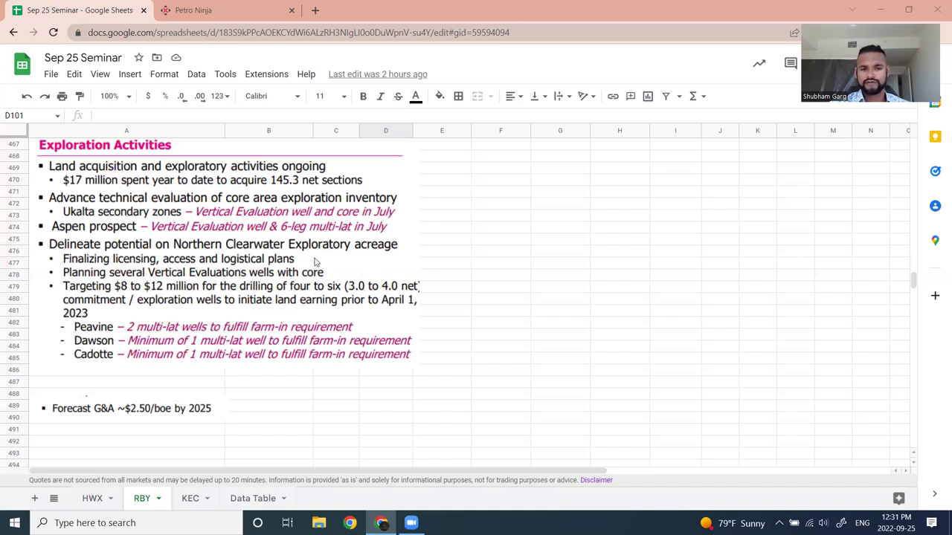
# Delete the Exploration Activities image from the RBY sheet
pyautogui.click(308, 286)
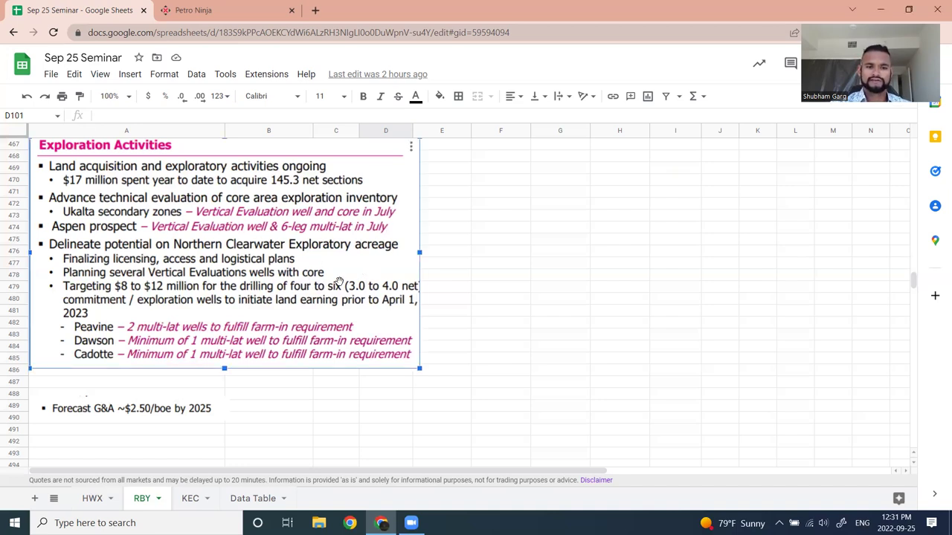
pyautogui.press('Delete')
pyautogui.click(455, 298)
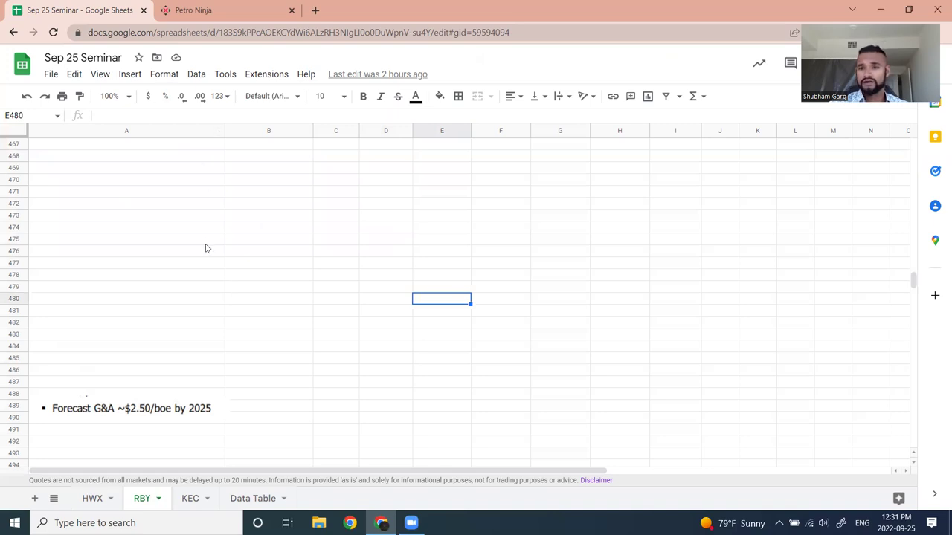
# Review the G&A forecast note at the end of the RBY sheet and glance at the Petro Ninja page
pyautogui.scroll(-3, 193, 349)
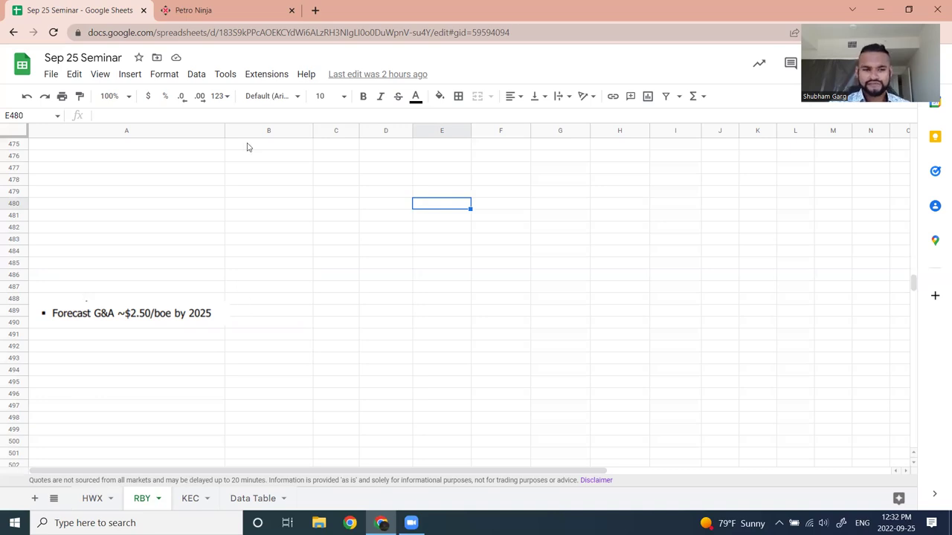
pyautogui.click(211, 284)
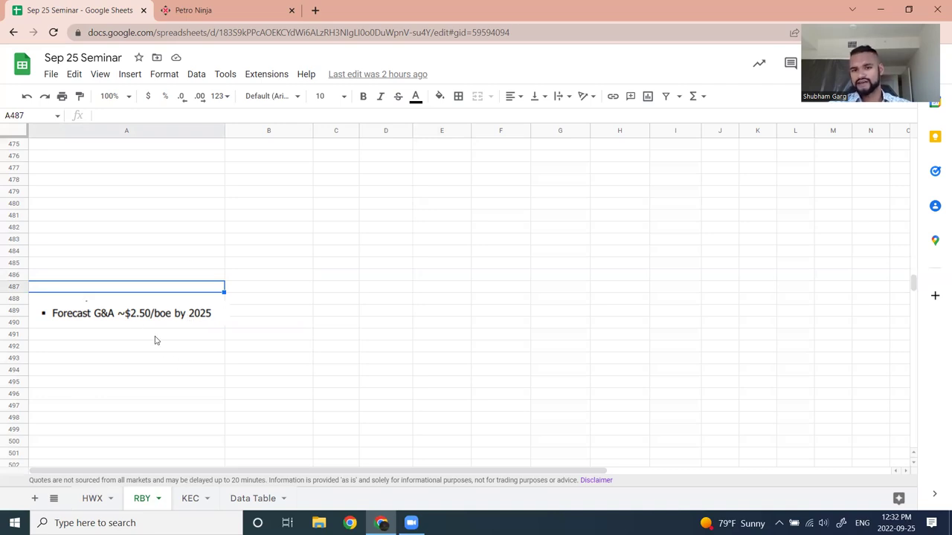
pyautogui.click(180, 275)
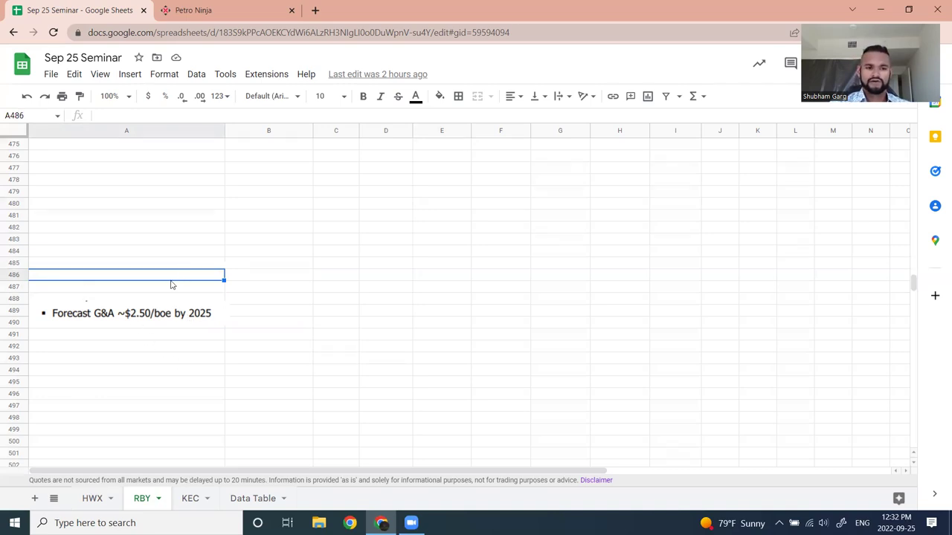
pyautogui.click(170, 290)
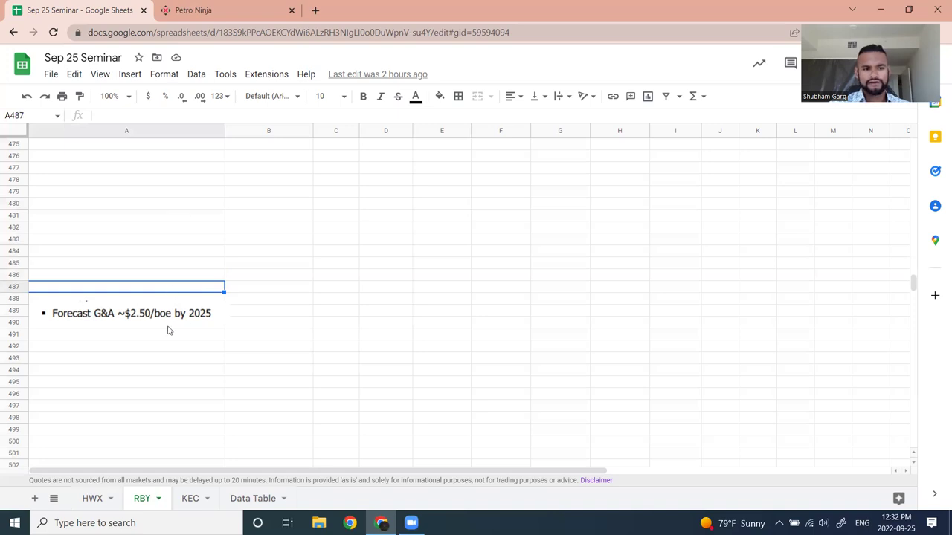
pyautogui.click(164, 319)
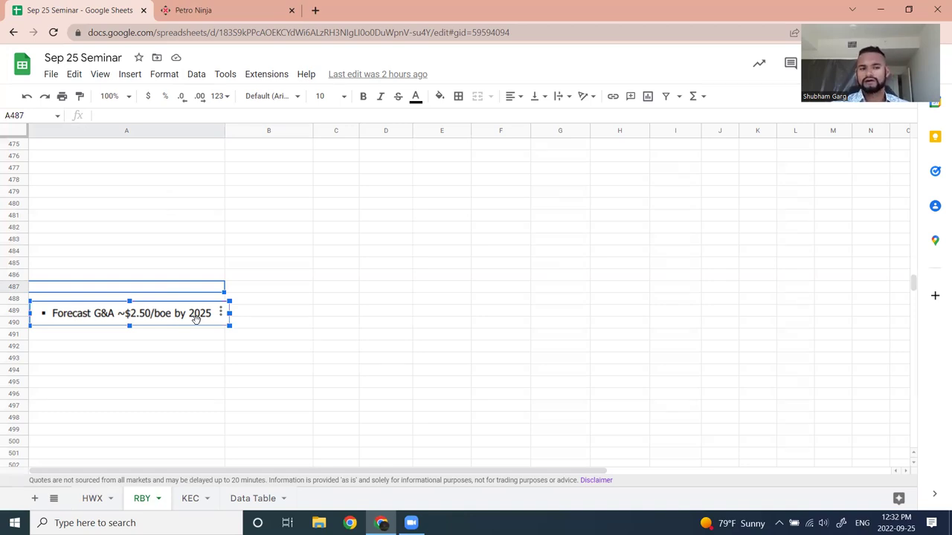
pyautogui.click(216, 10)
pyautogui.click(114, 7)
pyautogui.click(369, 316)
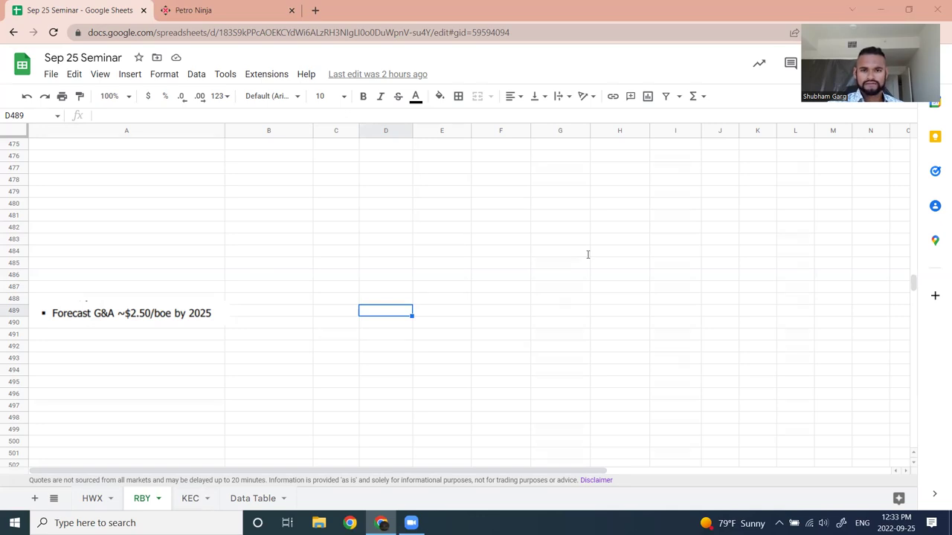
# Open the KEC sheet and review Kiwetinohk's production, liquids split, share, debt and enterprise value figures
pyautogui.click(187, 498)
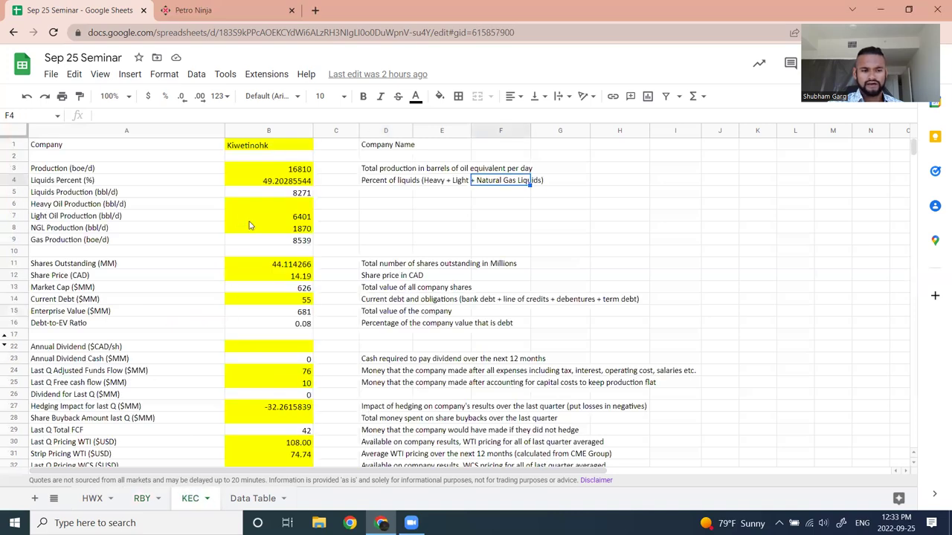
pyautogui.click(141, 499)
pyautogui.click(187, 498)
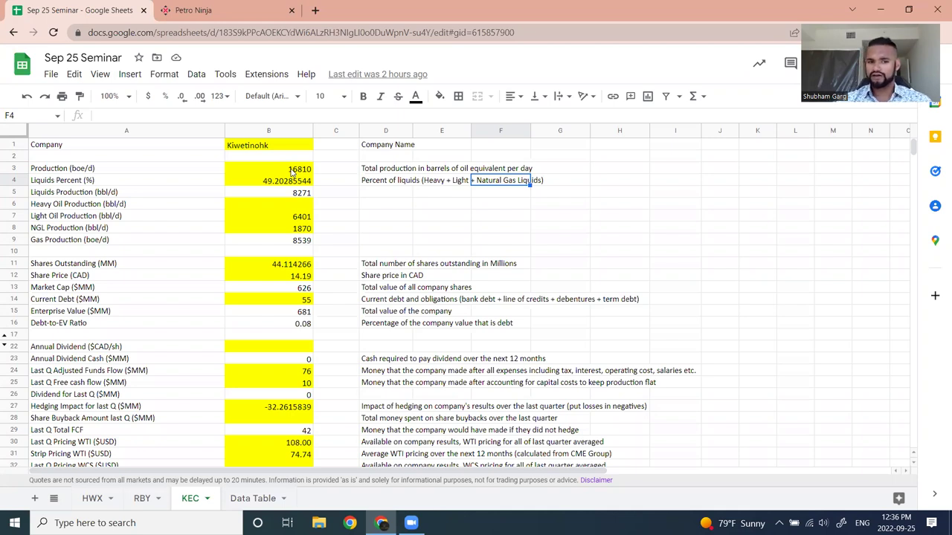
pyautogui.scroll(-3, 290, 171)
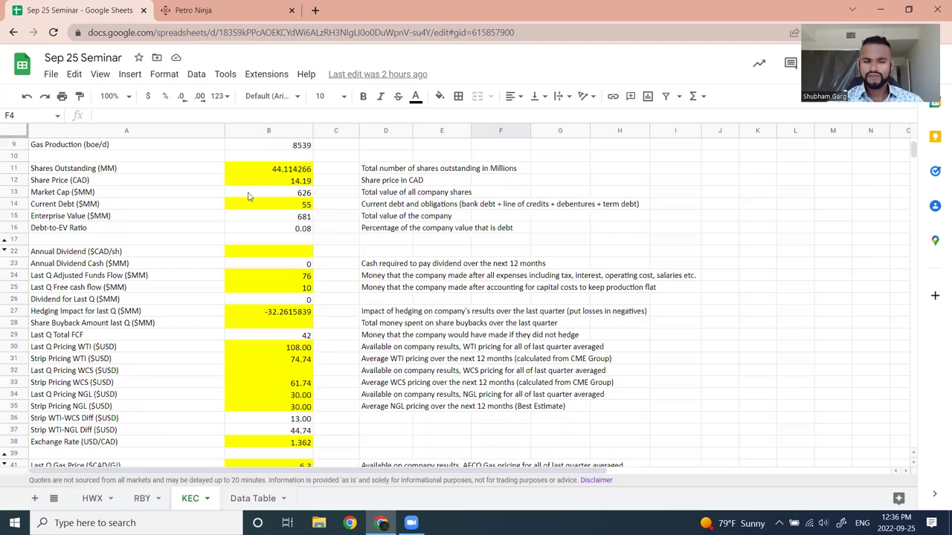
pyautogui.scroll(2, 308, 232)
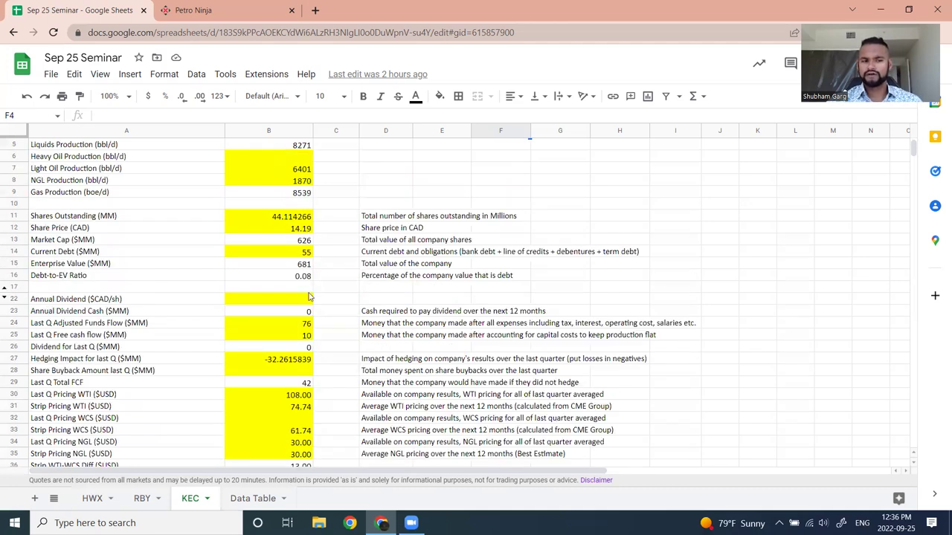
pyautogui.scroll(2, 311, 279)
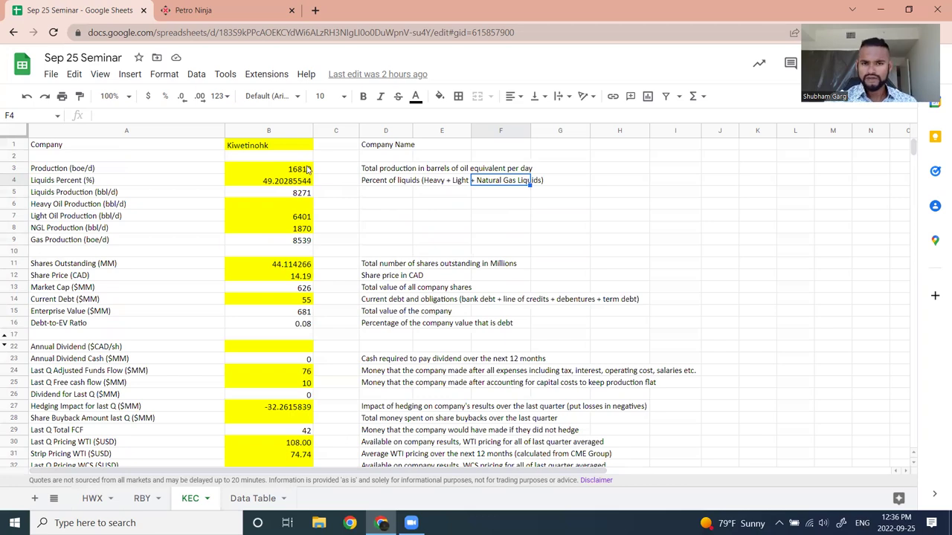
# Review Kiwetinohk's last-quarter funds flow, free cash flow, hedging impact and commodity pricing rows, plus the cash flow yields by oil price
pyautogui.scroll(-1, 328, 213)
pyautogui.scroll(-2, 328, 214)
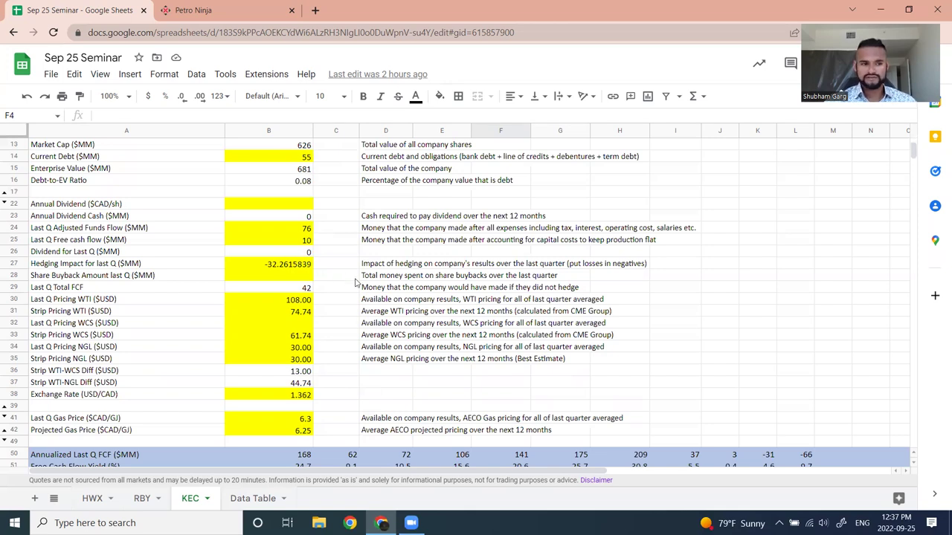
pyautogui.scroll(-3, 297, 228)
pyautogui.scroll(1, 323, 171)
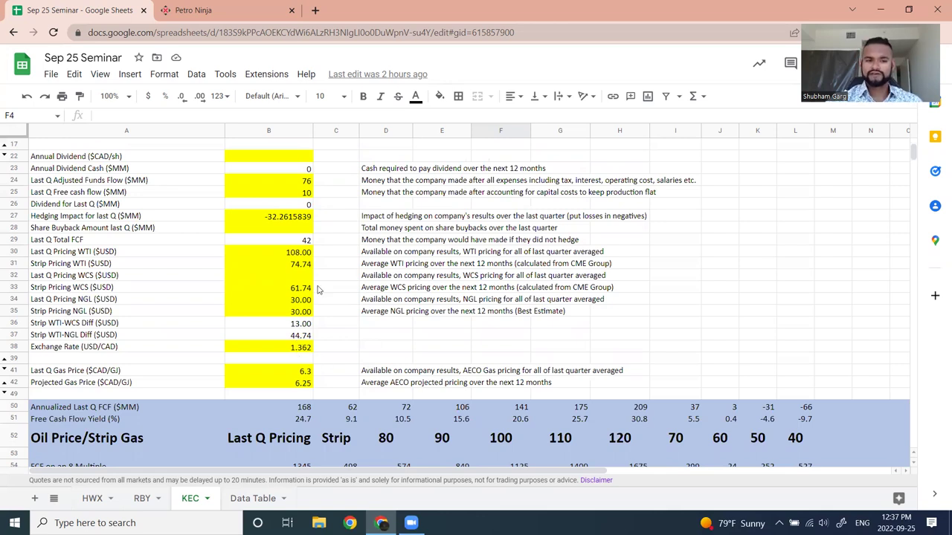
# Examine Kiwetinohk's oil and gas hedges, the hedge-adjusted free cash flow yields and the 2022 production growth inputs
pyautogui.scroll(-2, 260, 208)
pyautogui.scroll(-10, 249, 246)
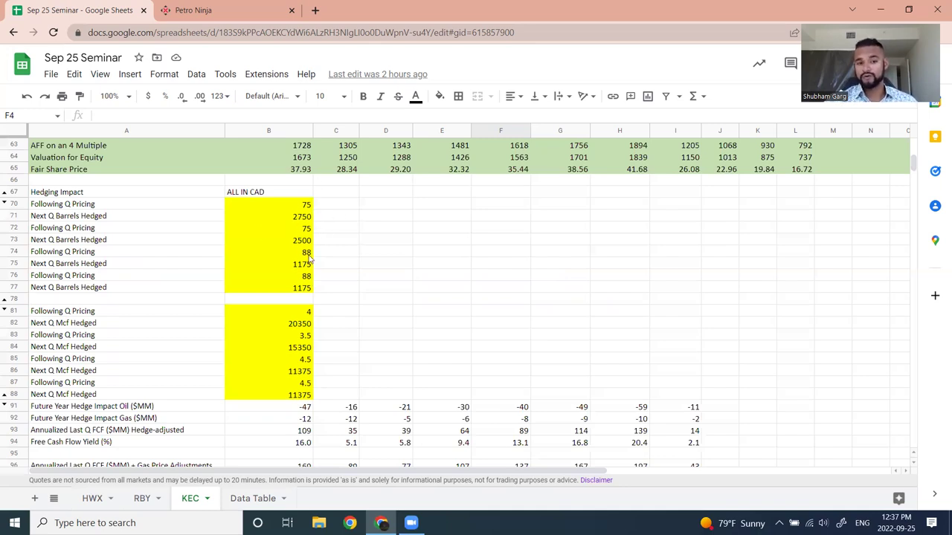
pyautogui.scroll(-1, 325, 225)
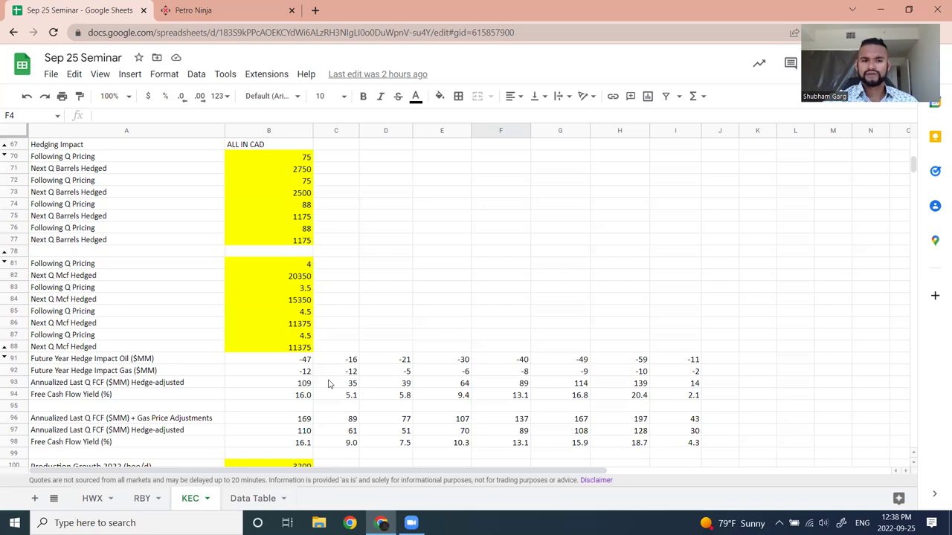
pyautogui.scroll(-4, 332, 369)
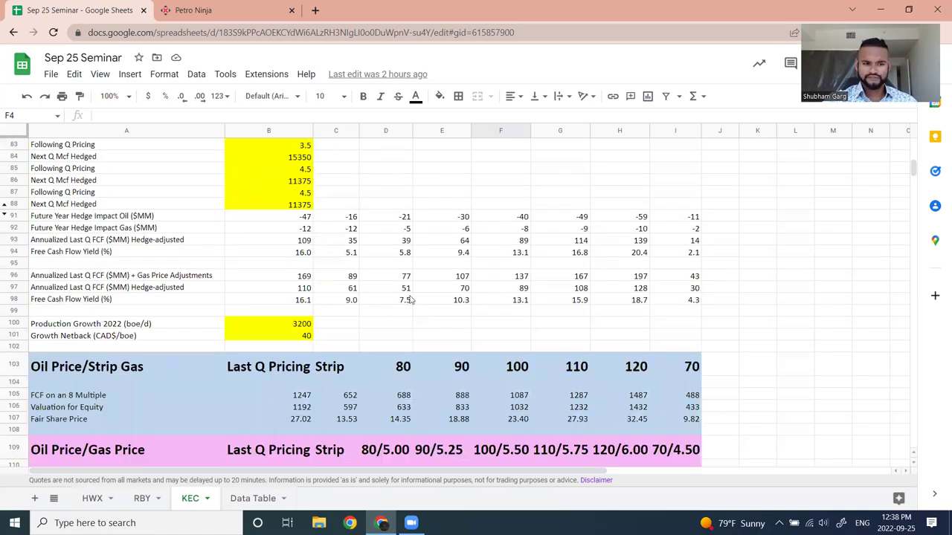
pyautogui.scroll(3, 409, 301)
pyautogui.scroll(-2, 399, 300)
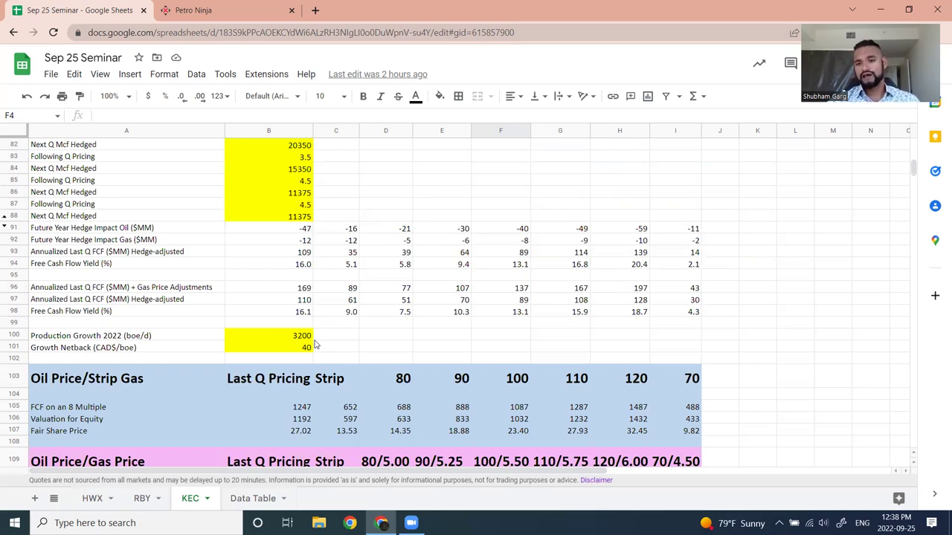
# Compare the fair share prices in the strip gas and oil/gas price tables and review the 2022 projections beneath them
pyautogui.scroll(-4, 315, 344)
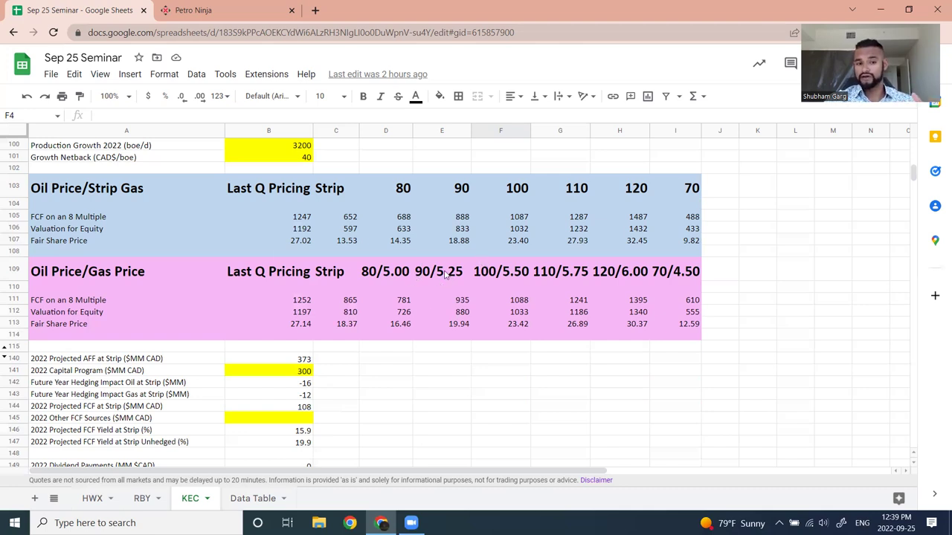
pyautogui.scroll(-3, 445, 275)
pyautogui.scroll(-2, 438, 283)
pyautogui.scroll(3, 342, 212)
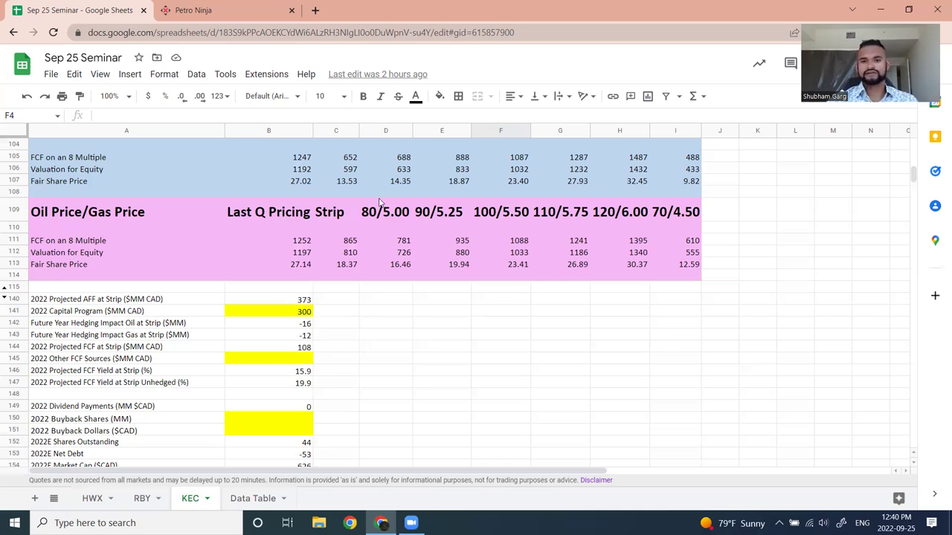
# Review Kiwetinohk's management list alongside the September 2022 Energy in Transition cover and the energy ecosystem slide
pyautogui.scroll(-6, 379, 201)
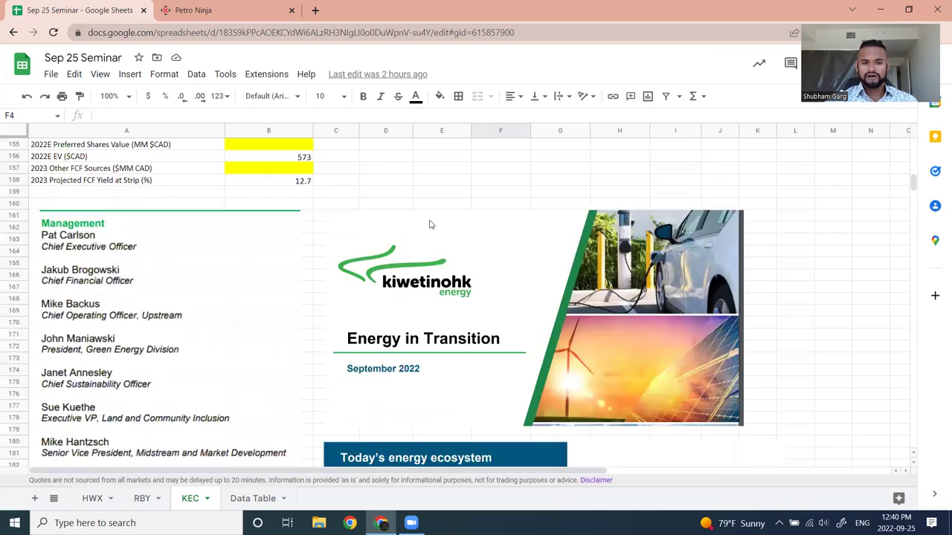
pyautogui.scroll(-2, 475, 187)
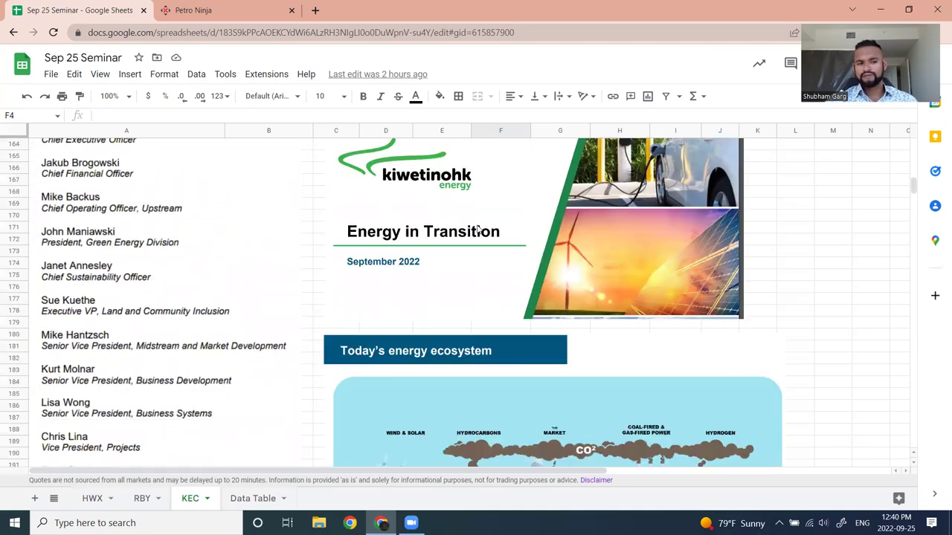
pyautogui.scroll(-1, 35, 277)
pyautogui.scroll(2, 74, 383)
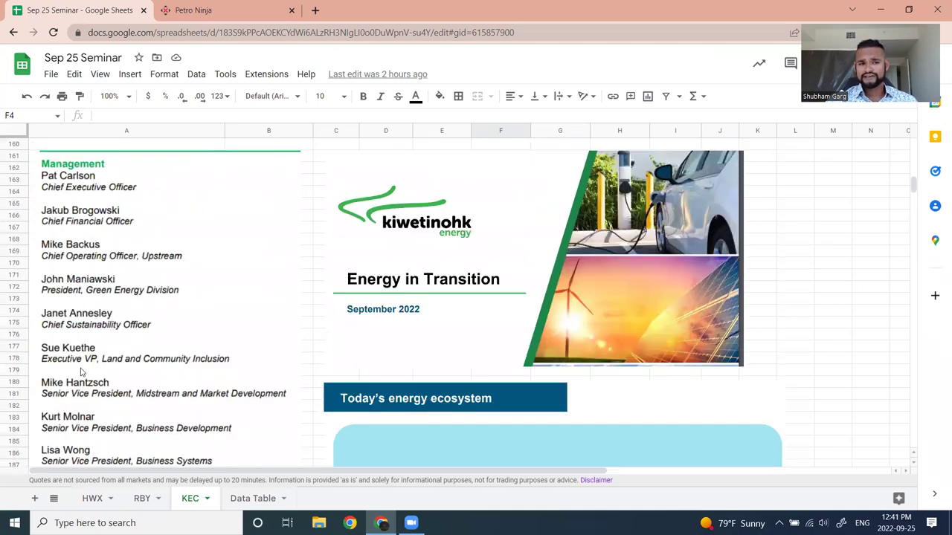
pyautogui.scroll(-2, 91, 436)
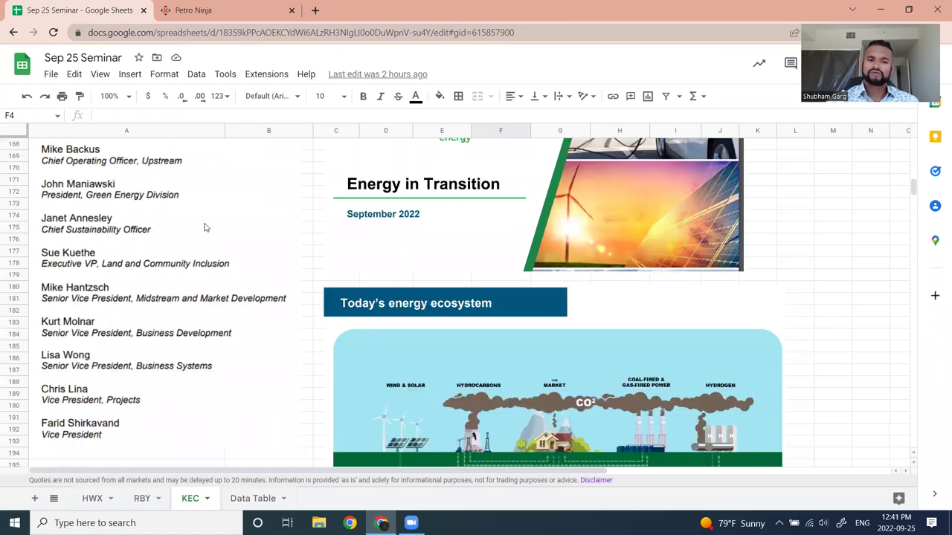
pyautogui.scroll(2, 182, 230)
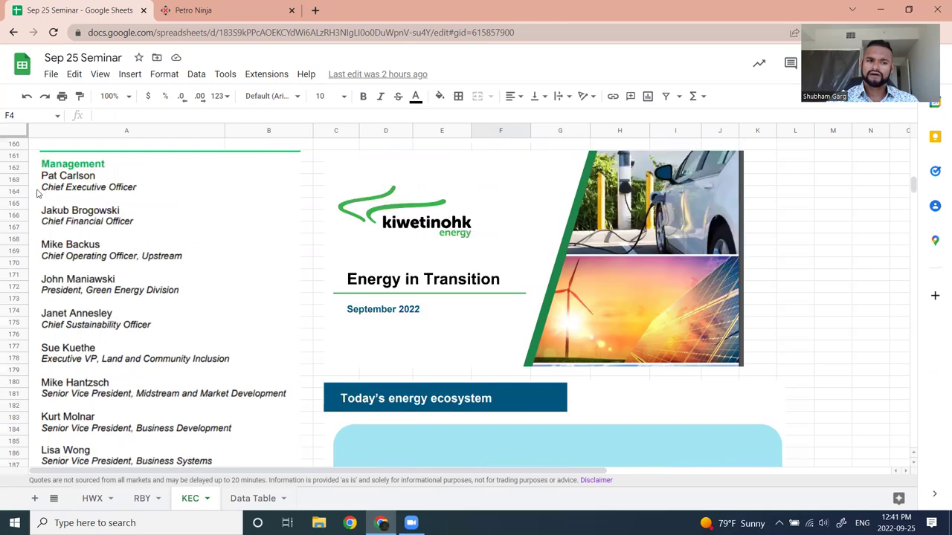
pyautogui.scroll(-2, 104, 223)
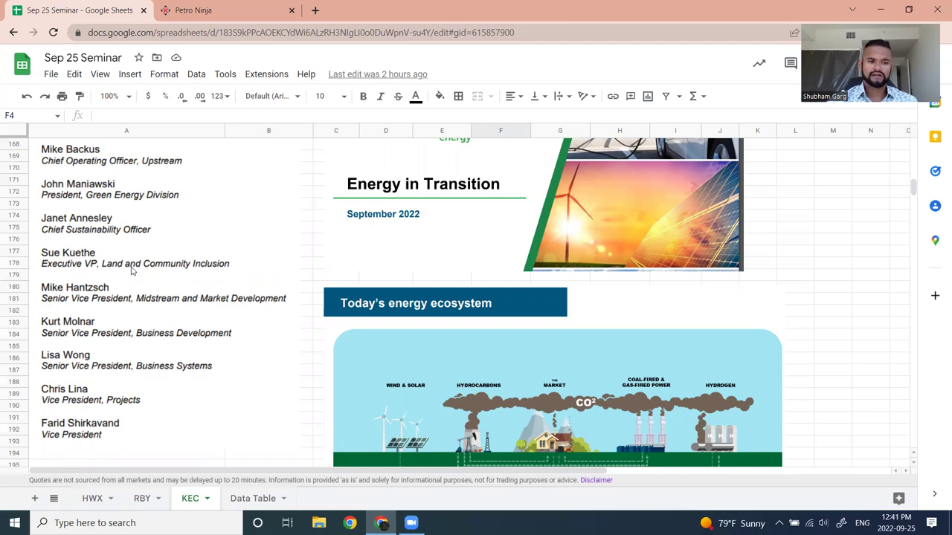
pyautogui.scroll(-1, 140, 230)
pyautogui.scroll(2, 118, 244)
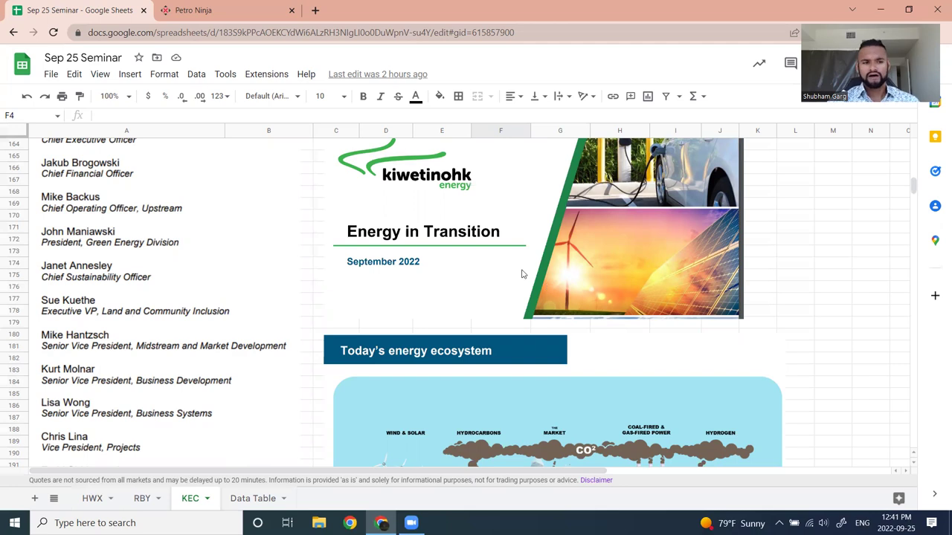
pyautogui.scroll(3, 508, 289)
pyautogui.scroll(-2, 507, 288)
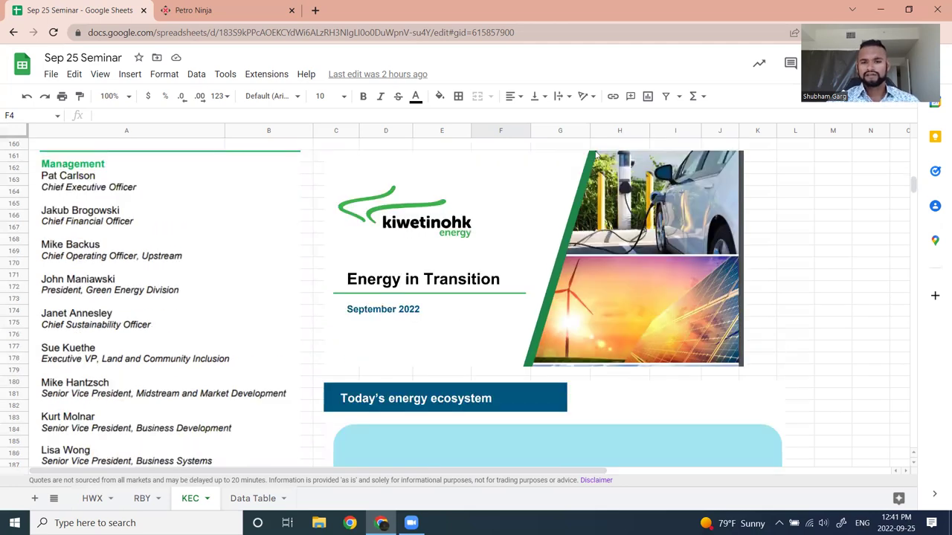